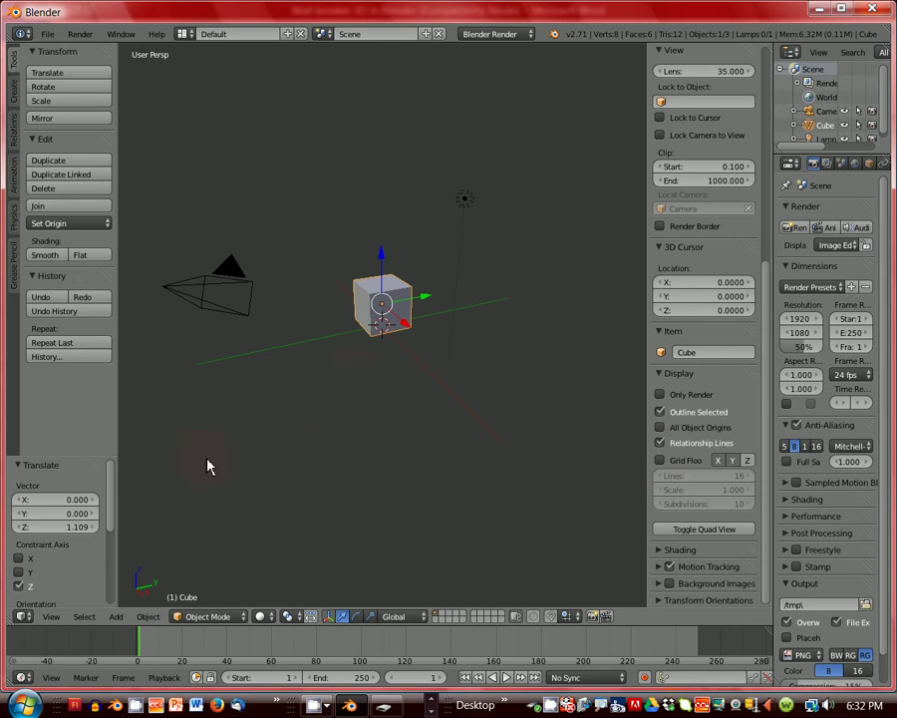
Add a mesh plane at the scene origin and scale it by 25 to form a ground
left_click(117, 617)
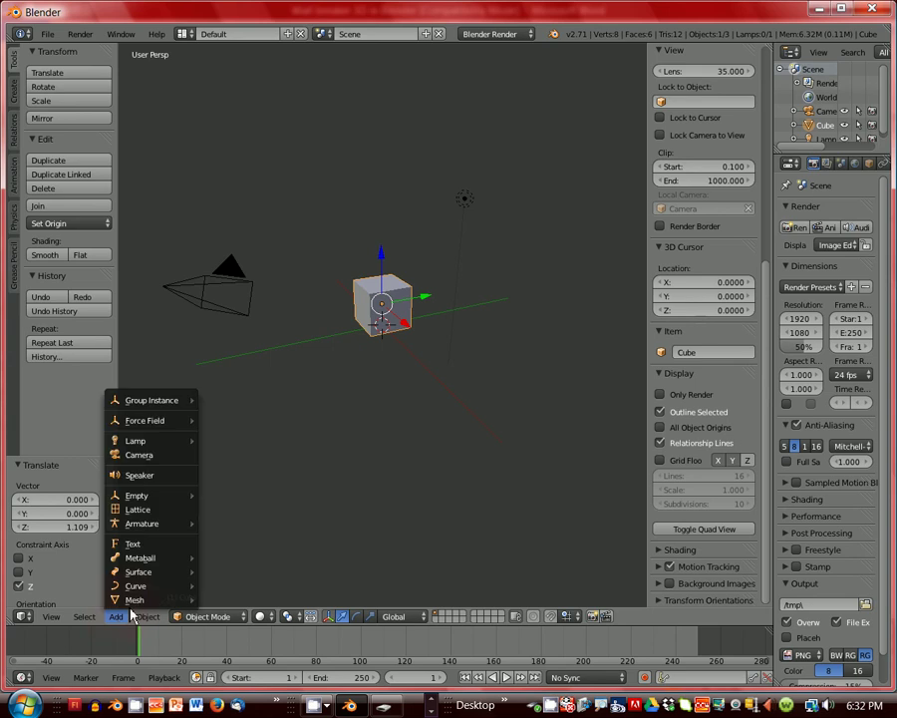
mouse_move(131, 599)
left_click(227, 467)
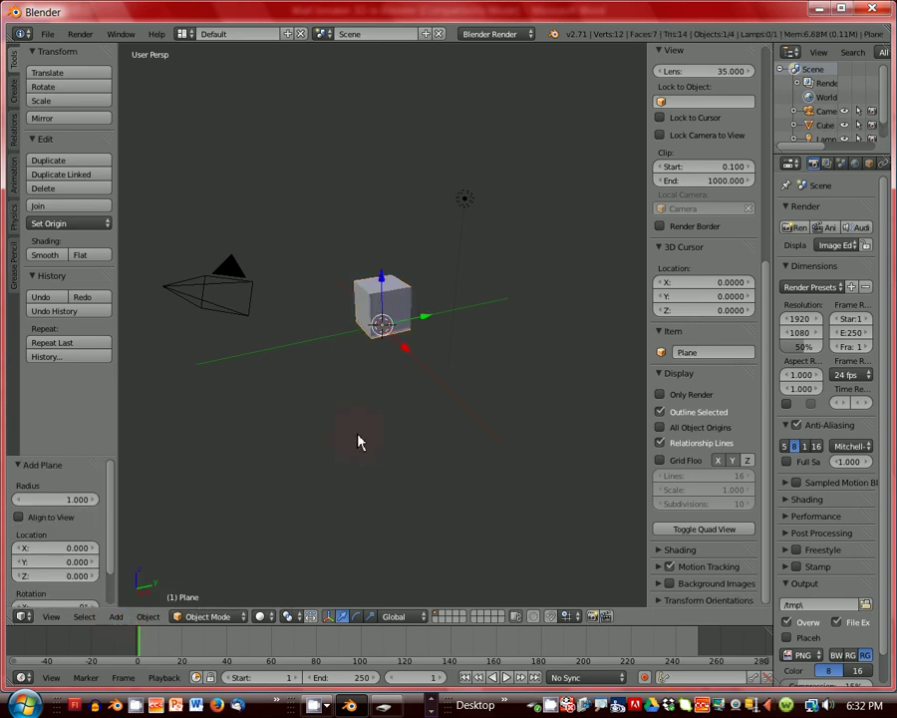
type("s25")
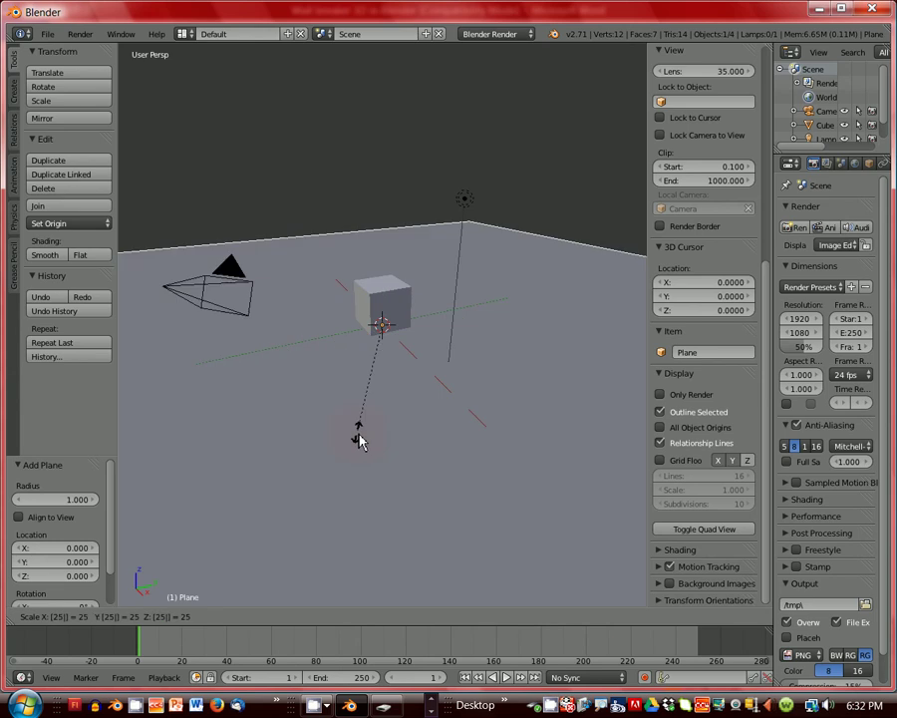
key("Return")
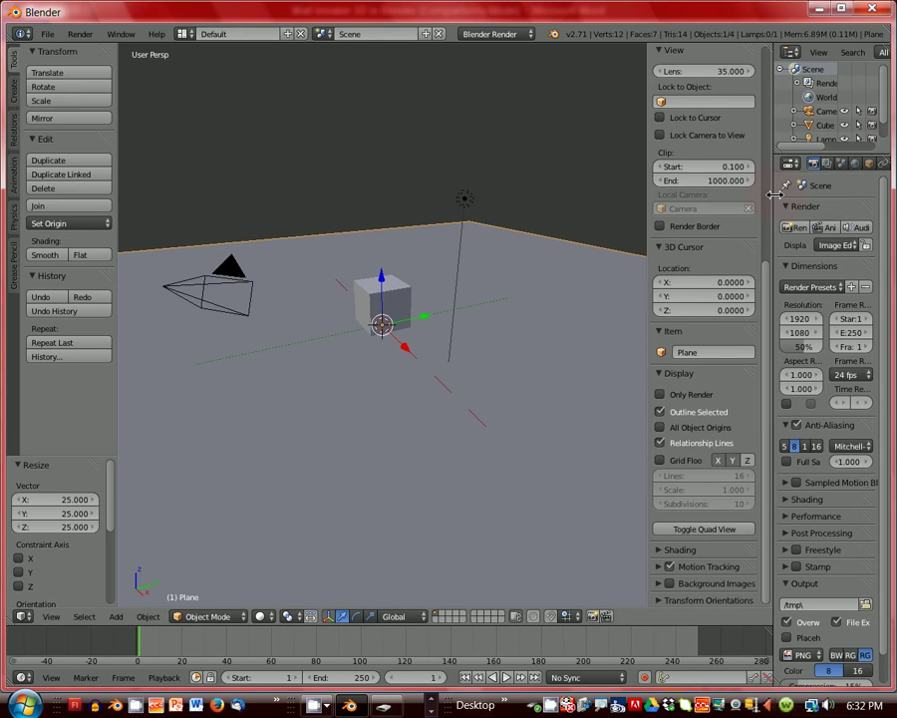
Widen the properties editor and hide both the 3D view's properties and tool shelves
left_click_drag(777, 191, 706, 199)
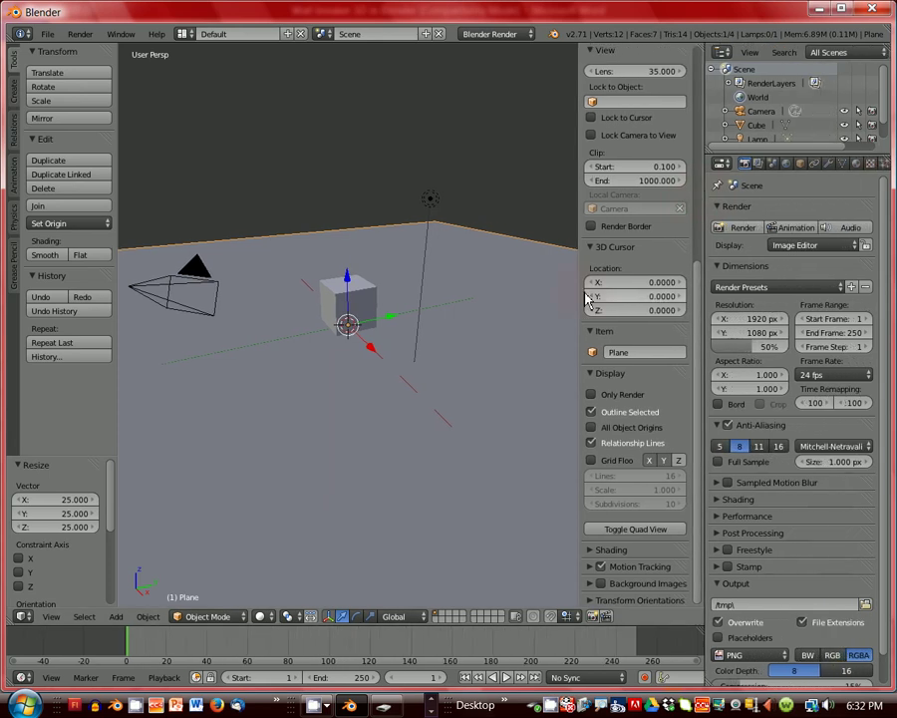
key("n")
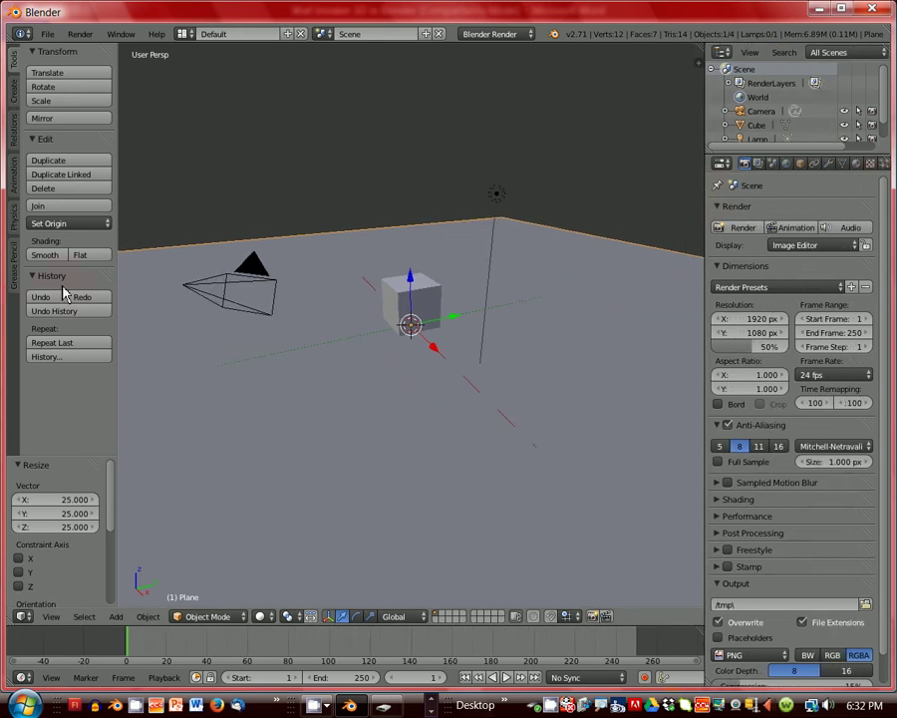
key("t")
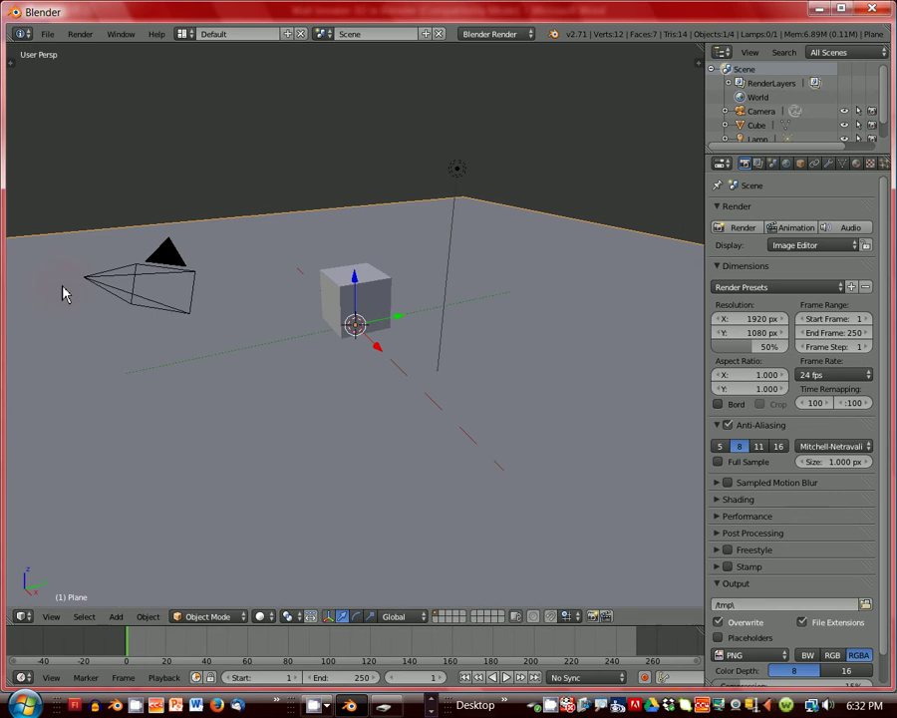
Give the plane a new material with a light green diffuse color
left_click(858, 163)
left_click(775, 261)
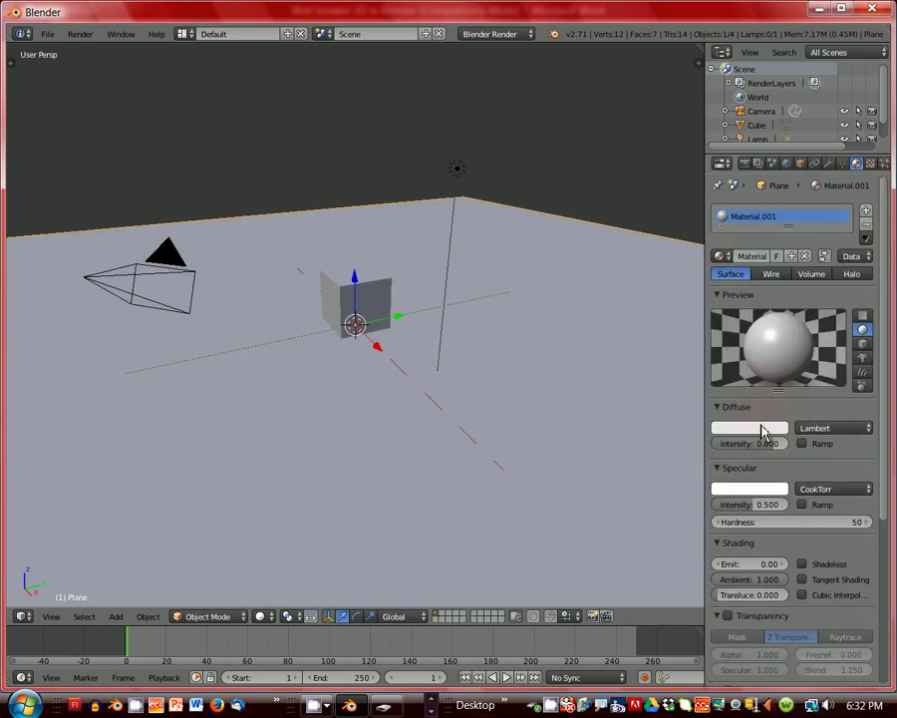
left_click(763, 428)
mouse_move(699, 276)
left_mouse_down()
mouse_move(711, 290)
mouse_move(703, 286)
left_mouse_up()
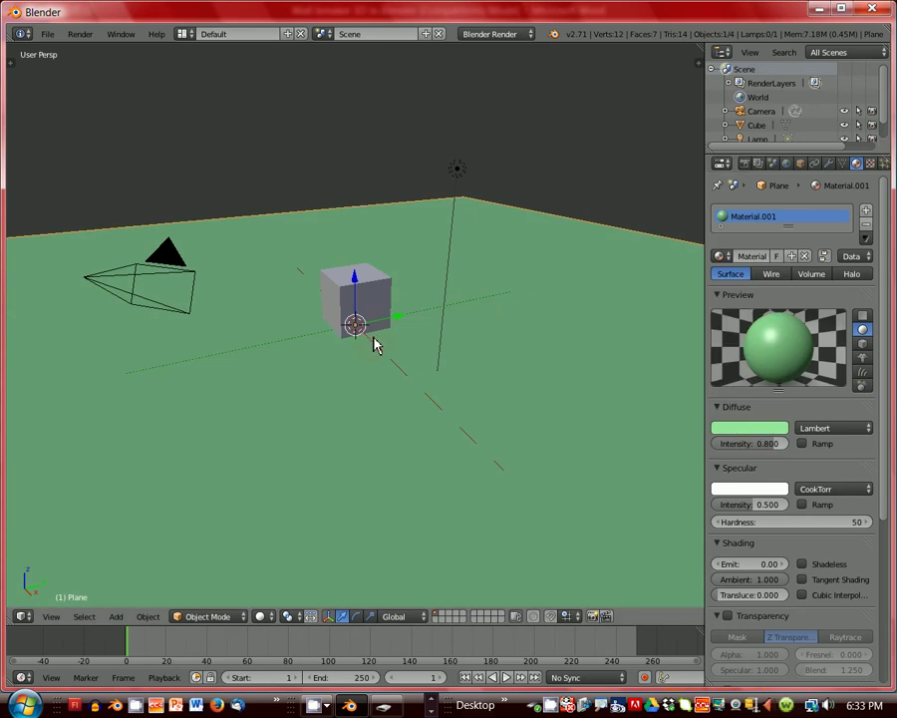
Align the camera to a wide, elevated front view that takes in the green plane and the cube
mouse_move(356, 280)
left_mouse_down()
mouse_move(355, 288)
mouse_move(359, 256)
left_mouse_up()
right_click(361, 284)
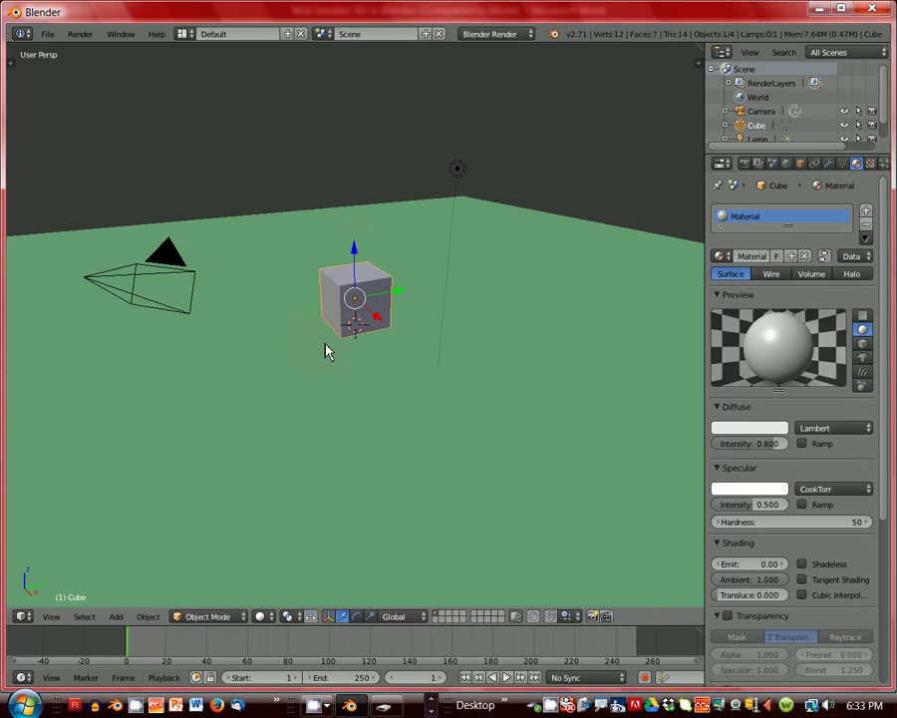
key("KP_0")
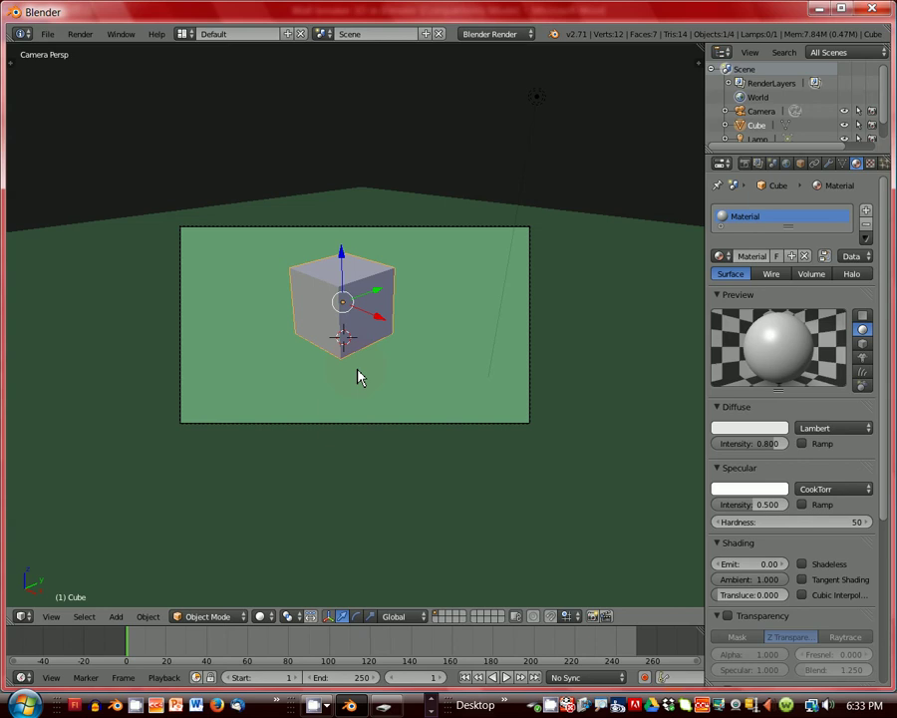
right_click(349, 433)
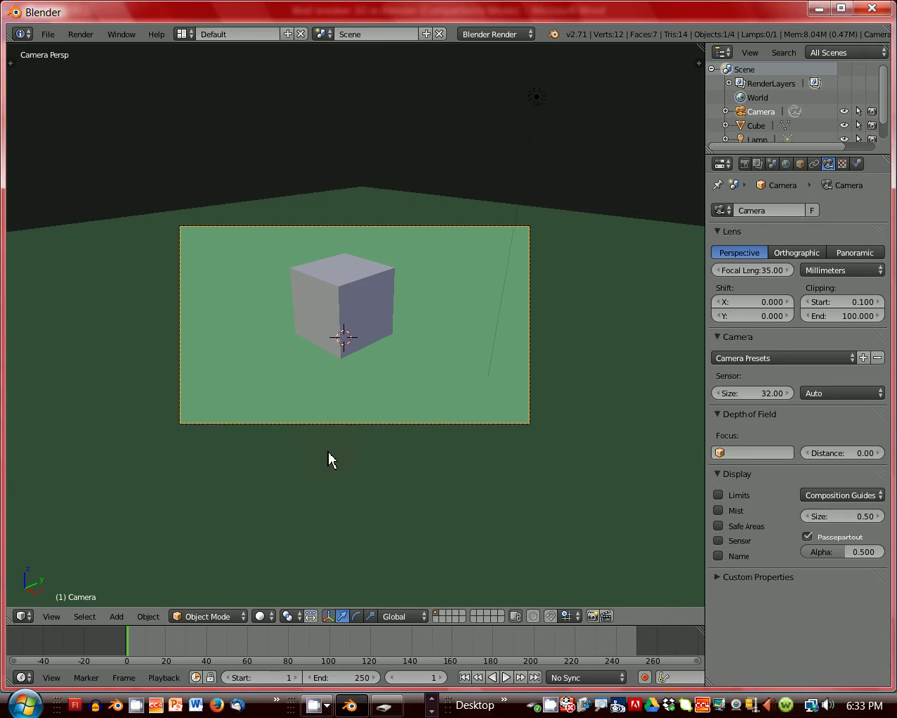
key("KP_0")
key("KP_1")
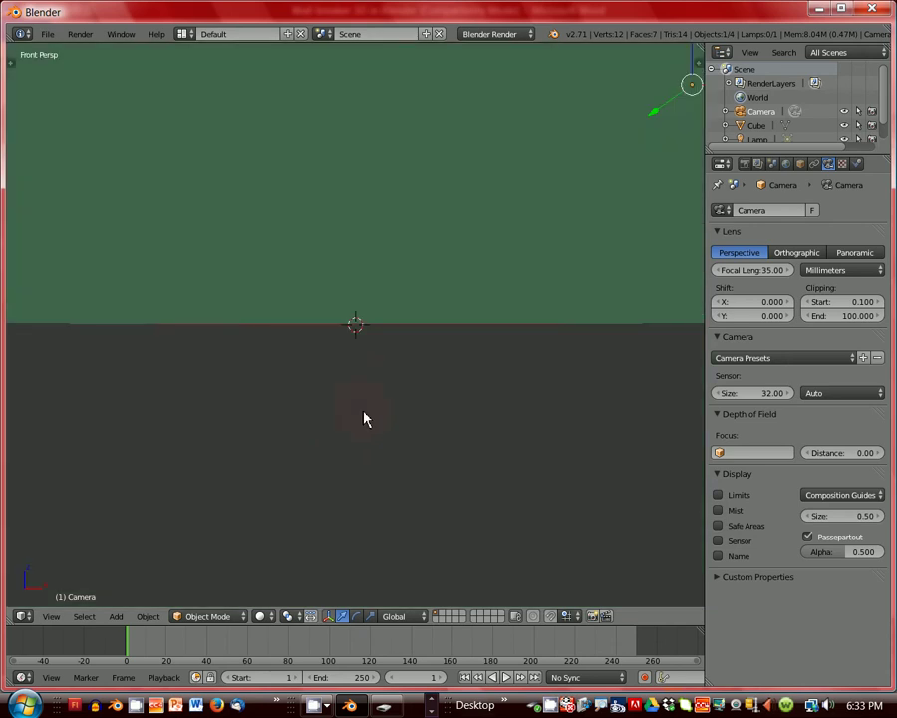
scroll(365, 419, "down", 4)
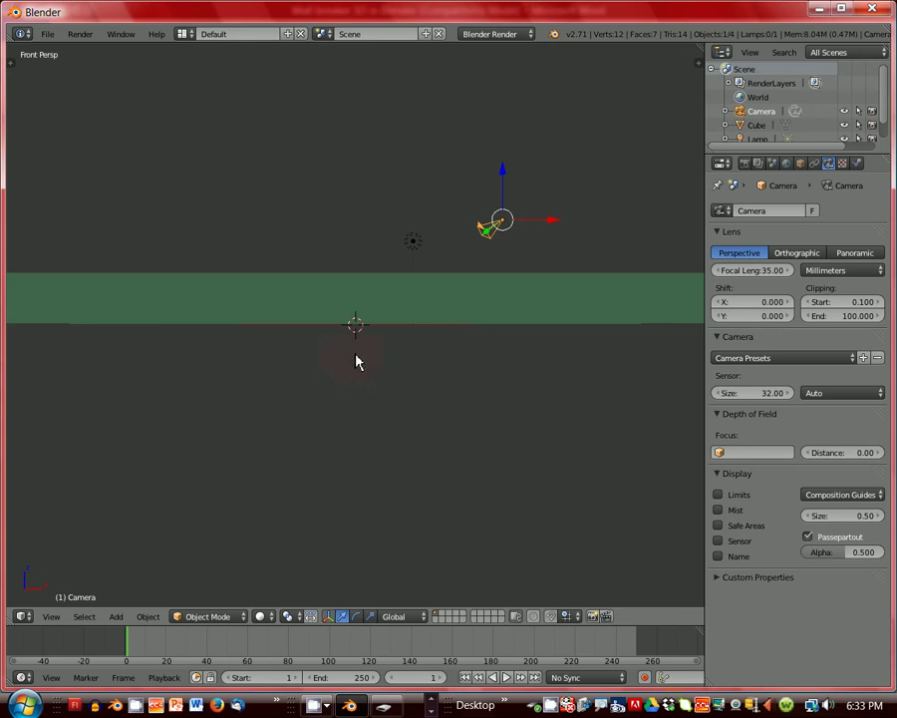
middle_click_drag(357, 361, 369, 440)
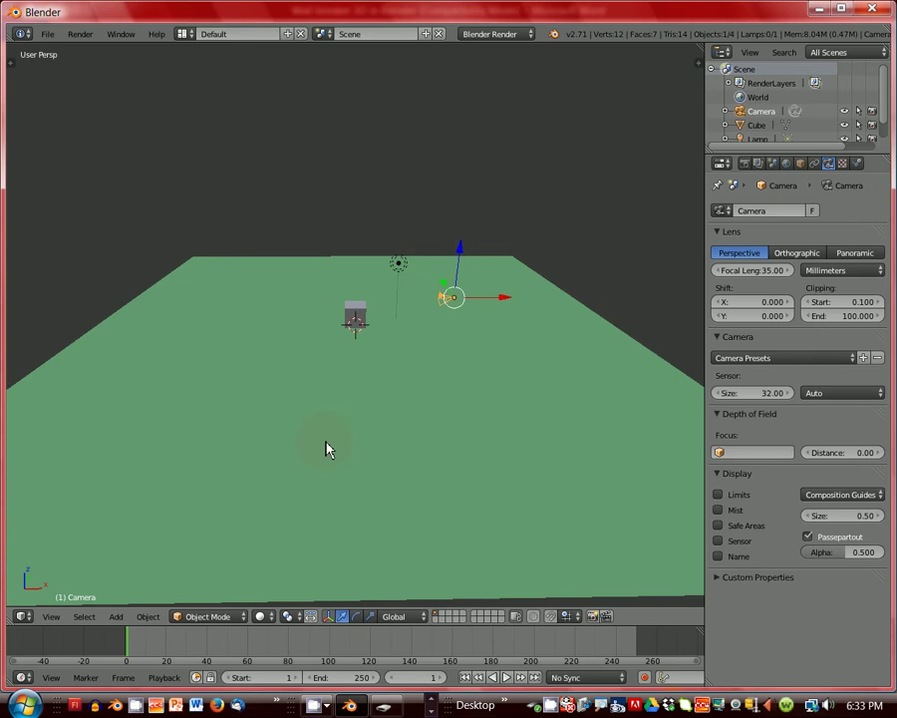
key("KP_0")
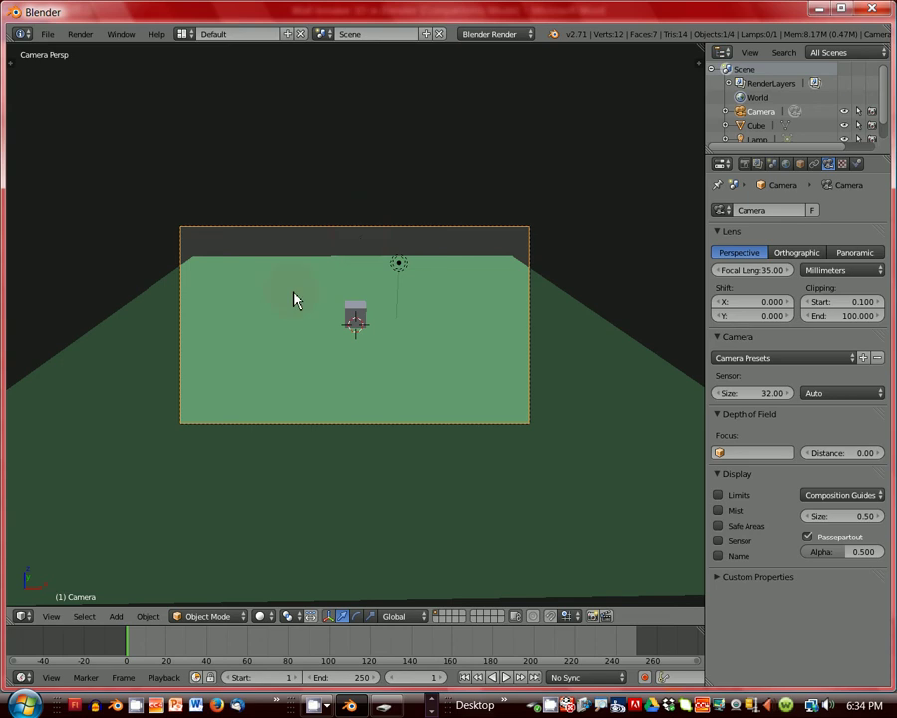
Move the cube along the X axis and toward the back, placing it near the plane's far left corner
right_click(361, 319)
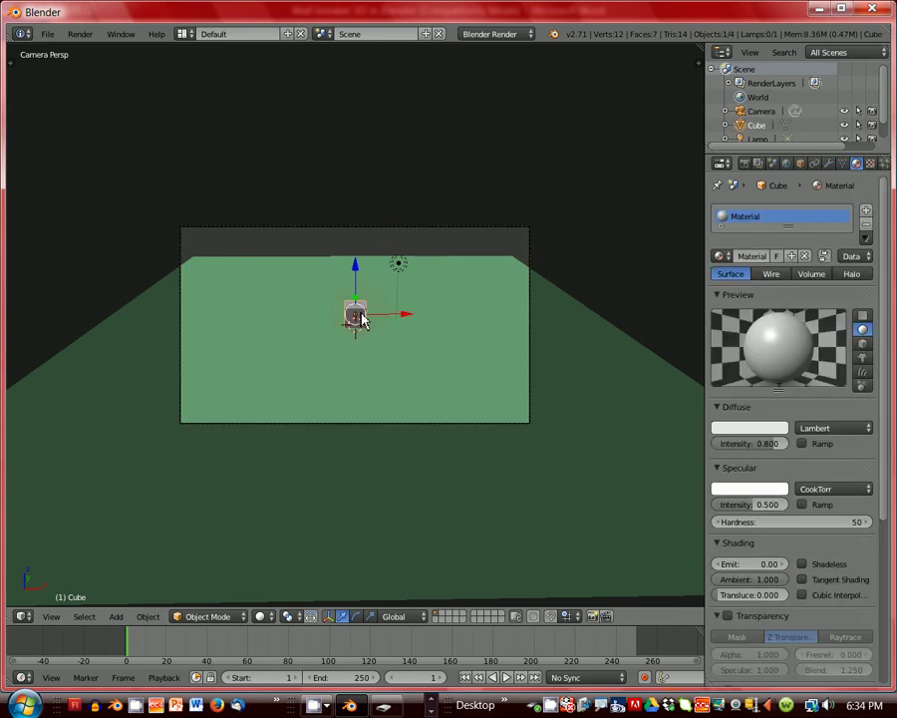
key("g")
key("x")
left_click(331, 315)
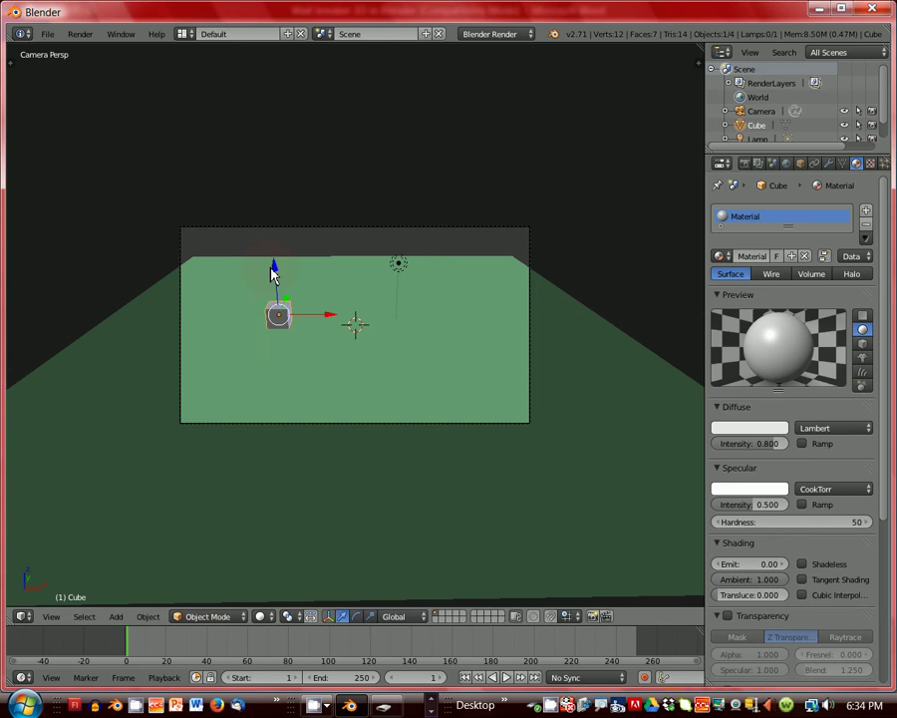
left_click_drag(274, 271, 276, 271)
scroll(351, 329, "up", 4)
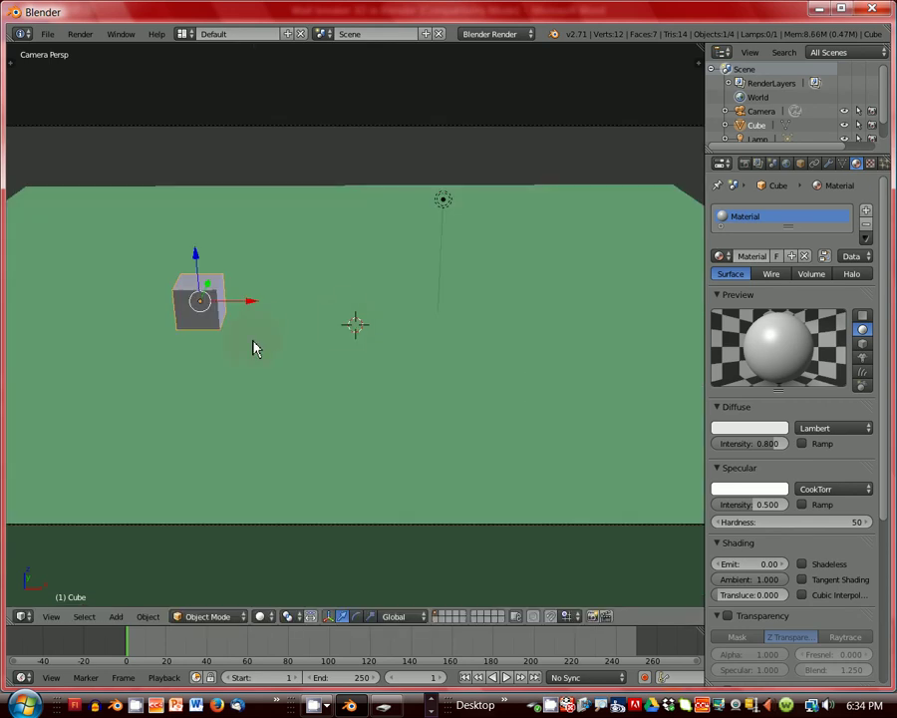
scroll(261, 329, "down", 3)
left_click_drag(277, 305, 182, 233)
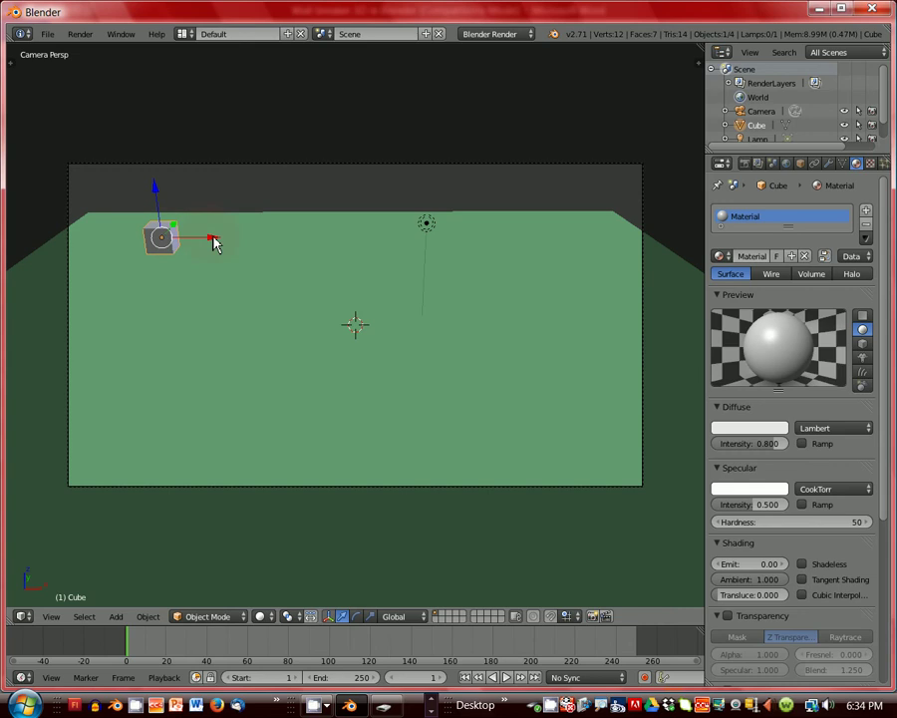
left_click_drag(214, 243, 171, 241)
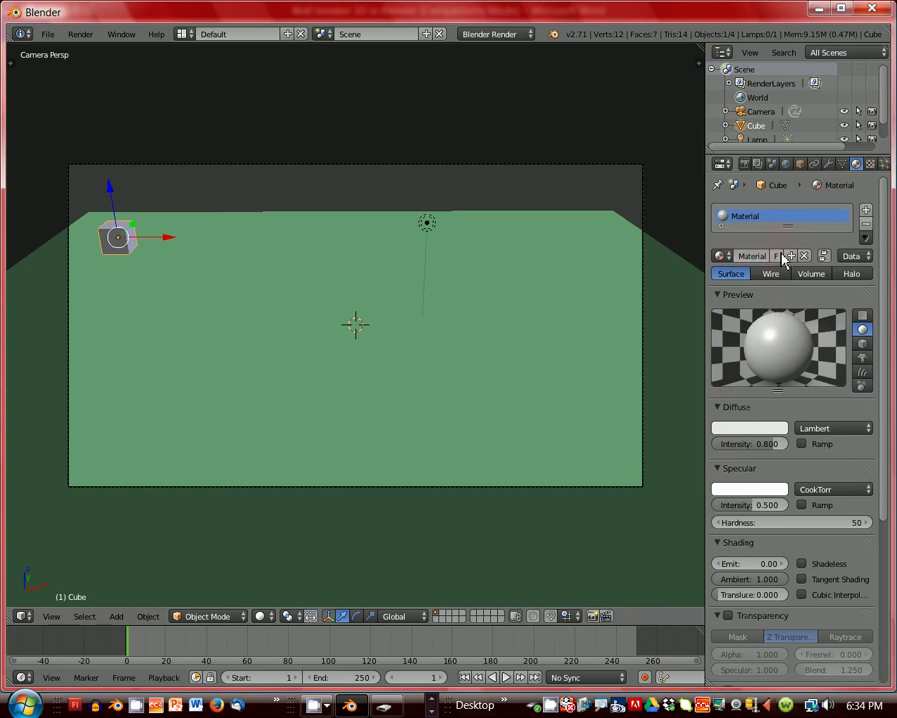
Set the diffuse color of the cube's material to red
left_click(750, 429)
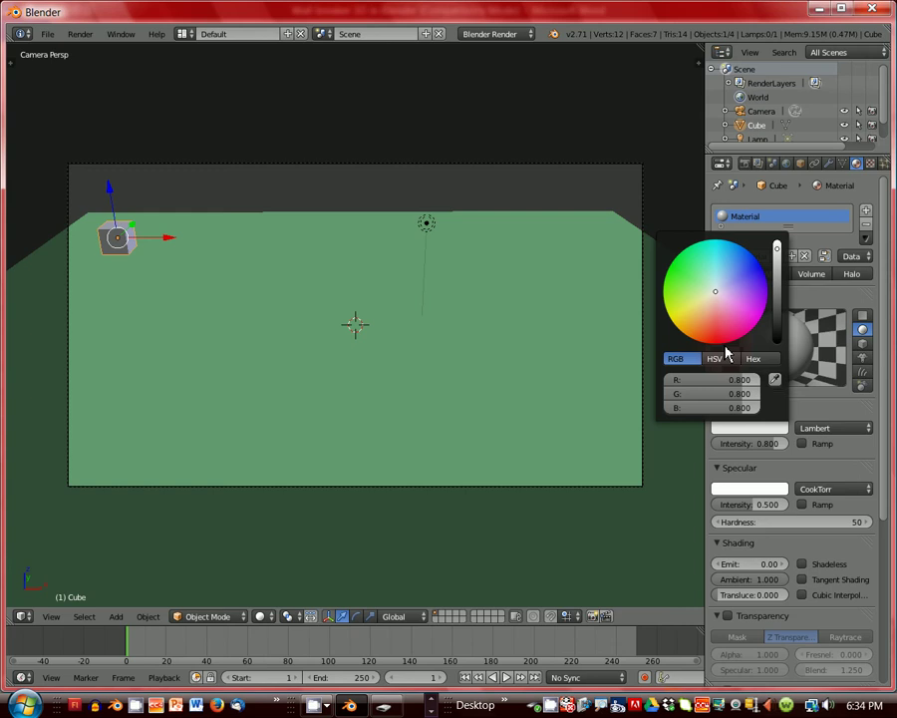
left_click_drag(715, 343, 715, 355)
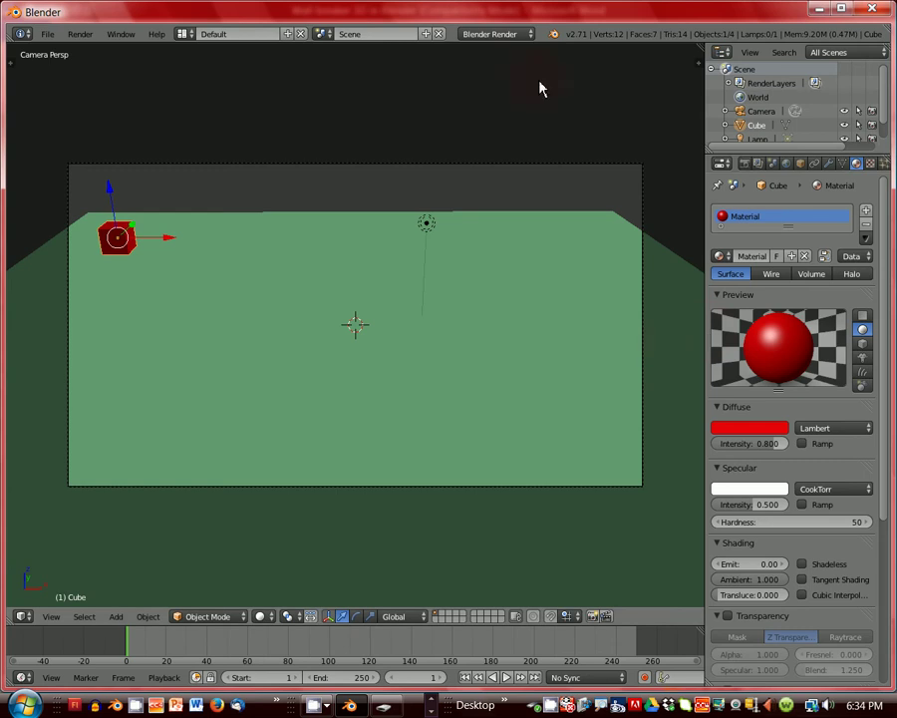
Switch the engine to Blender Game, widen the properties editor and show the cube's physics settings
left_click(495, 38)
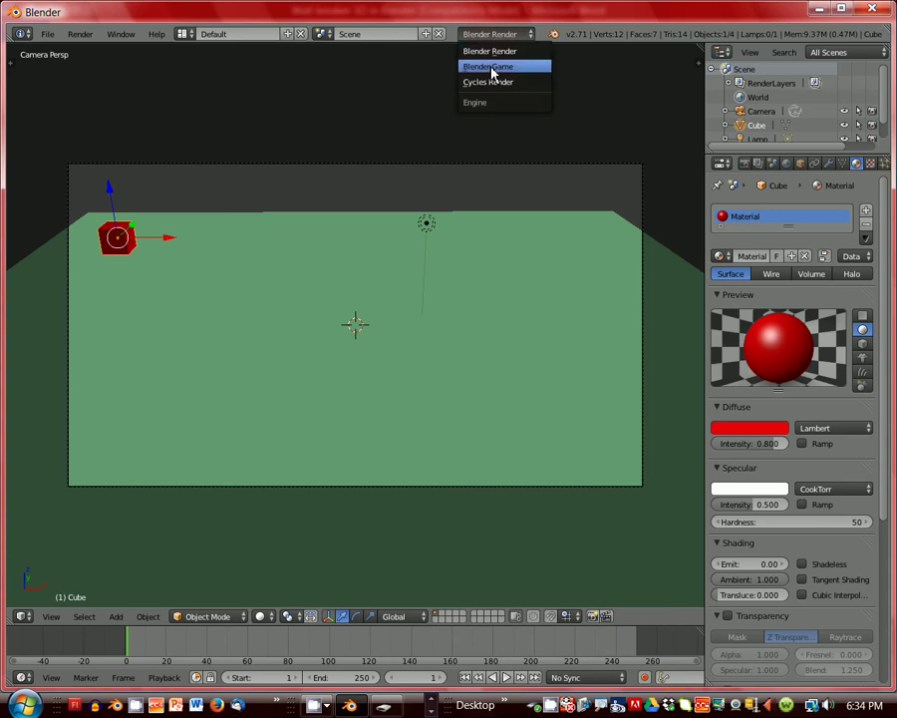
left_click(491, 68)
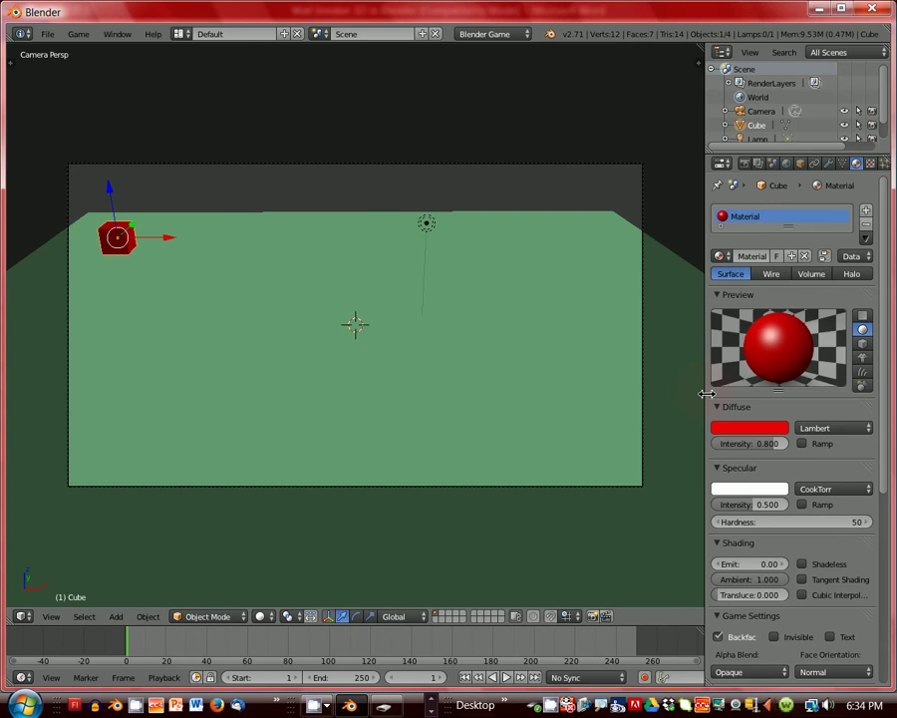
left_click_drag(706, 394, 661, 391)
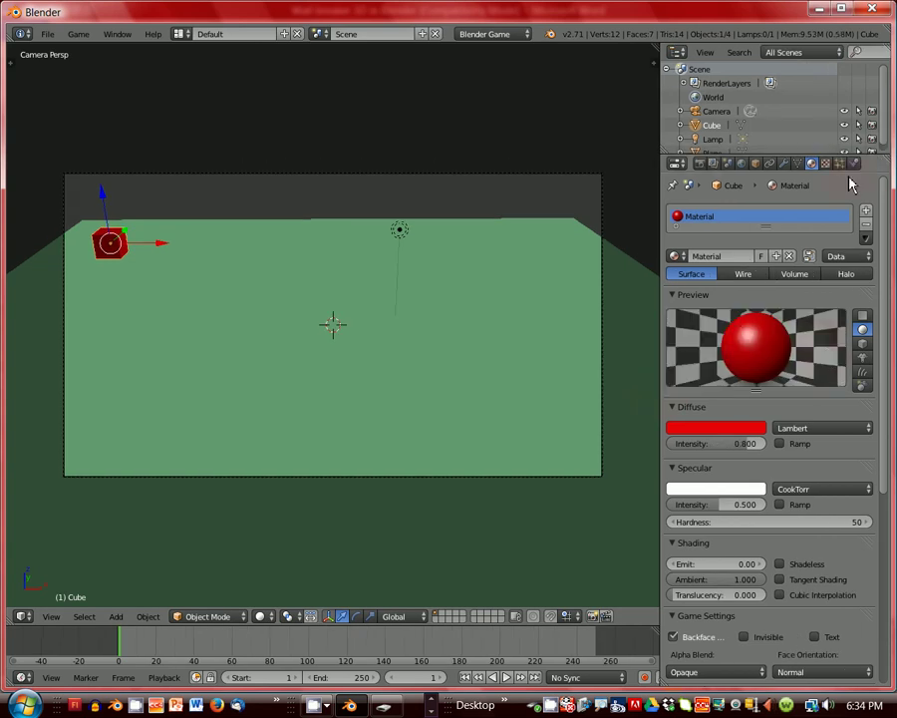
left_click(855, 164)
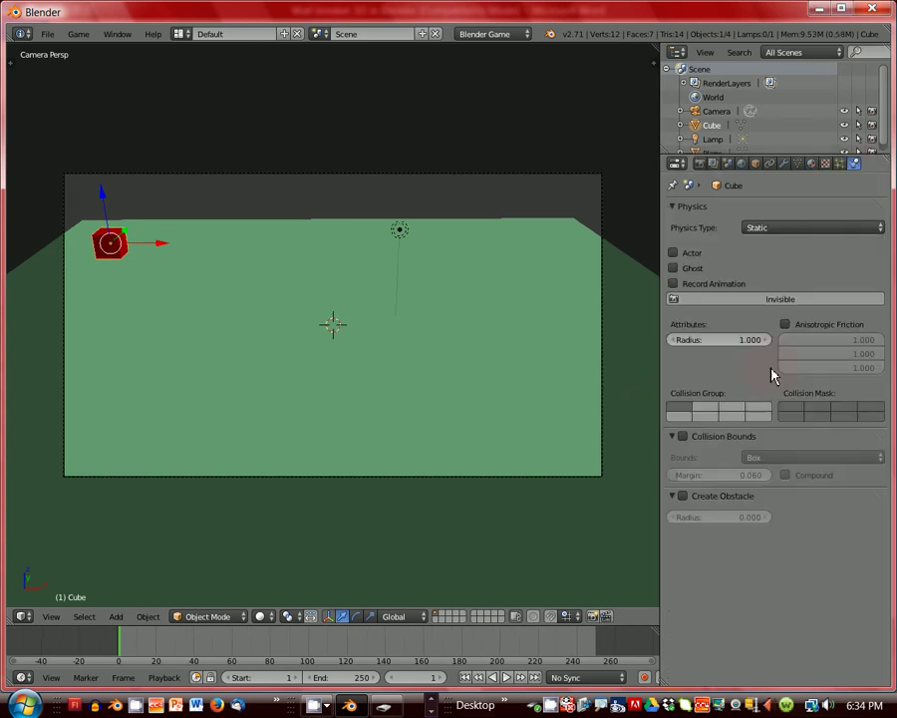
Switch the engine to Blender Render to compare the cube's physics options, and return to Blender Game
left_click(504, 36)
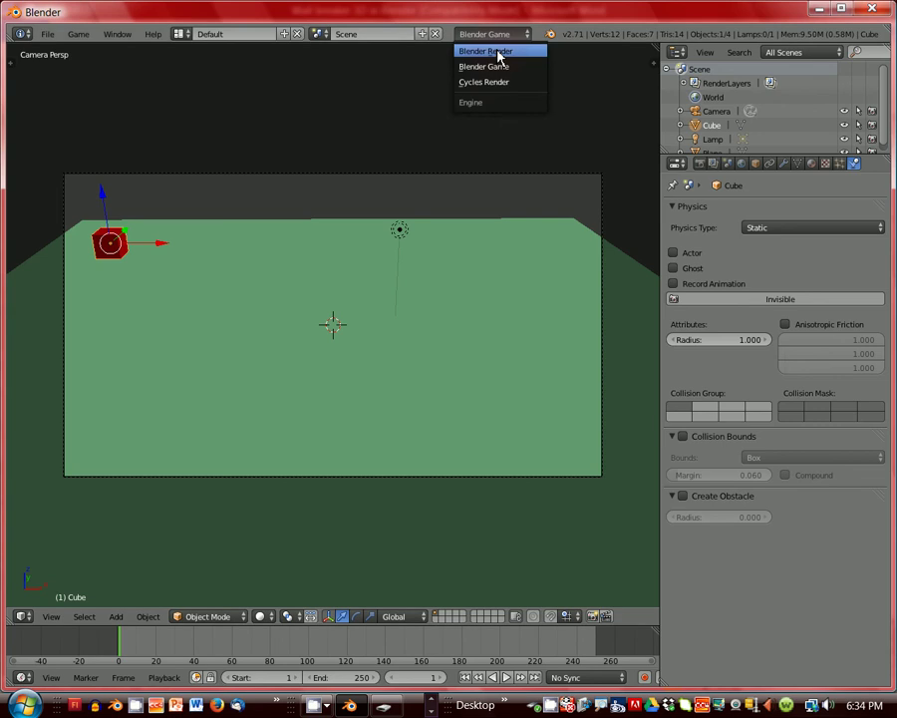
left_click(497, 51)
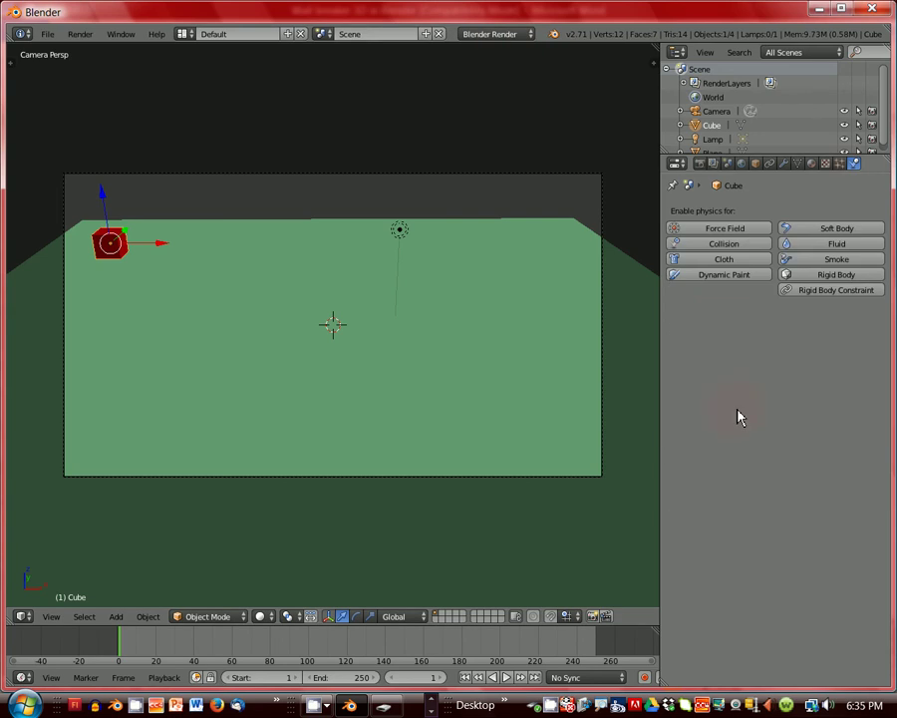
left_click(501, 38)
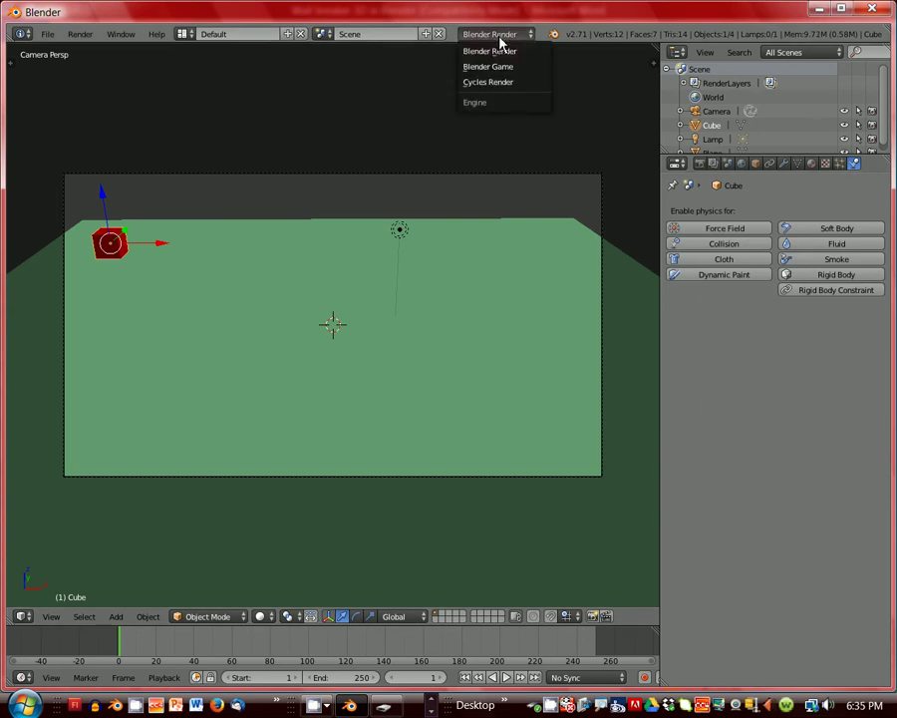
left_click(488, 66)
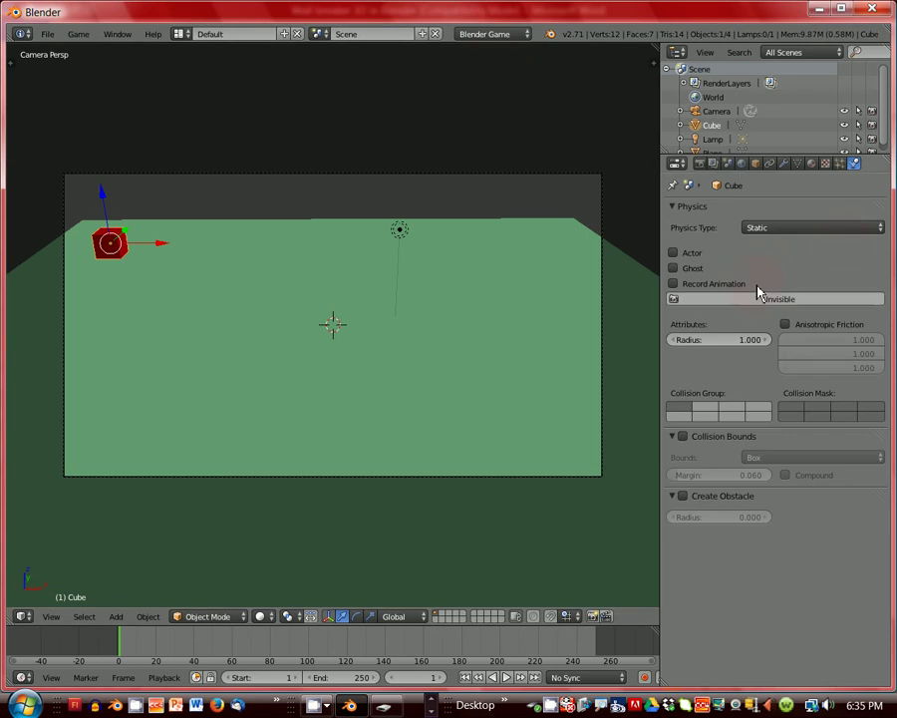
Set the cube's physics type to Rigid Body and enable collision bounds with the Box shape
left_click(772, 230)
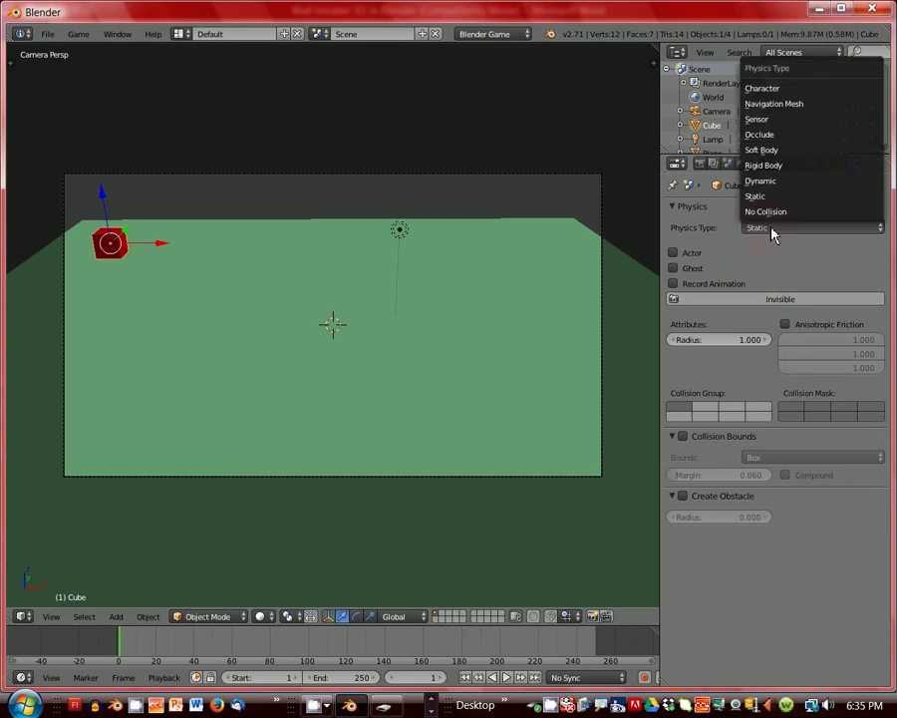
left_click(768, 167)
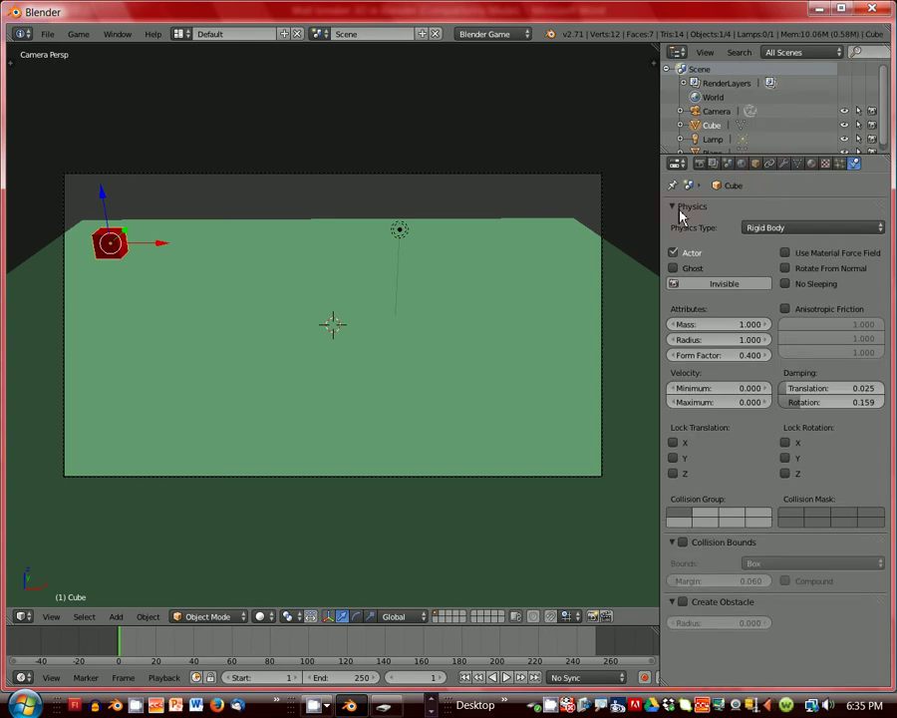
left_click(683, 542)
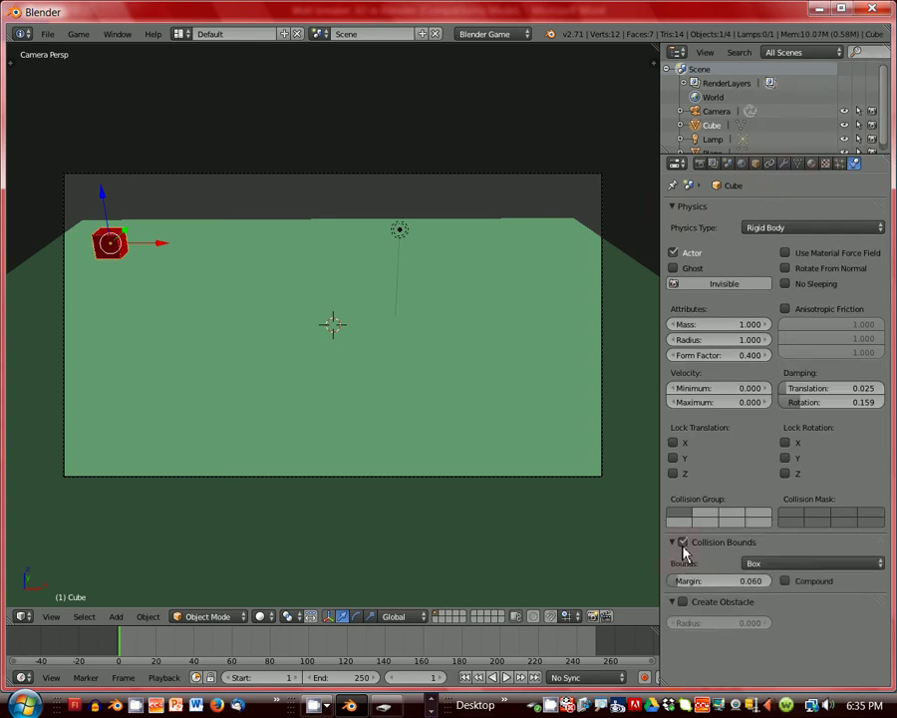
left_click(755, 565)
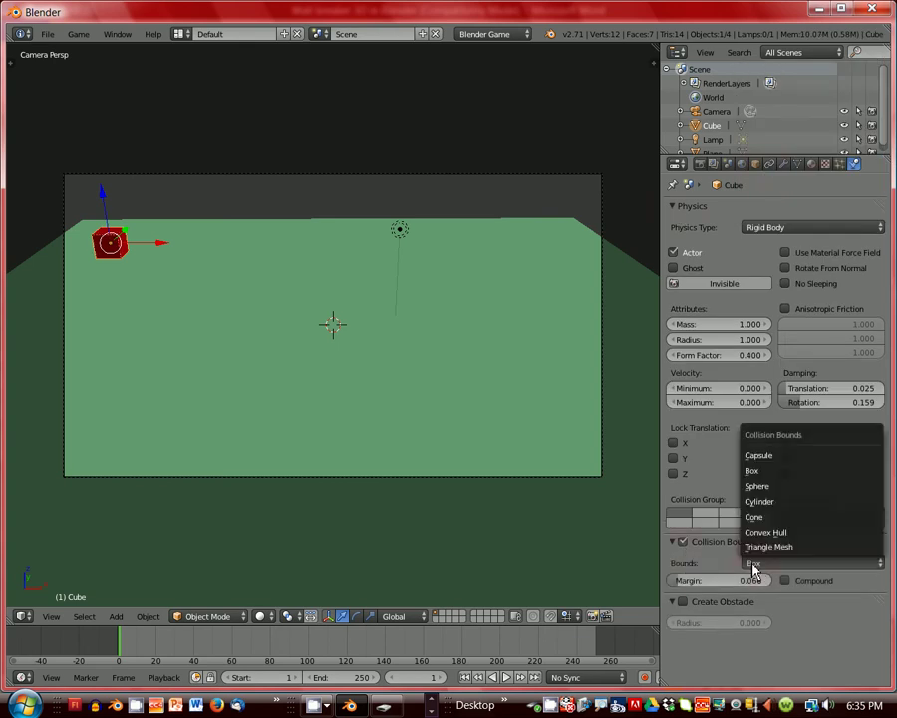
left_click(760, 472)
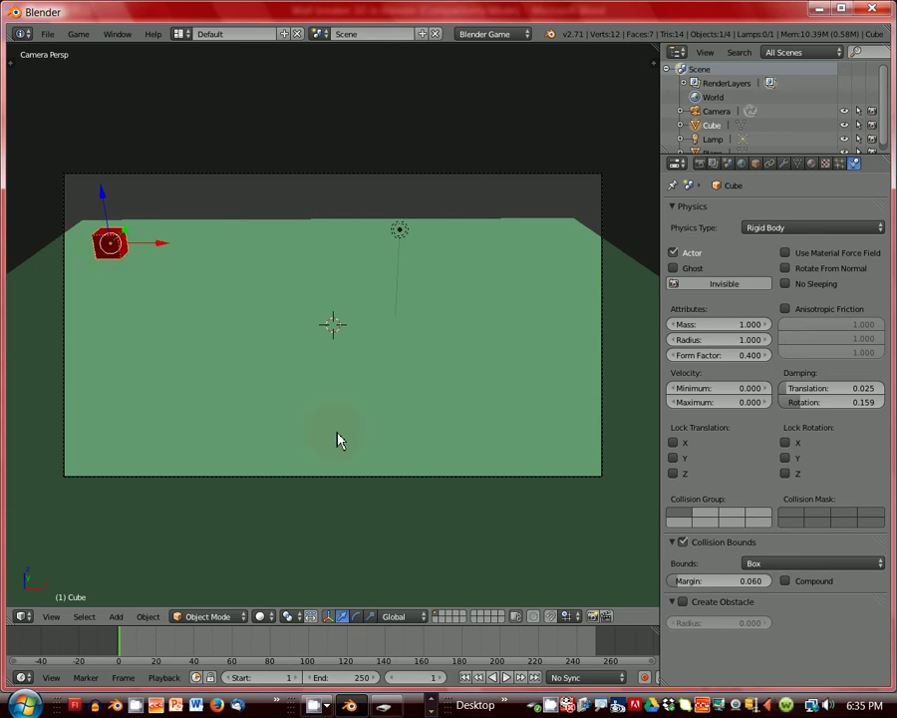
Add a monkey mesh at the plane's center and raise it along the Z axis above the ground
left_click(117, 617)
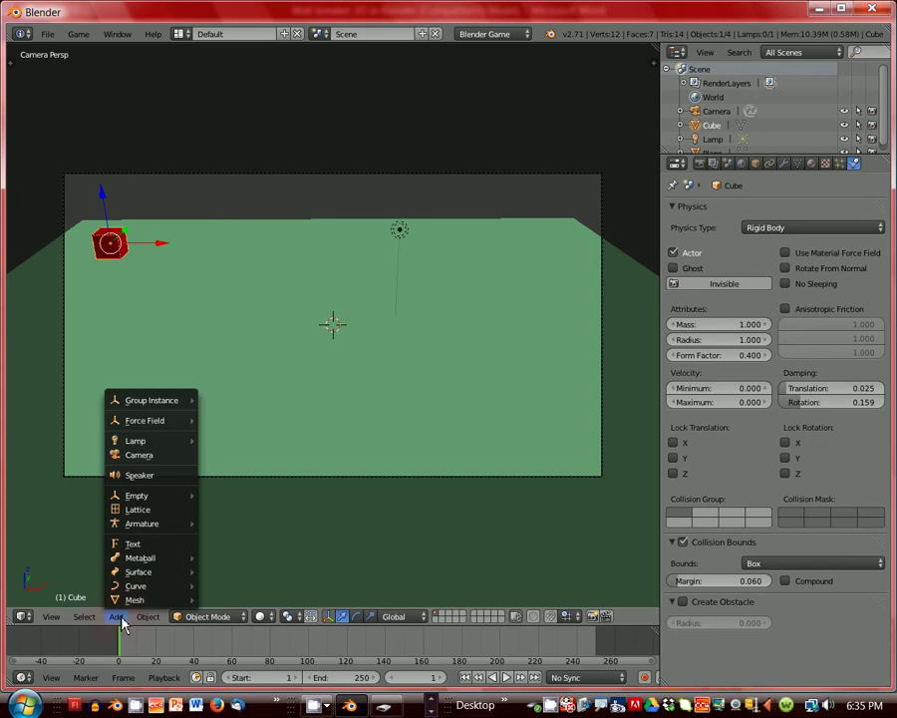
mouse_move(134, 600)
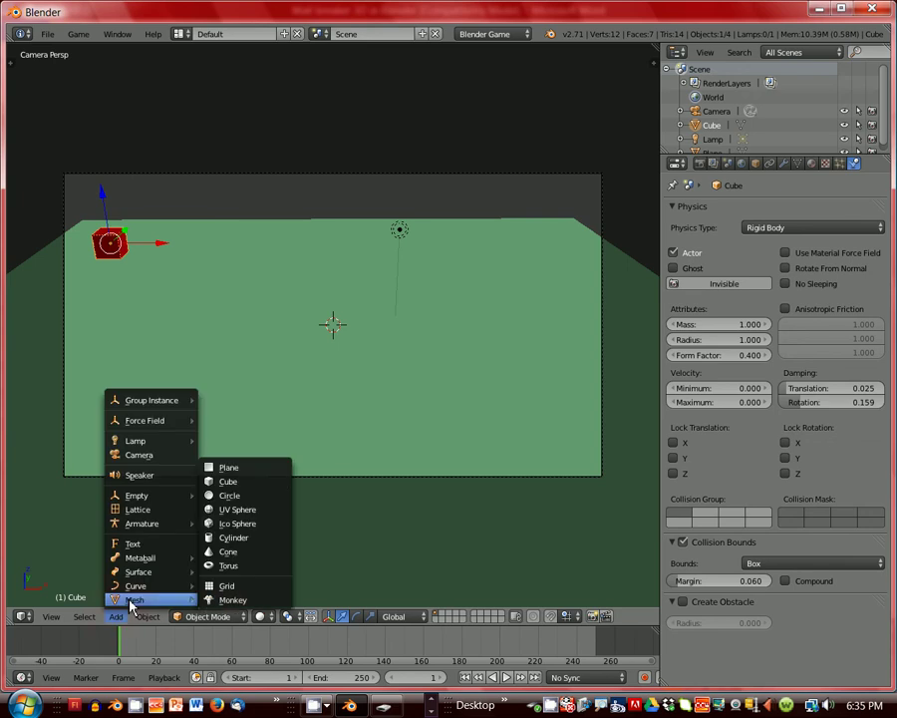
left_click(231, 600)
left_click_drag(332, 280, 332, 266)
scroll(401, 339, "up", 5)
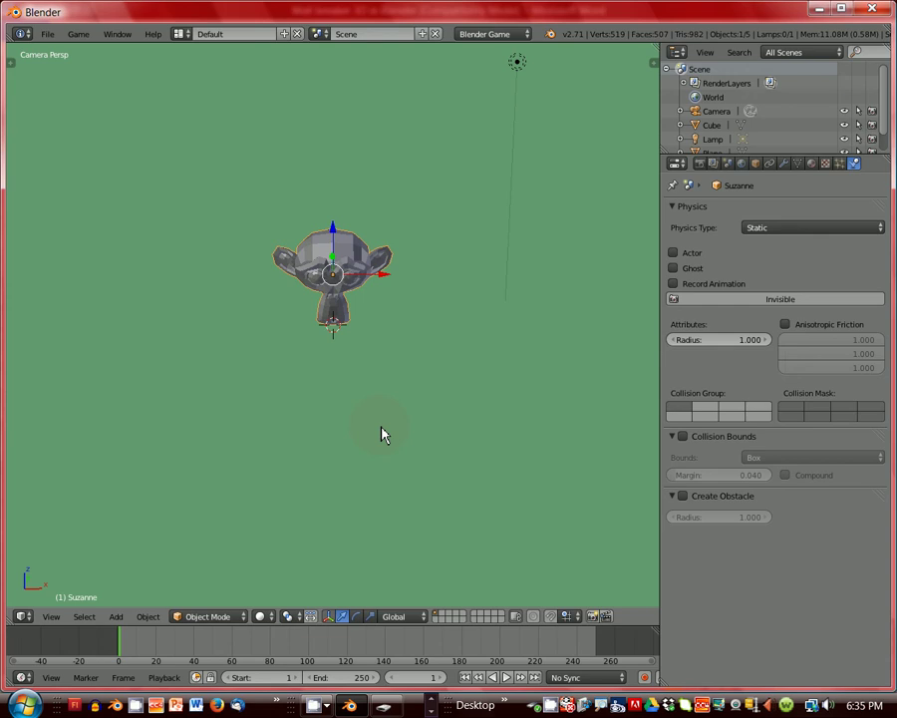
Rotate the monkey head 180 degrees around the global Z axis
type("rz")
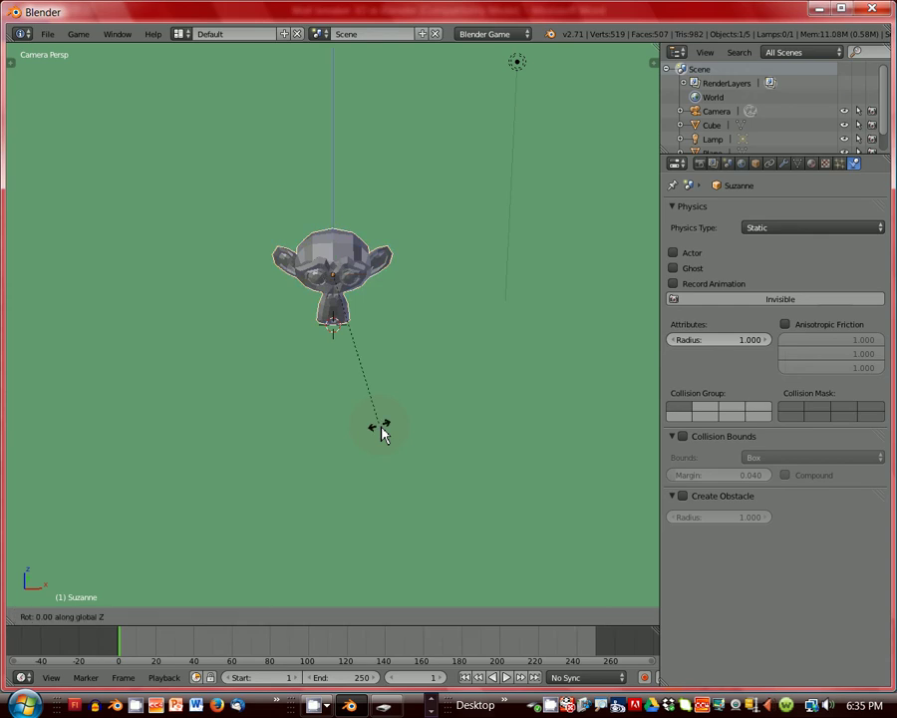
type("180")
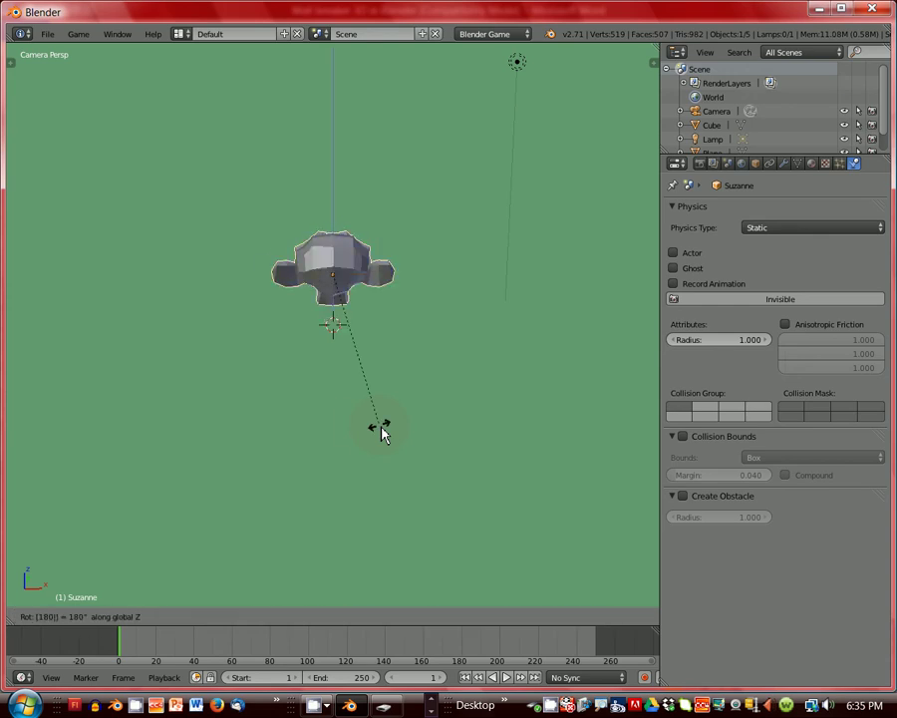
key("Return")
Move the monkey head along the Y axis toward the camera, placing it near the front of the camera frame
scroll(353, 329, "down", 4)
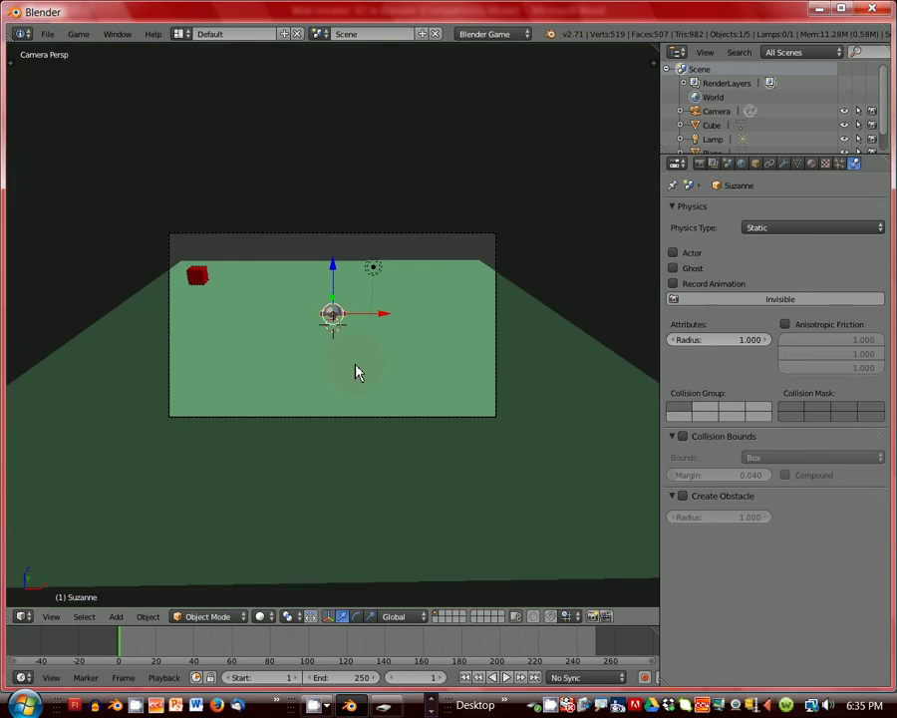
scroll(356, 373, "up", 3)
scroll(349, 370, "up", 1)
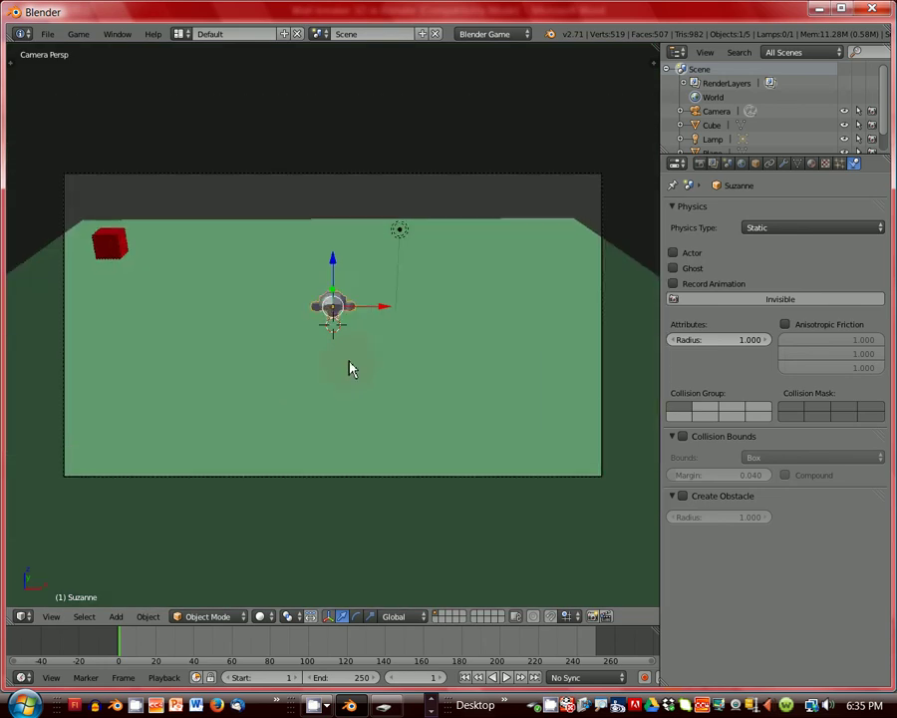
key("g")
key("y")
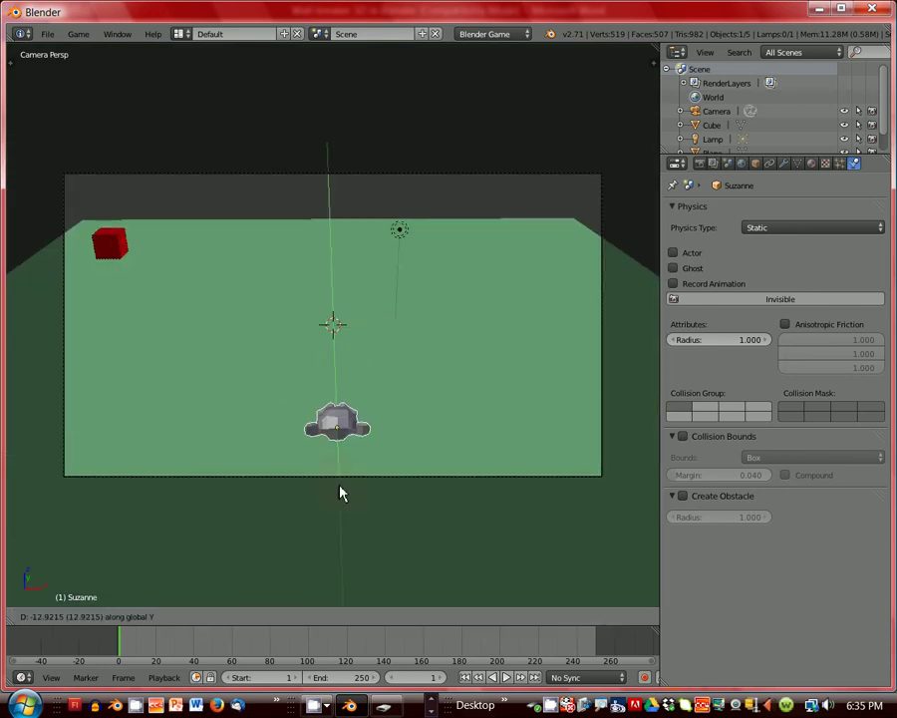
left_click(339, 503)
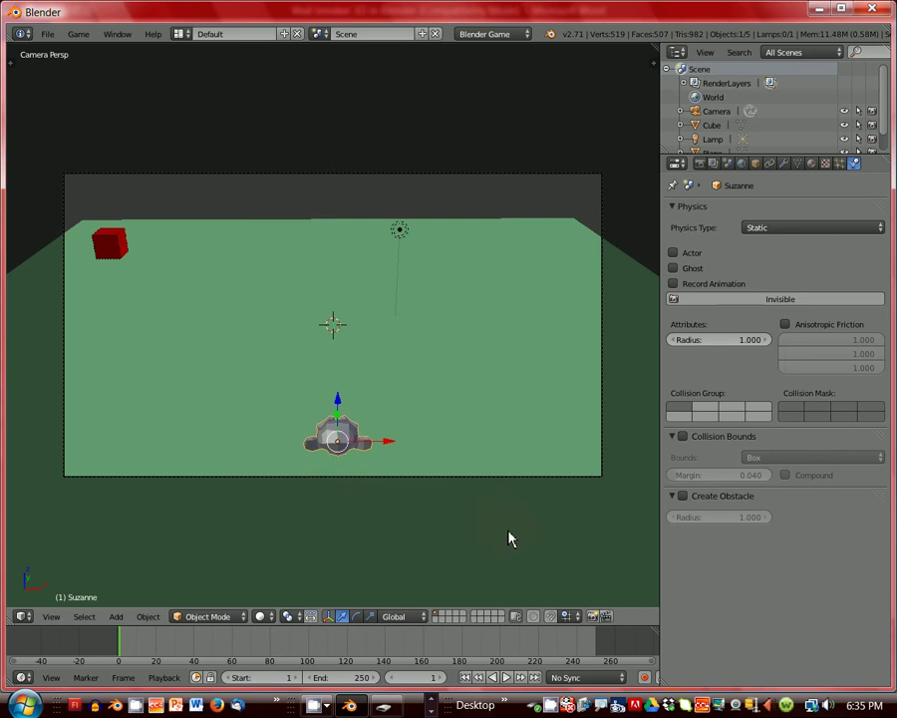
Tilt the camera upward about 18 degrees around the global X axis
key("KP_3")
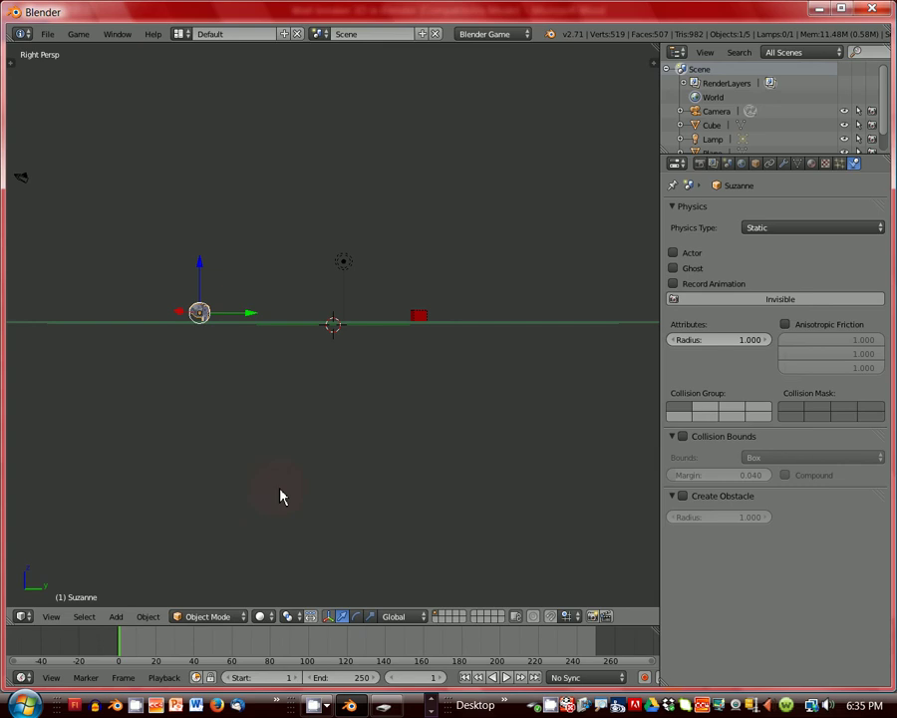
middle_click_drag(155, 442, 224, 449)
scroll(202, 377, "down", 3)
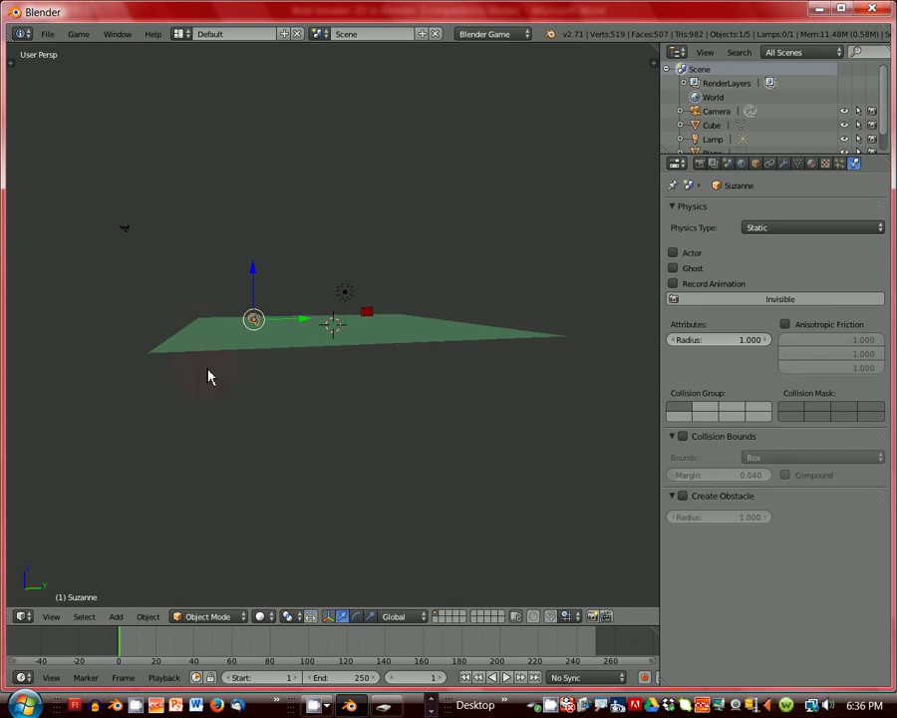
key("KP_0")
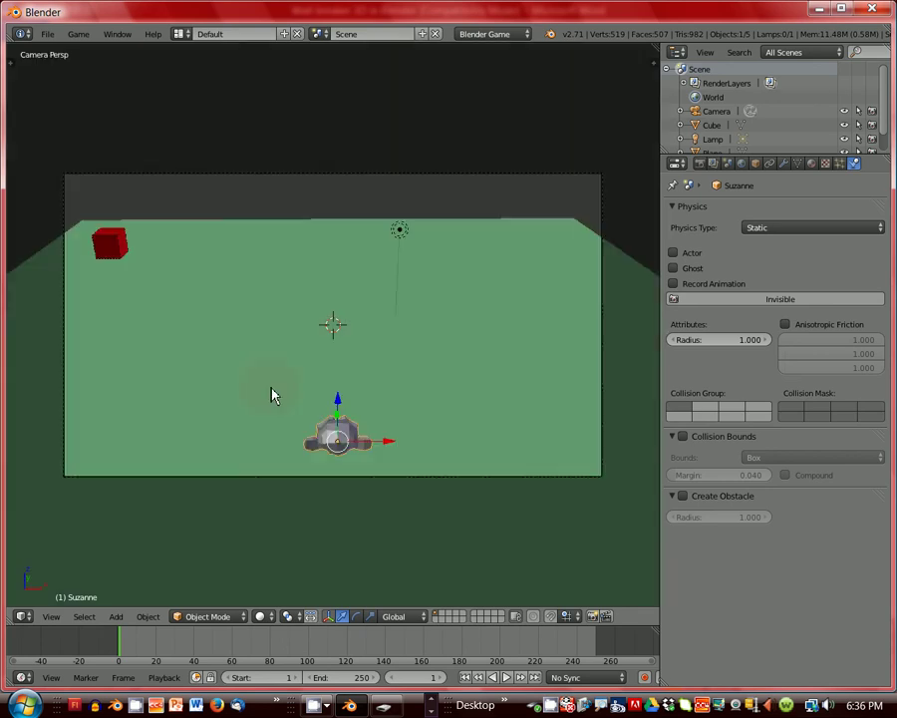
right_click(332, 181)
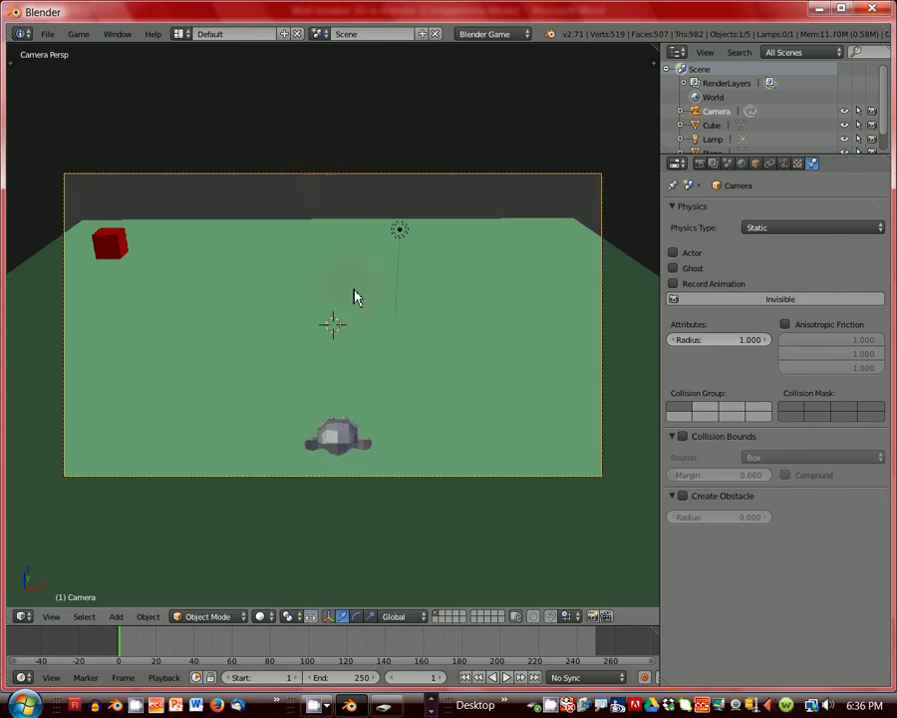
key("r")
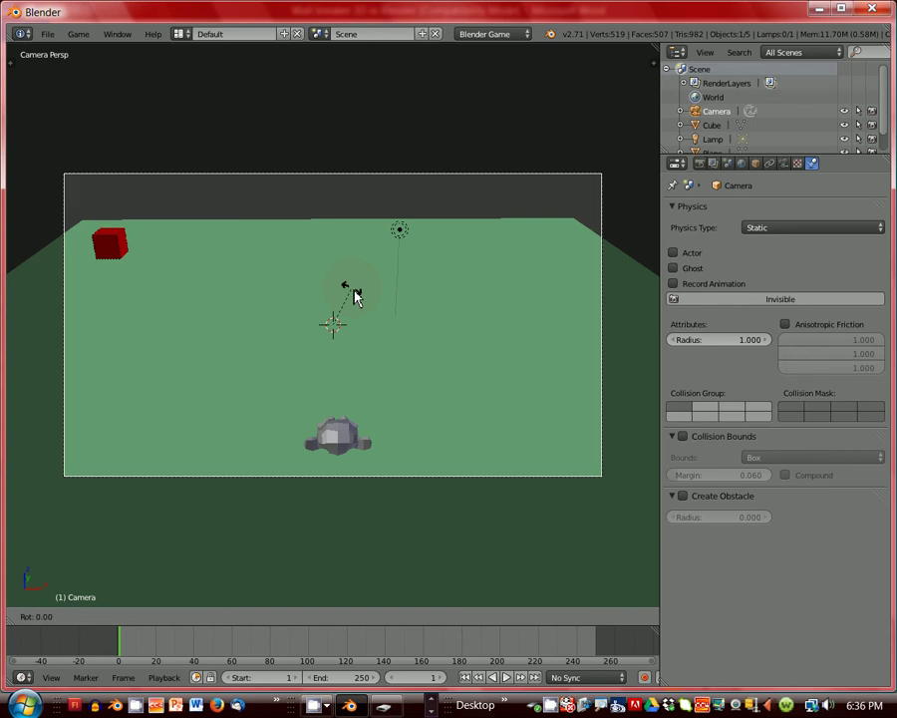
key("x")
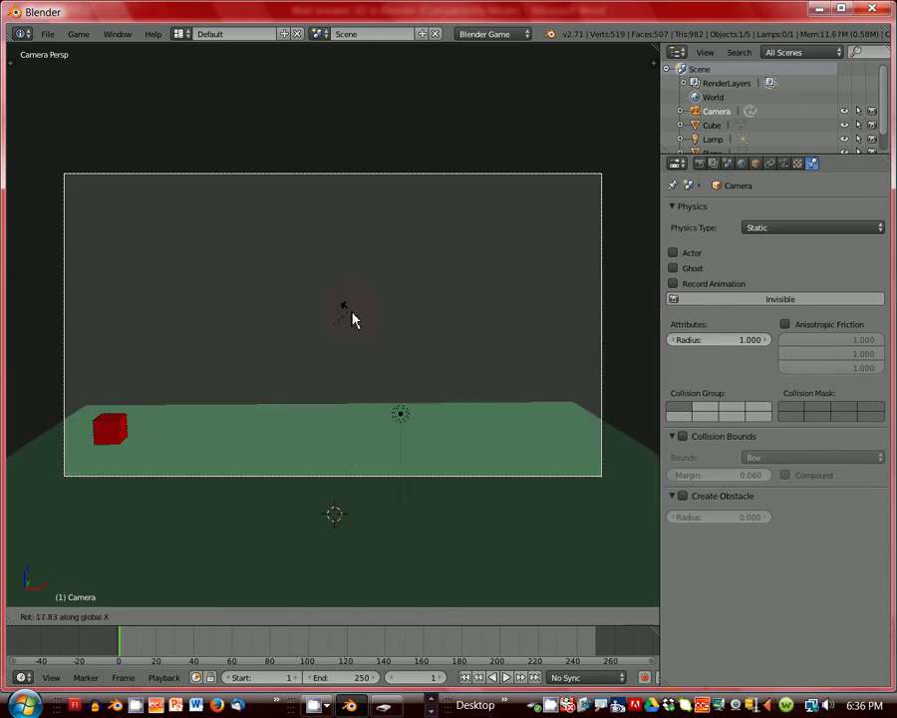
left_click(351, 319)
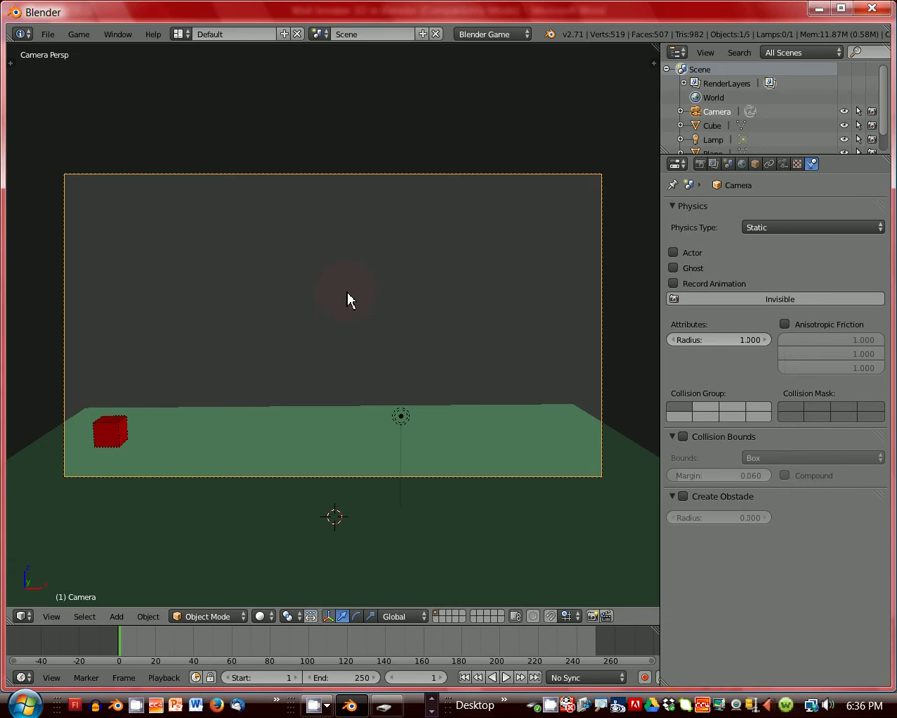
Lower the camera along the Z axis in several moves until the monkey head sits inside the camera frame
key("g")
key("z")
left_click(332, 584)
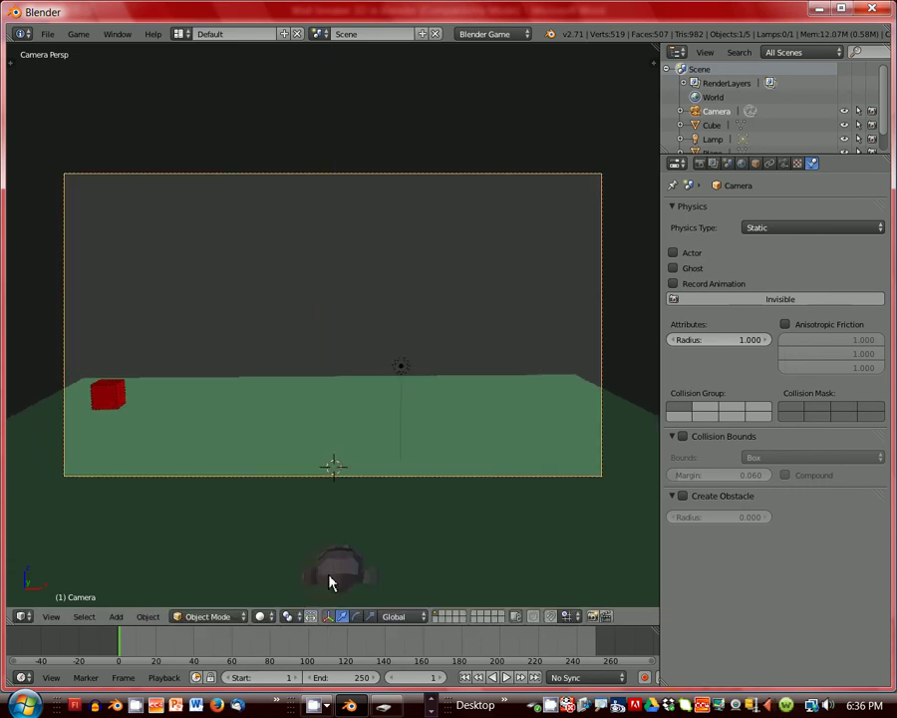
key("g")
key("z")
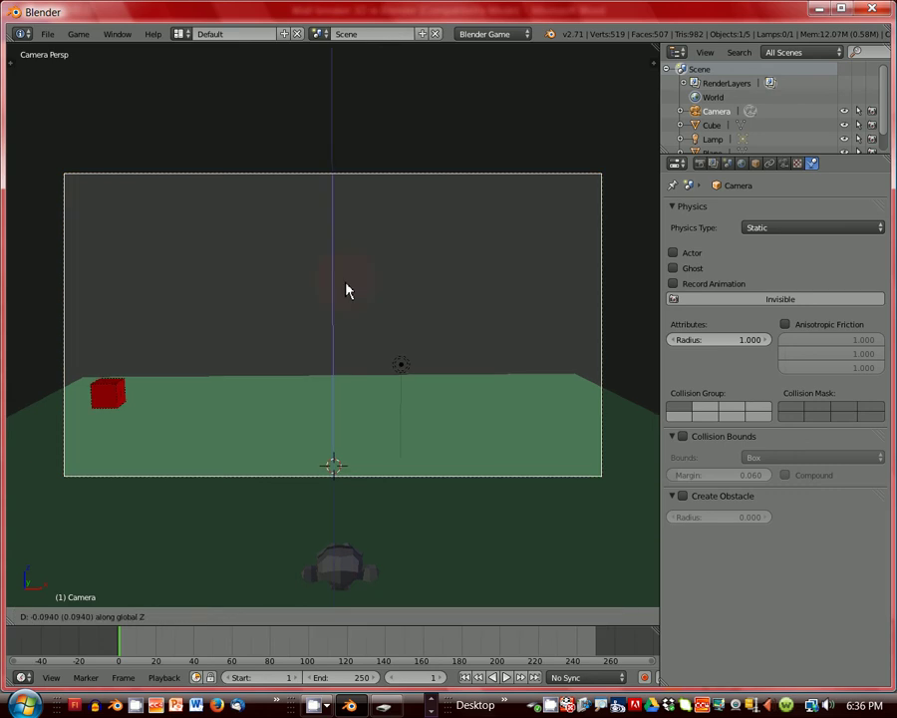
left_click(352, 601)
key("g")
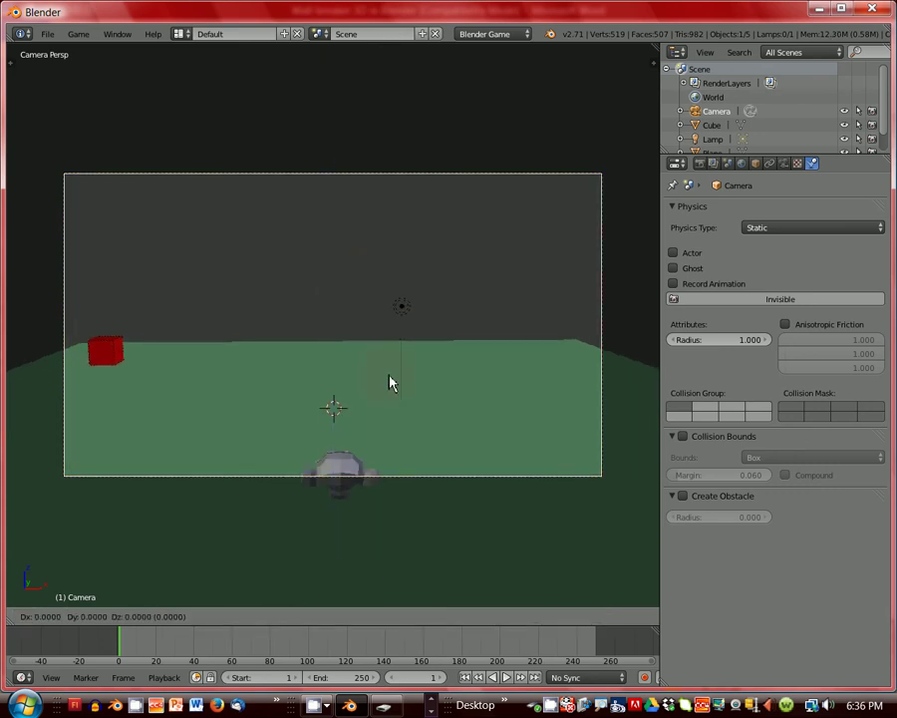
key("z")
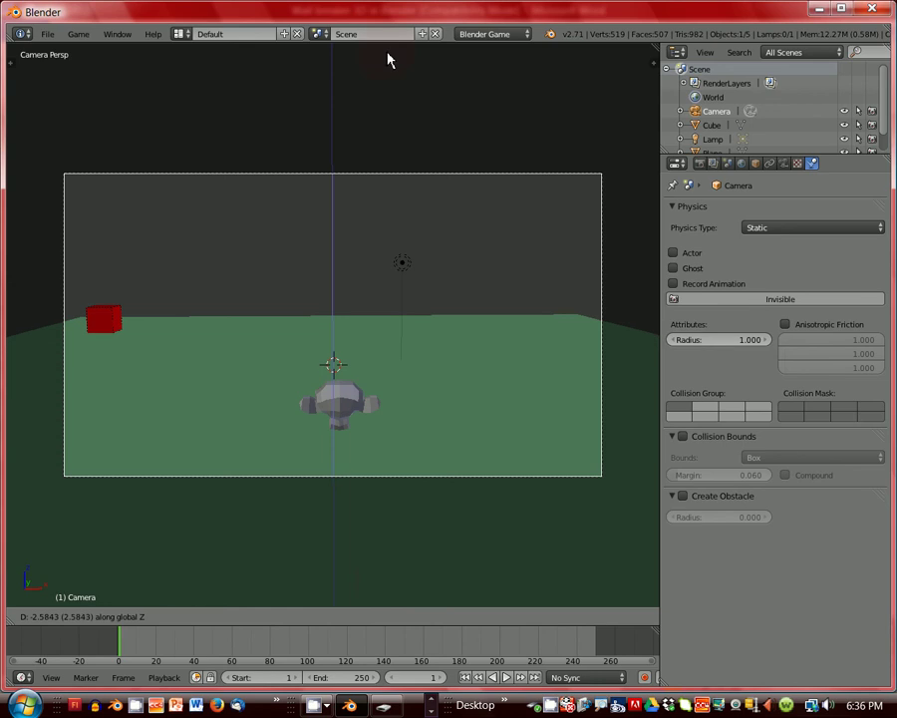
left_click(394, 57)
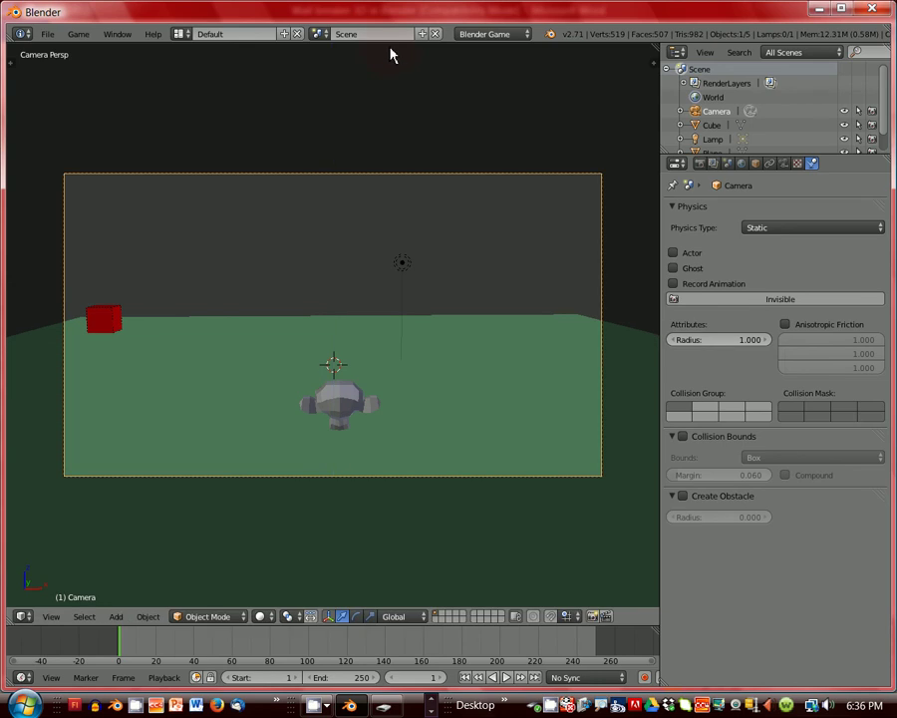
Apply smooth shading to the monkey head
right_click(340, 404)
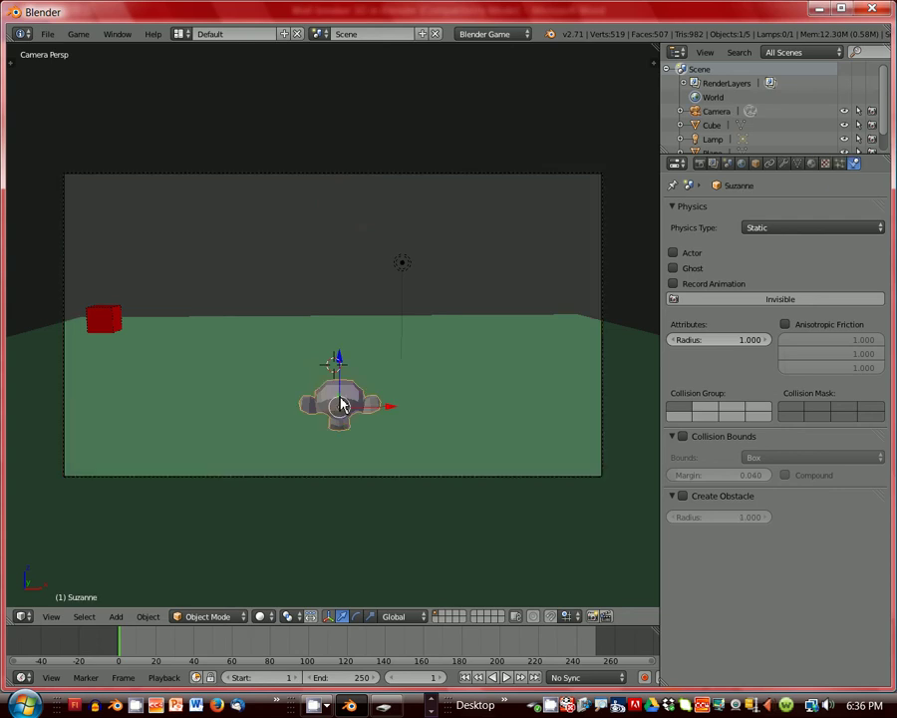
key("t")
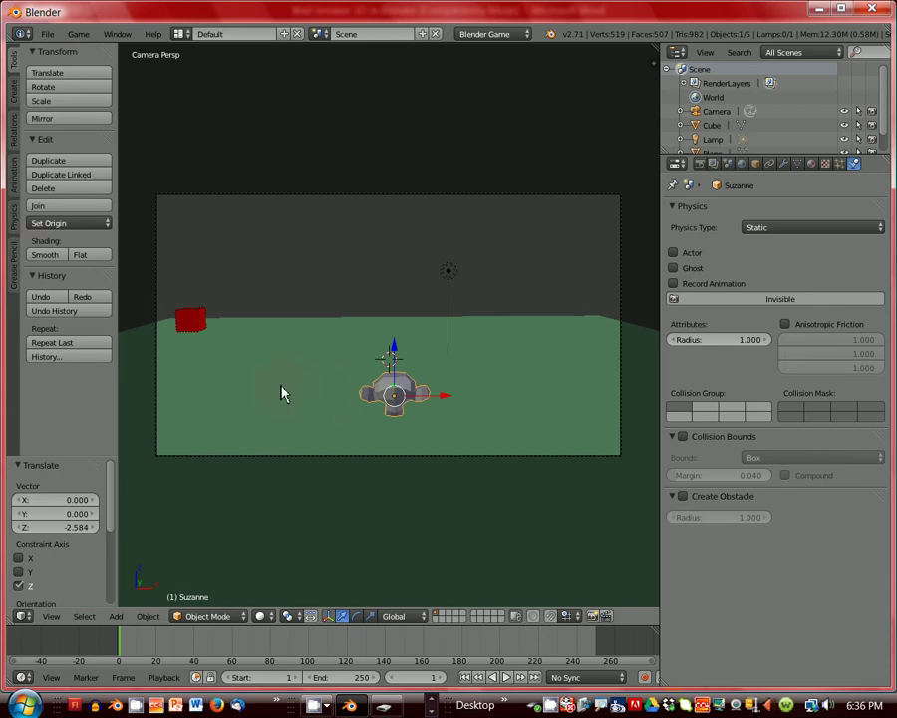
left_click(47, 257)
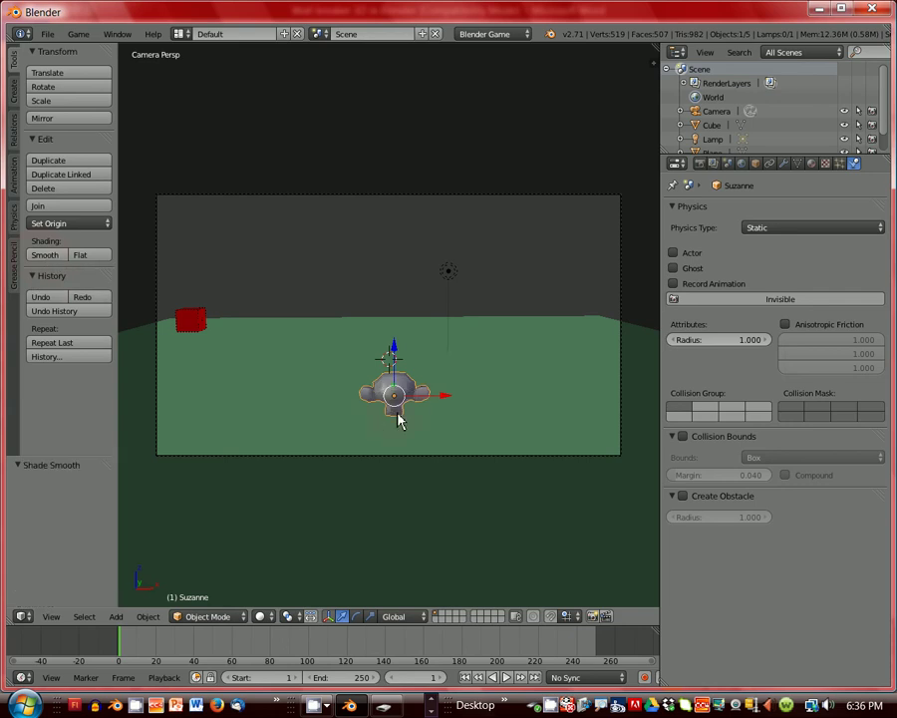
right_click(532, 342)
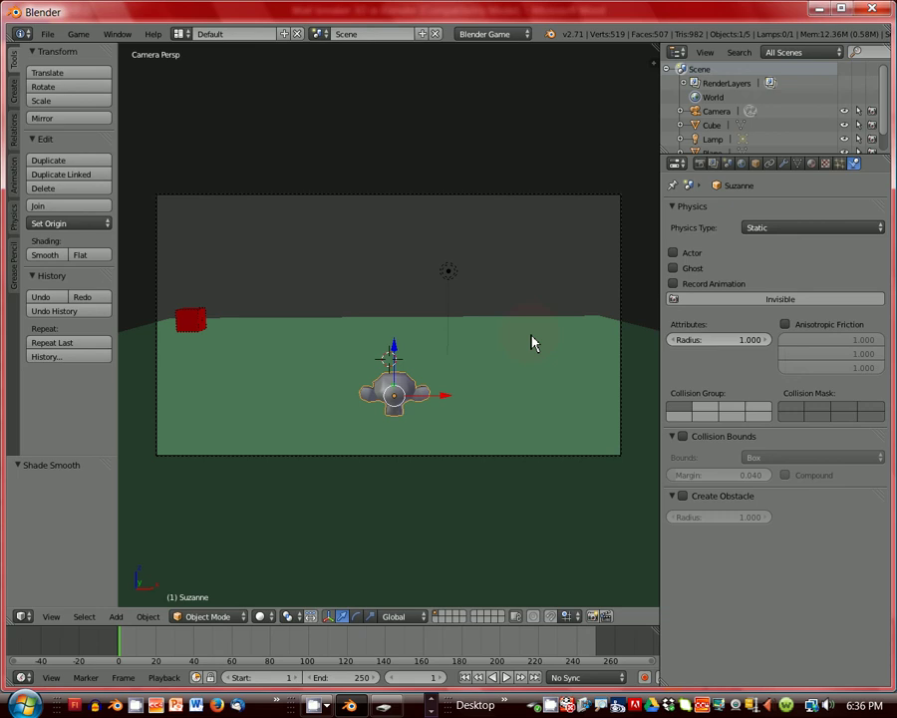
Give the monkey head a new material with an orange diffuse color
left_click(813, 164)
left_click(746, 225)
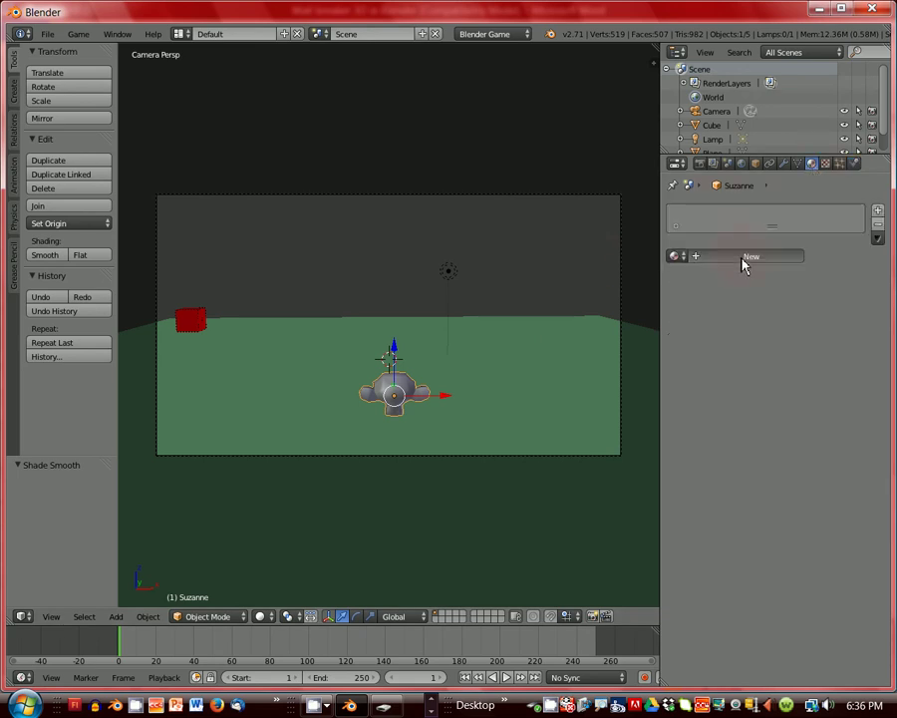
left_click(748, 257)
left_click(715, 429)
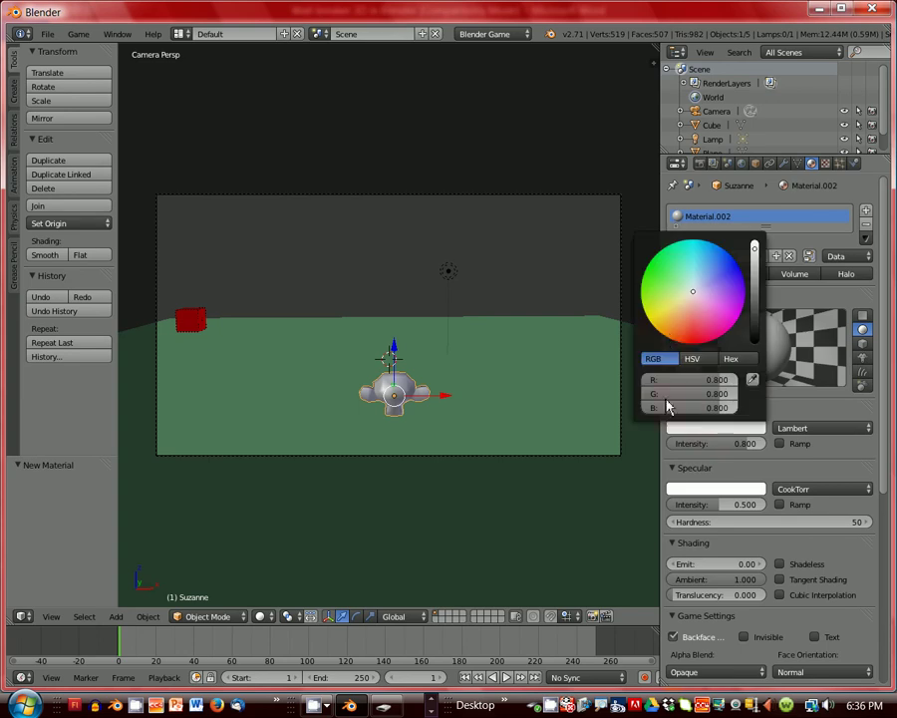
left_click(666, 335)
left_click_drag(666, 339, 665, 339)
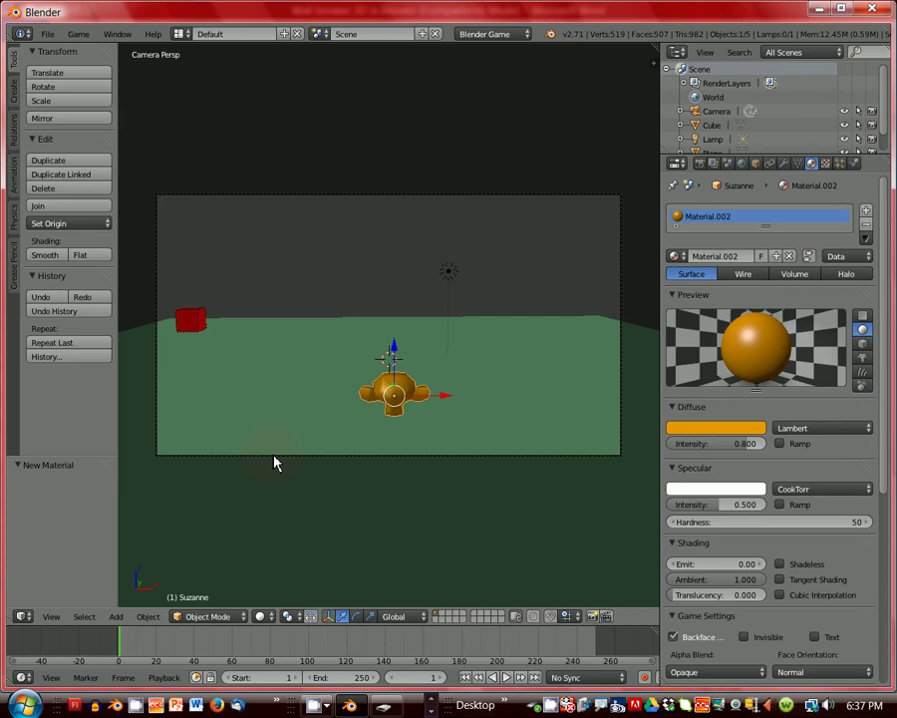
Add an Arrows empty and shift it slightly along the X axis toward the monkey head's centre line
left_click(116, 618)
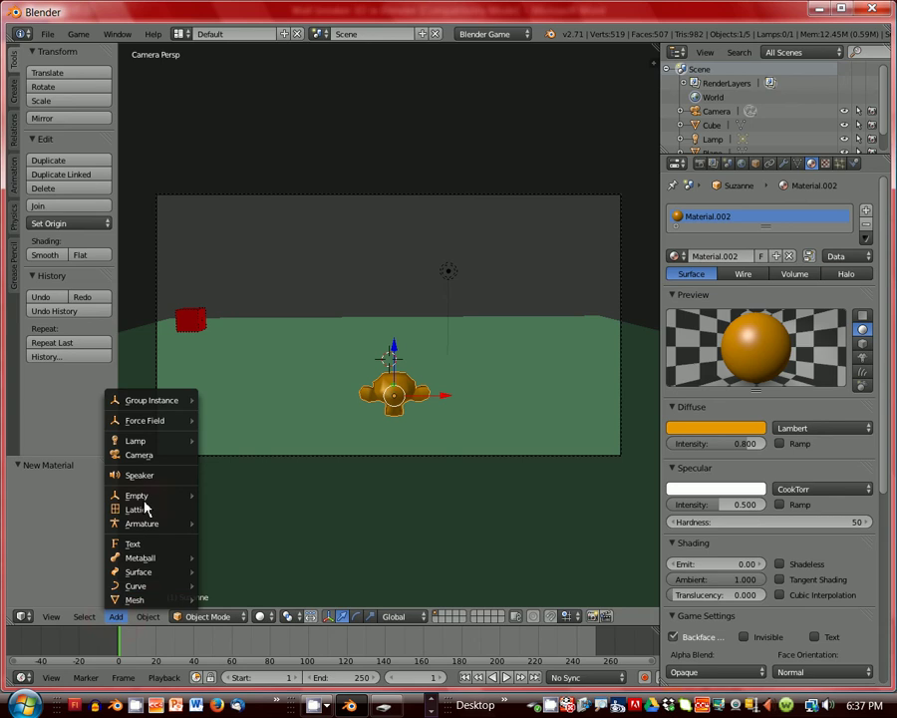
mouse_move(145, 503)
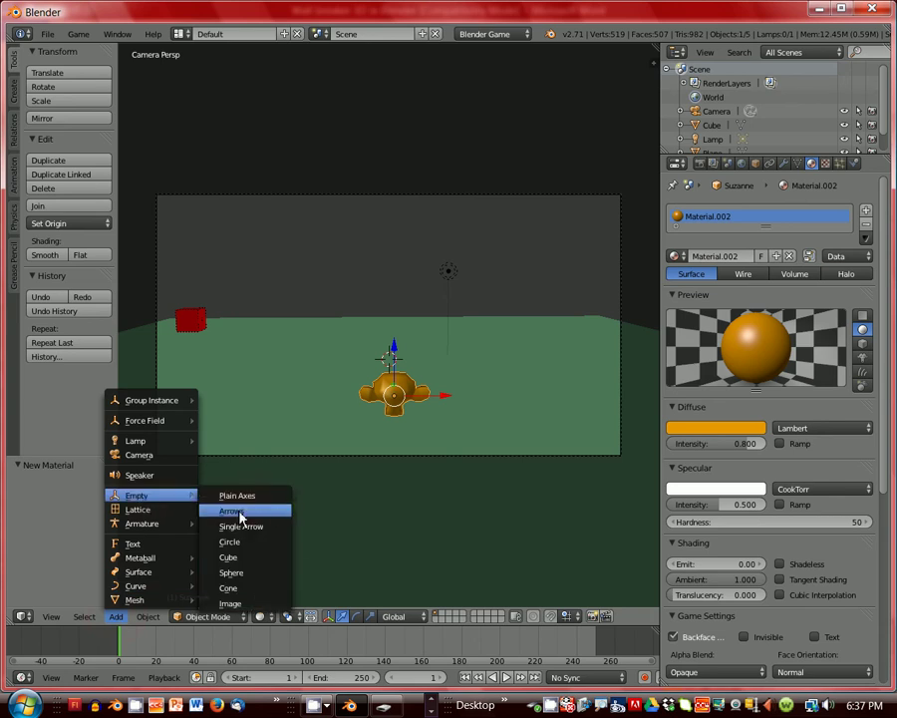
left_click(233, 511)
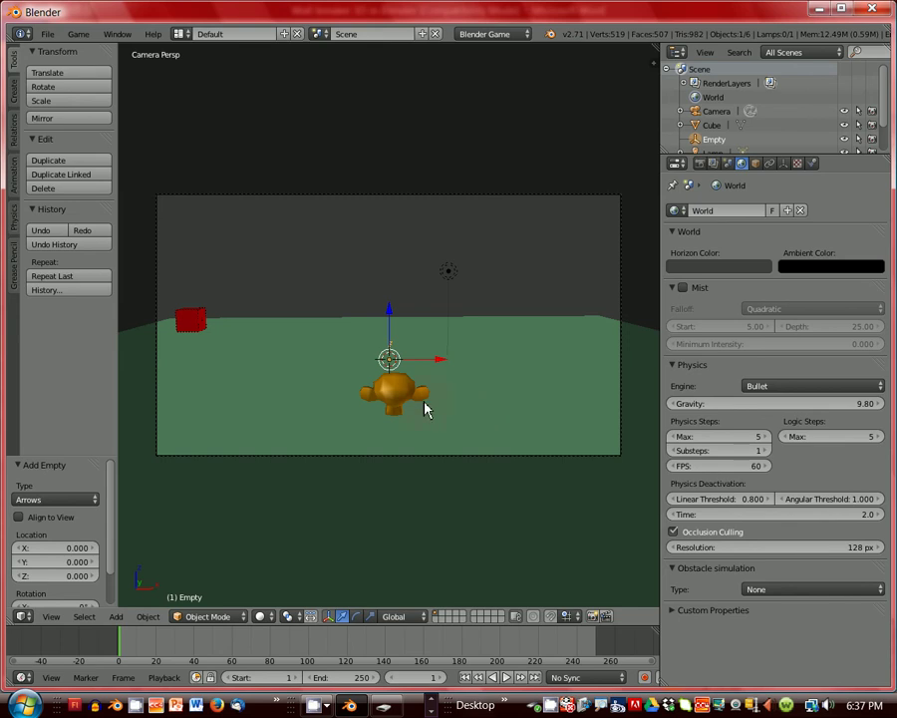
left_click_drag(437, 362, 447, 367)
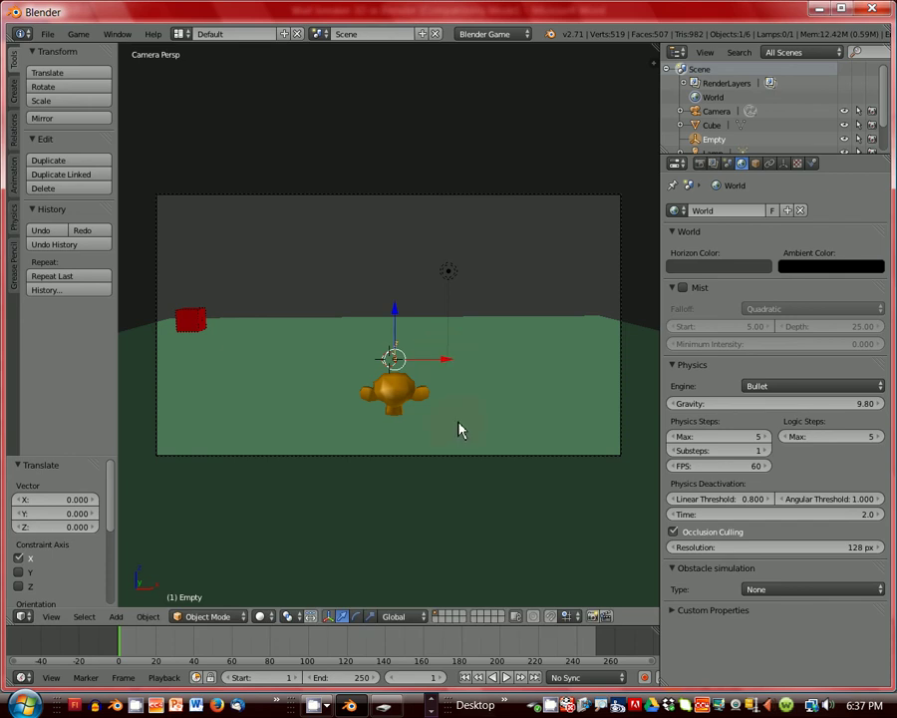
Move the empty -12.377 along the Y axis and raise it 1.483 along Z so it sits by the monkey head
key("KP_3")
scroll(260, 451, "up", 2)
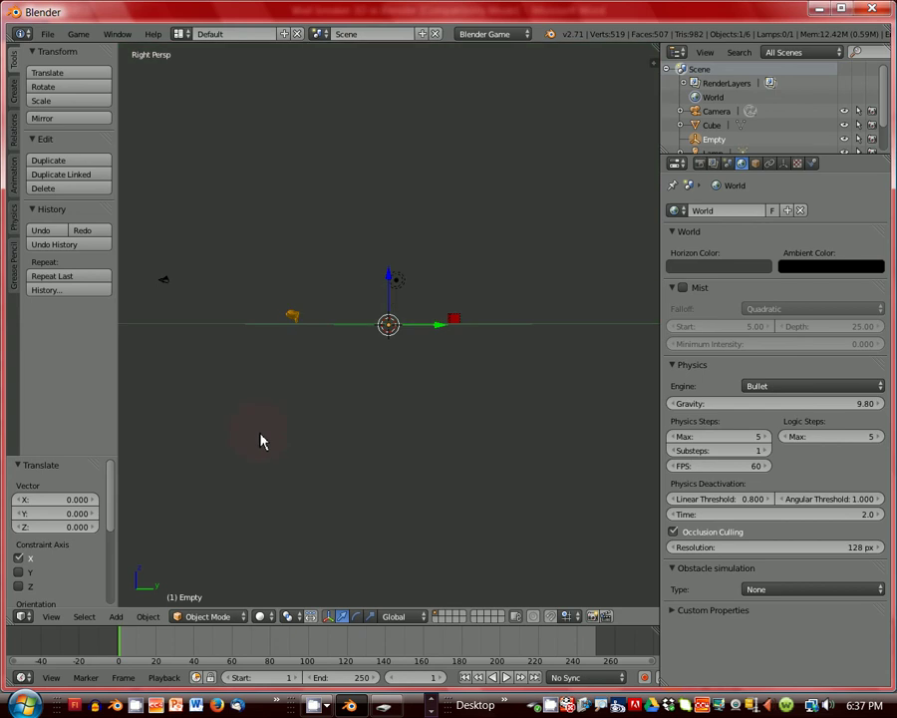
middle_click_drag(260, 442, 322, 458)
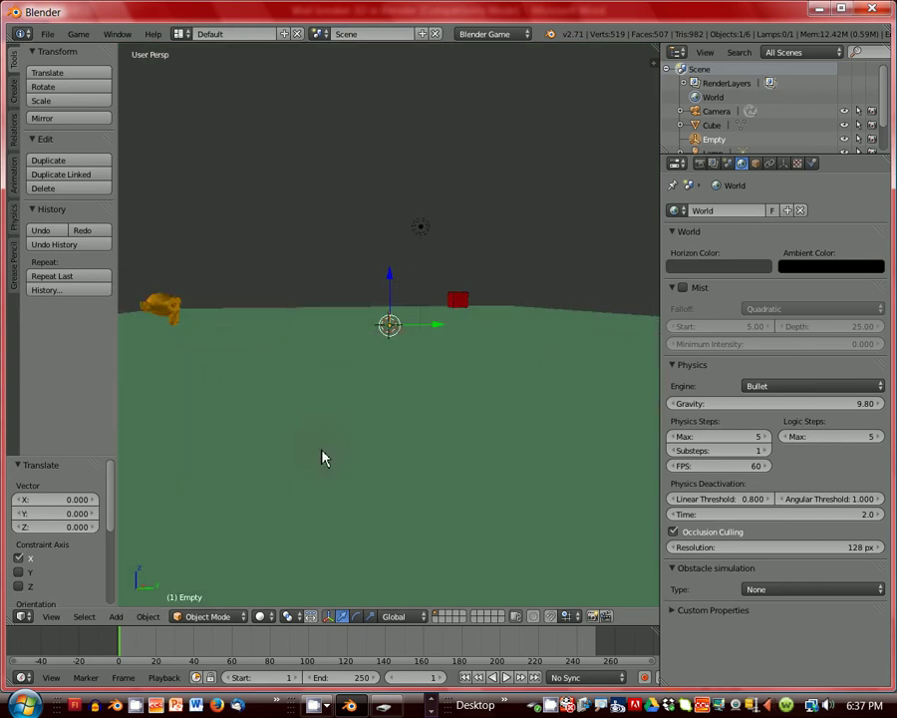
left_click_drag(436, 333, 237, 326)
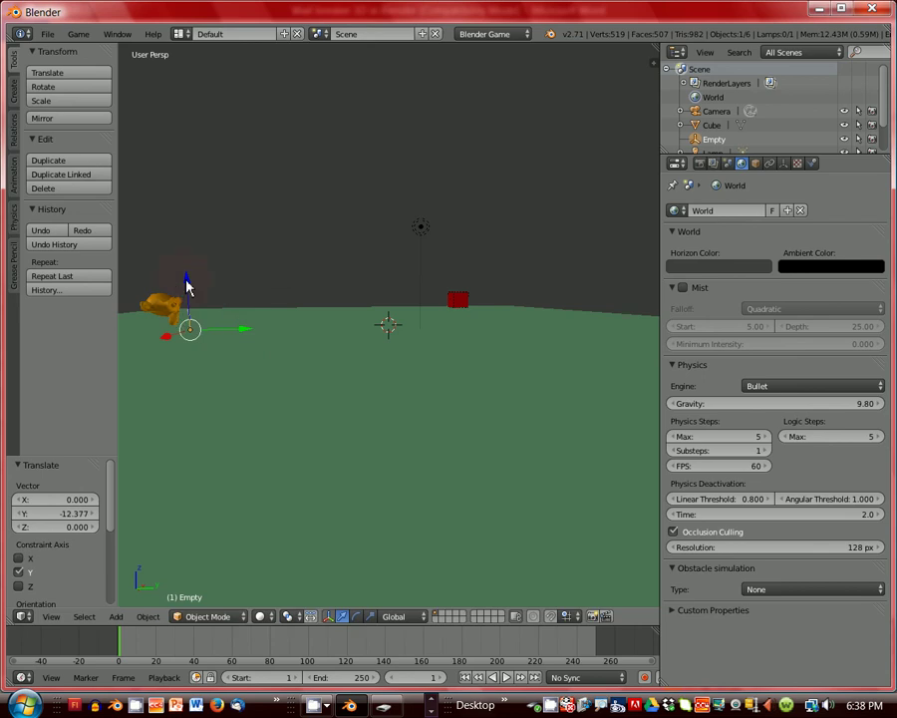
left_click_drag(186, 287, 189, 264)
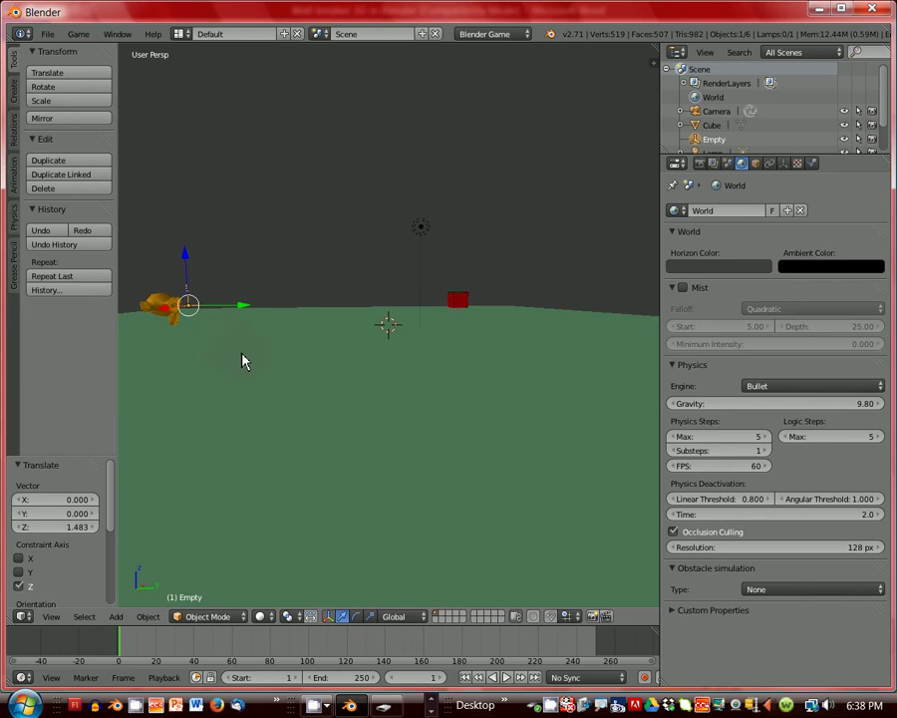
Center the empty on the monkey head by moving it -0.365 along X, and raise it 0.461 along Z
key("KP_7")
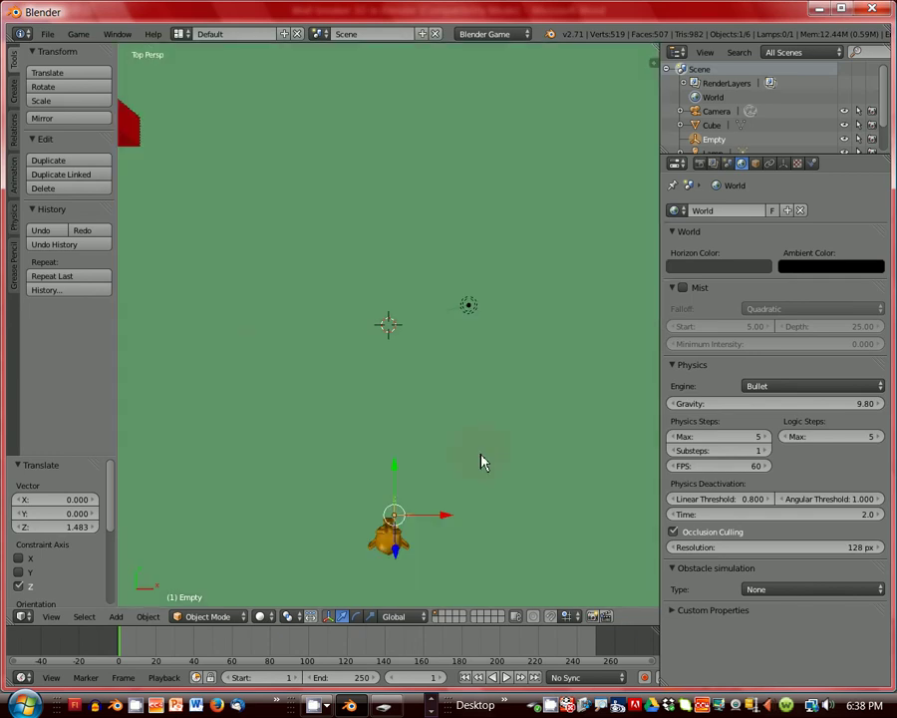
left_click_drag(447, 515, 442, 539)
scroll(442, 544, "down", 5)
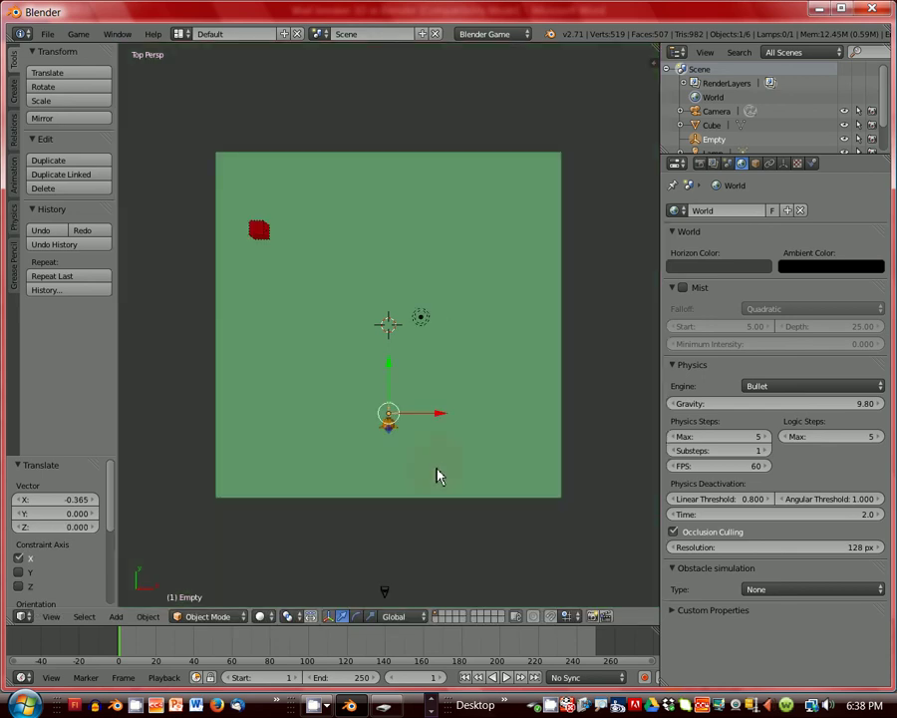
scroll(436, 477, "down", 2, "ctrl")
scroll(434, 479, "up", 5)
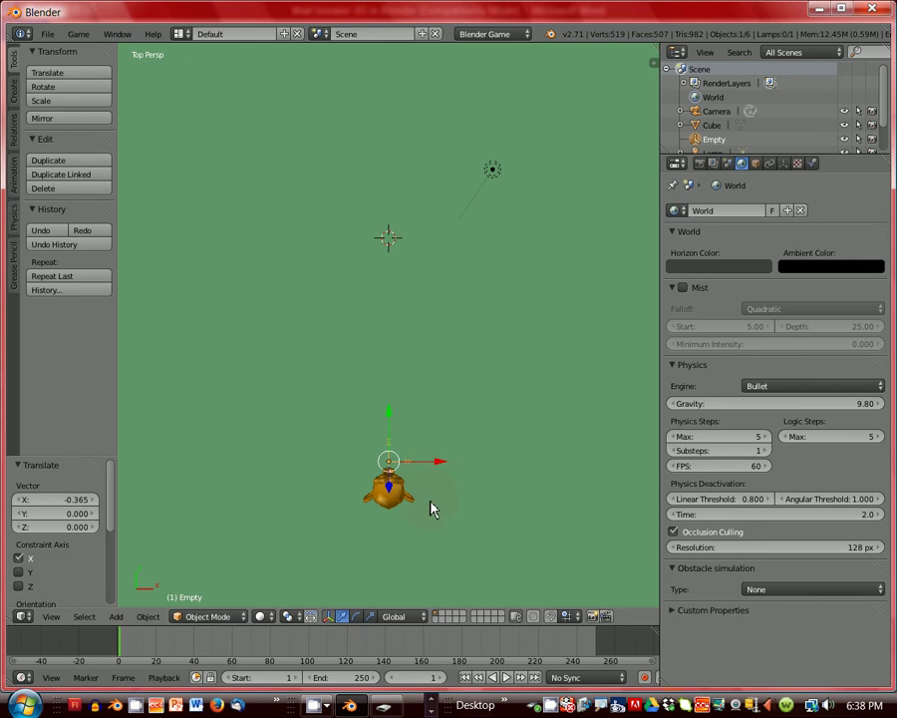
key("KP_0")
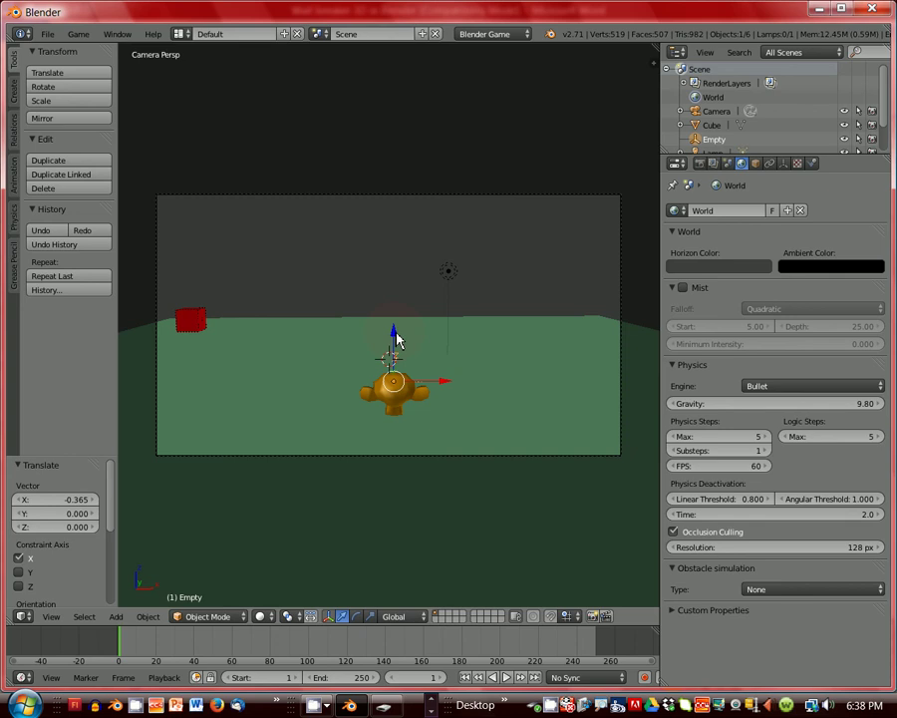
left_click_drag(393, 340, 395, 330)
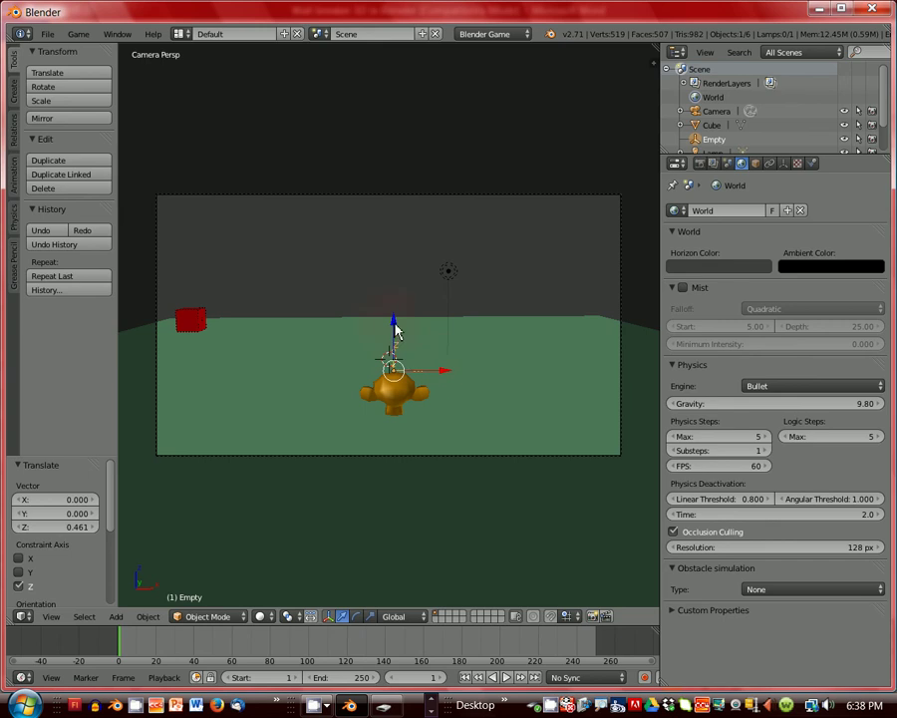
Parent the empty to the monkey head using the Object parent type
right_click(395, 400)
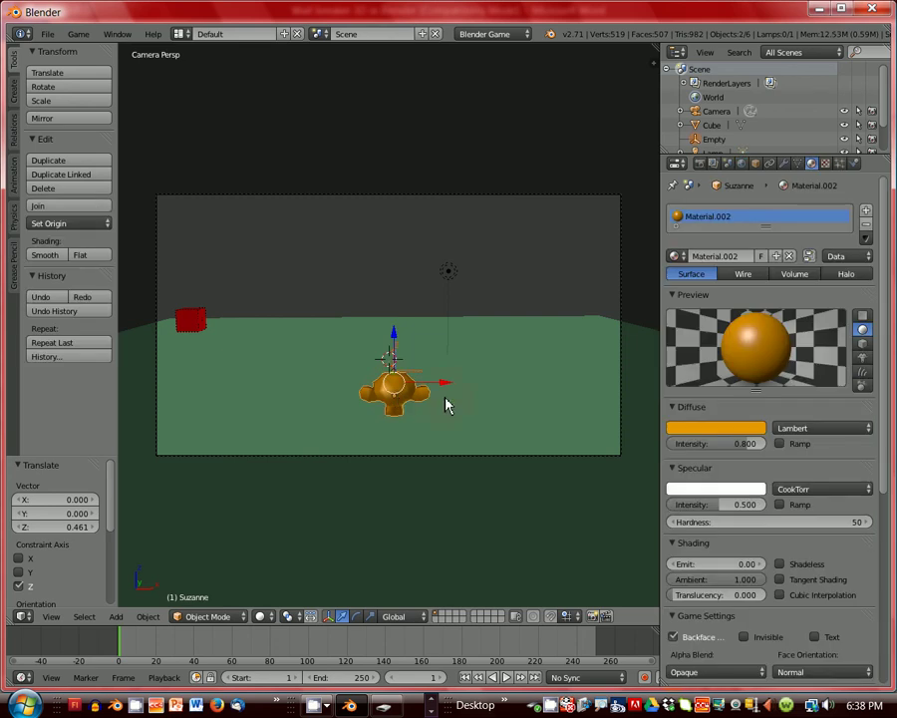
key("ctrl+p")
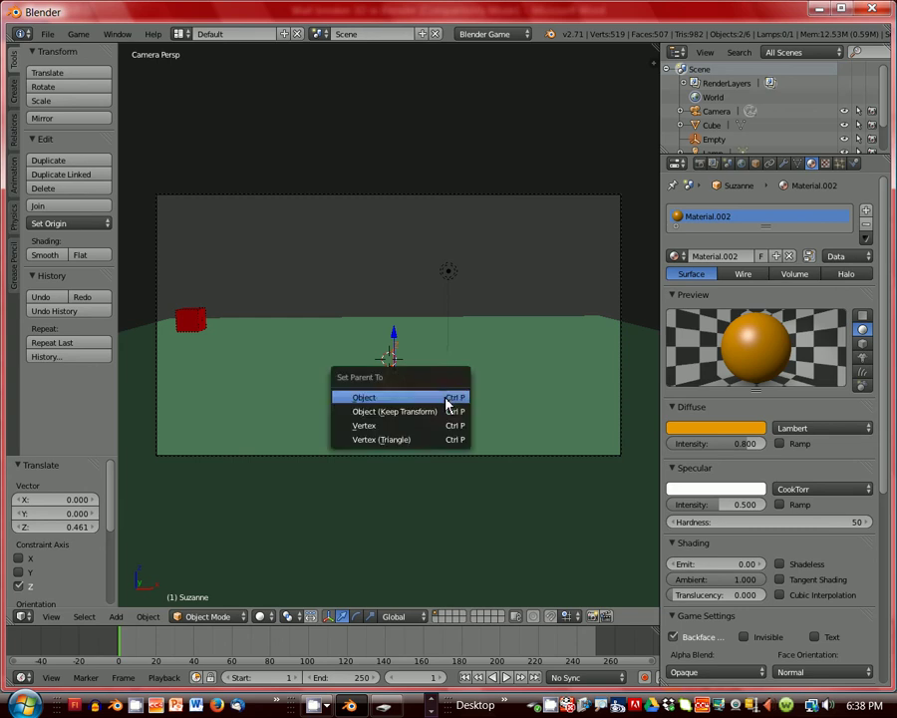
left_click(375, 398)
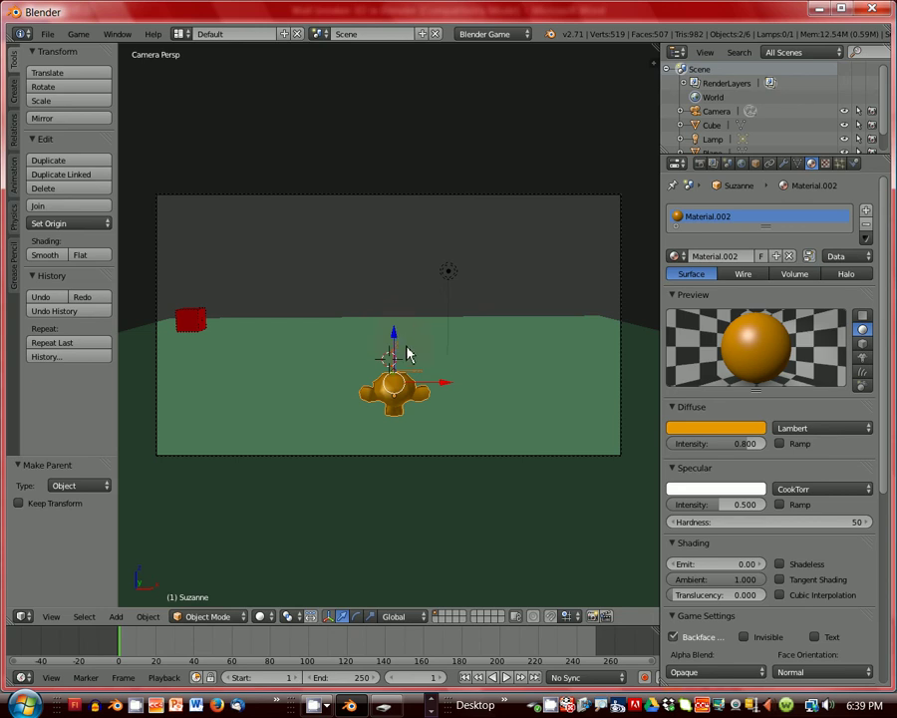
Move the monkey head alone back and forth along the X axis to test the parenting, finishing with a -3.208 move
right_click(435, 438)
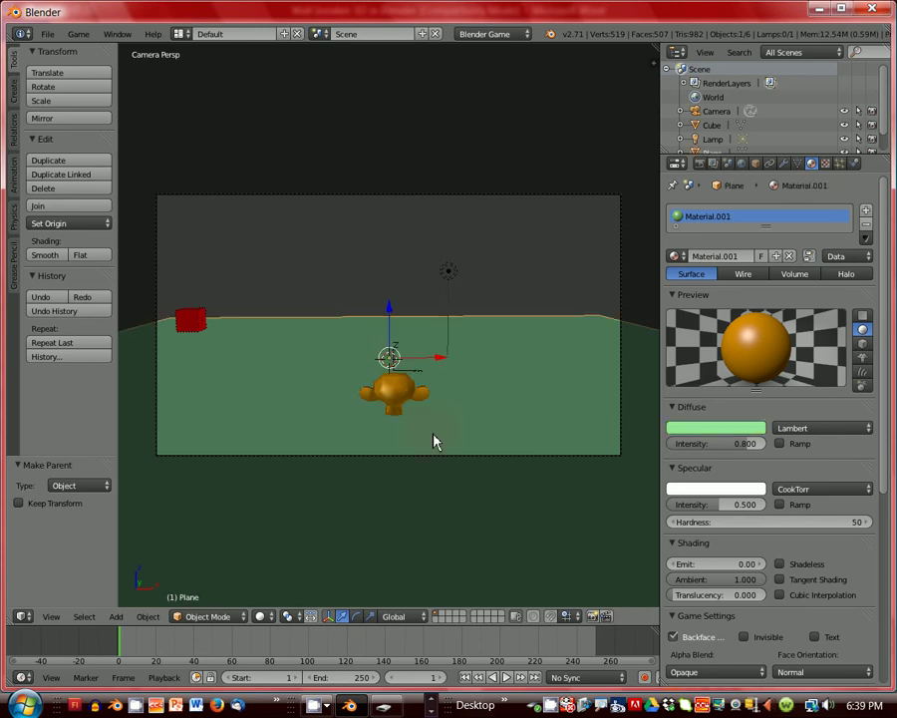
right_click(401, 401)
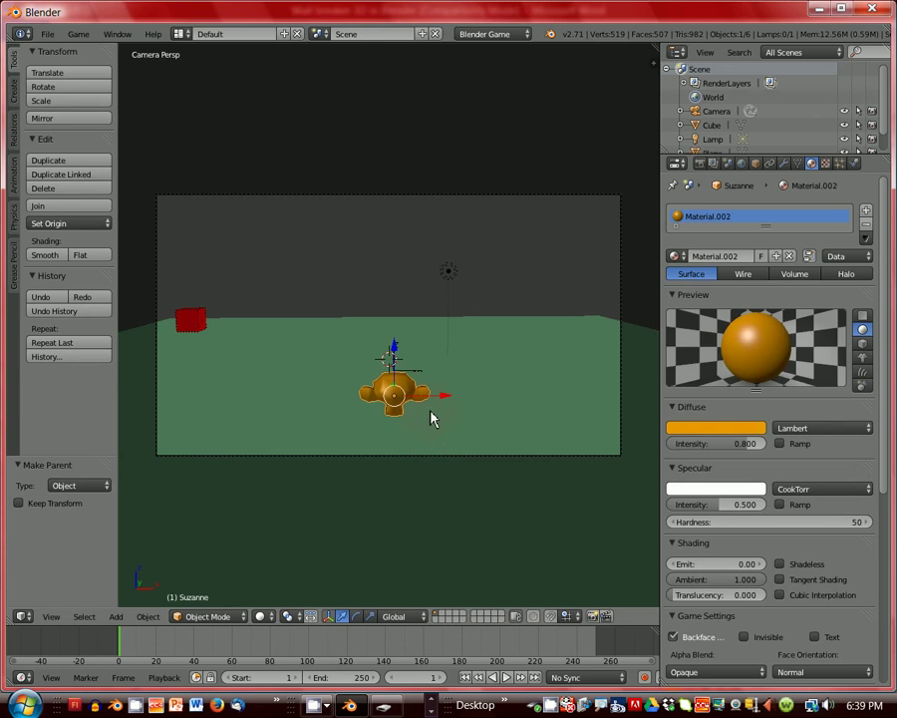
left_click_drag(443, 401, 520, 403)
left_click_drag(359, 405, 435, 416)
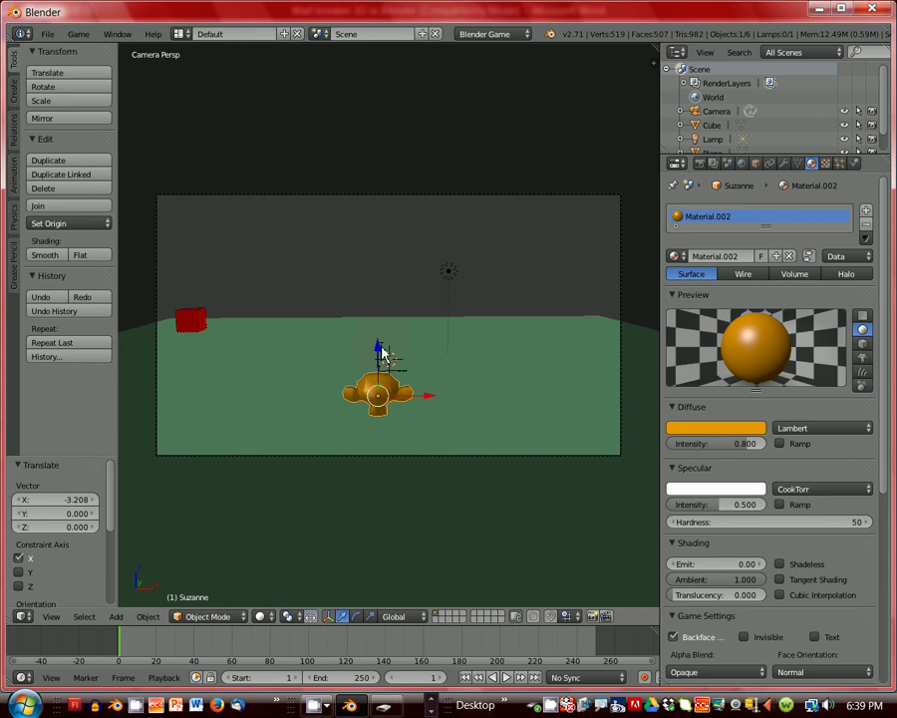
right_click(385, 354)
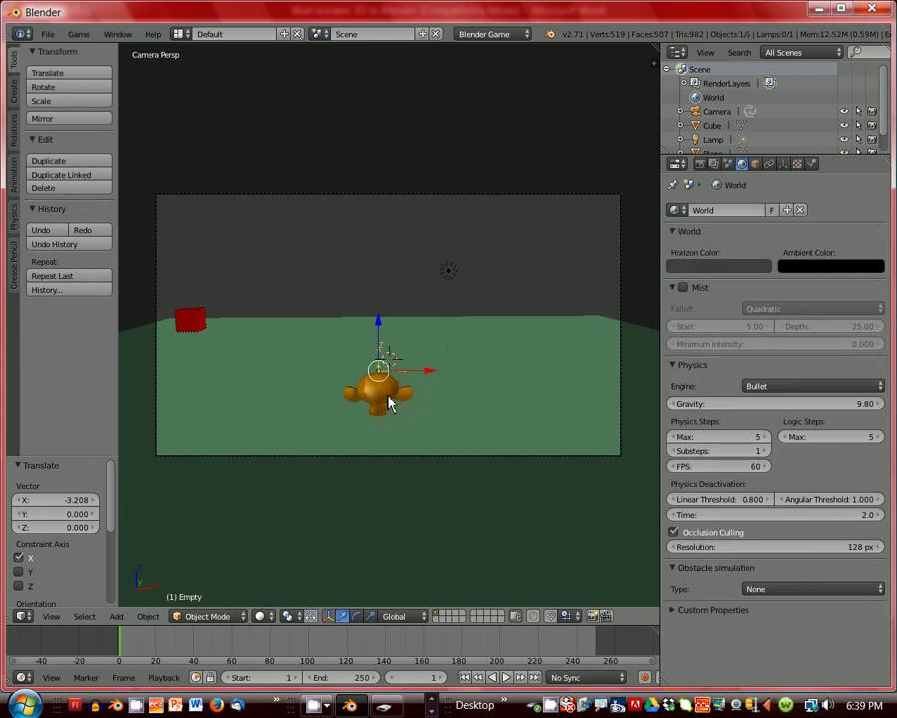
right_click(383, 402, "shift")
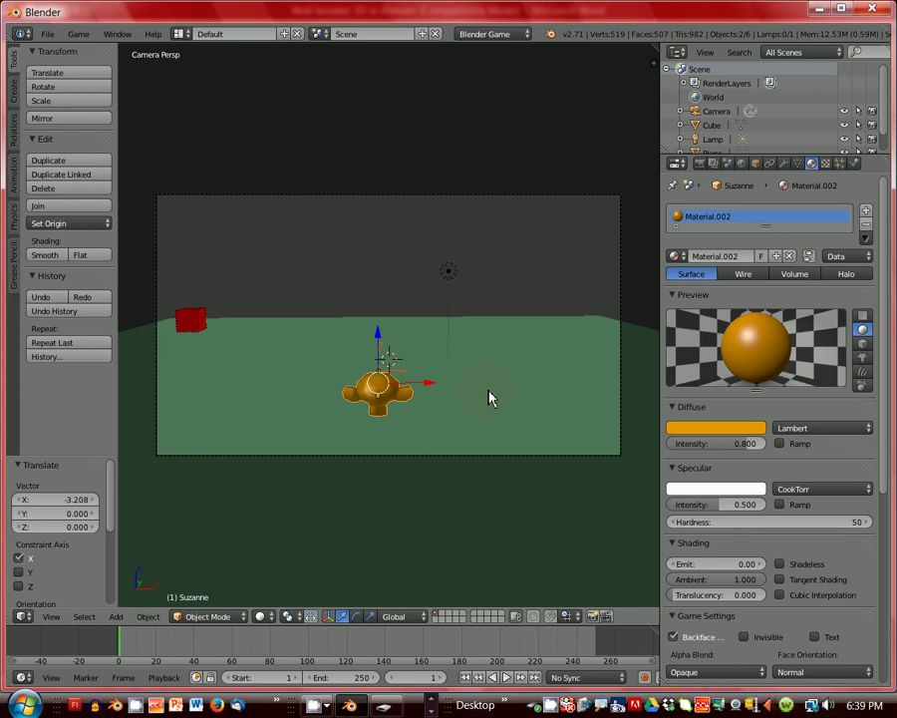
key("ctrl+p")
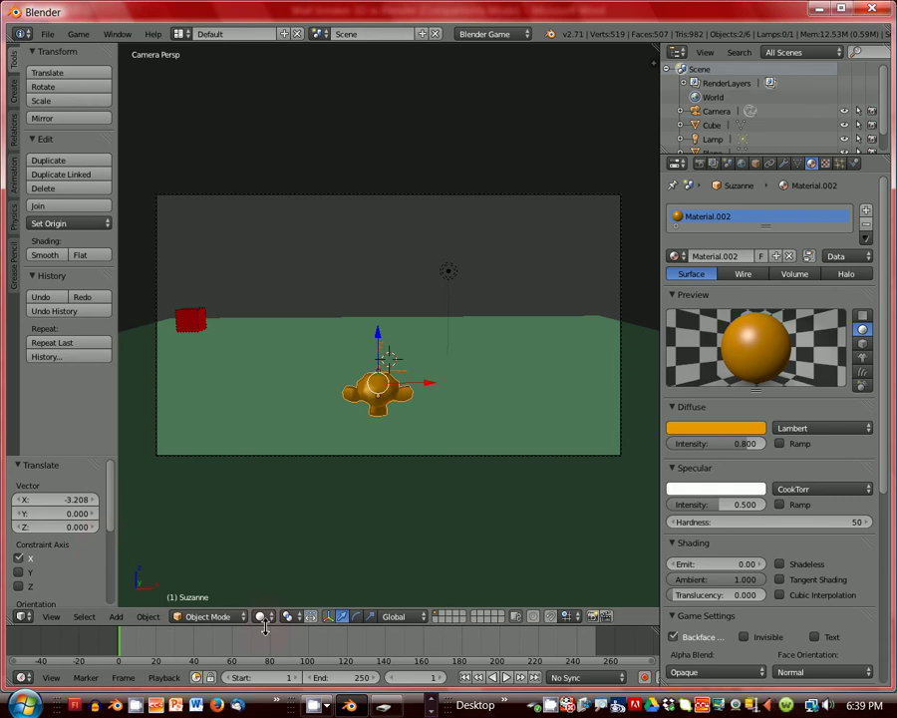
Enlarge the timeline area beneath the 3D view to roughly a quarter of the window height
left_click_drag(278, 628, 283, 521)
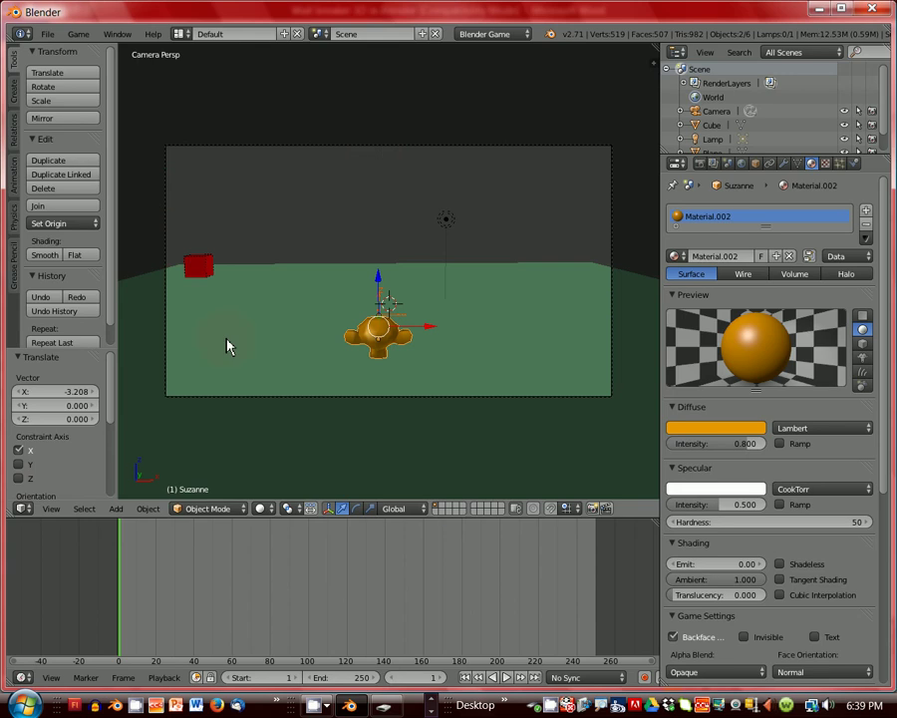
left_click(23, 509)
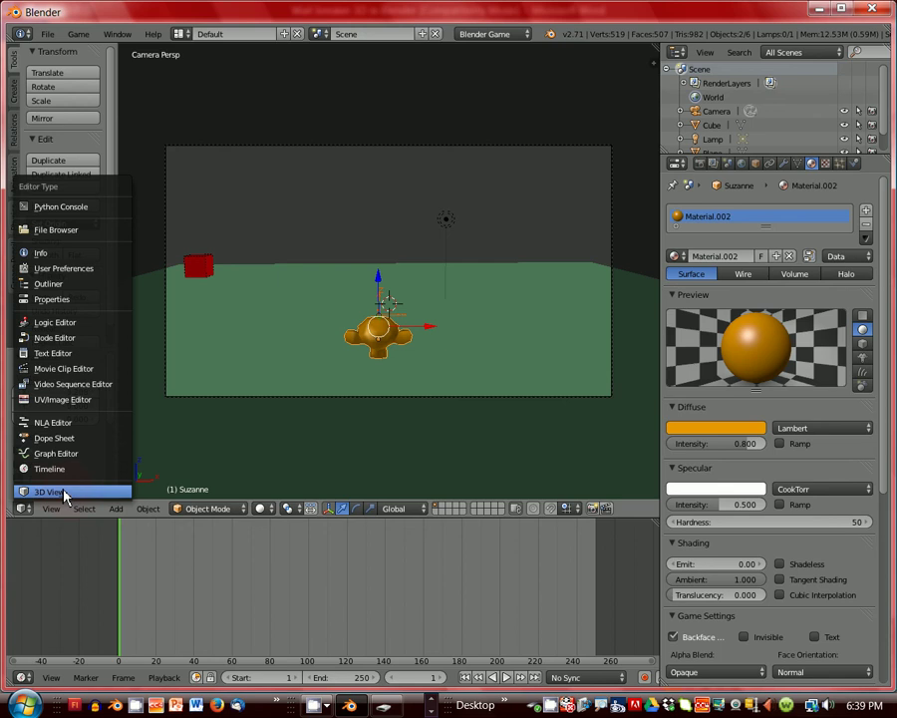
left_click(63, 399)
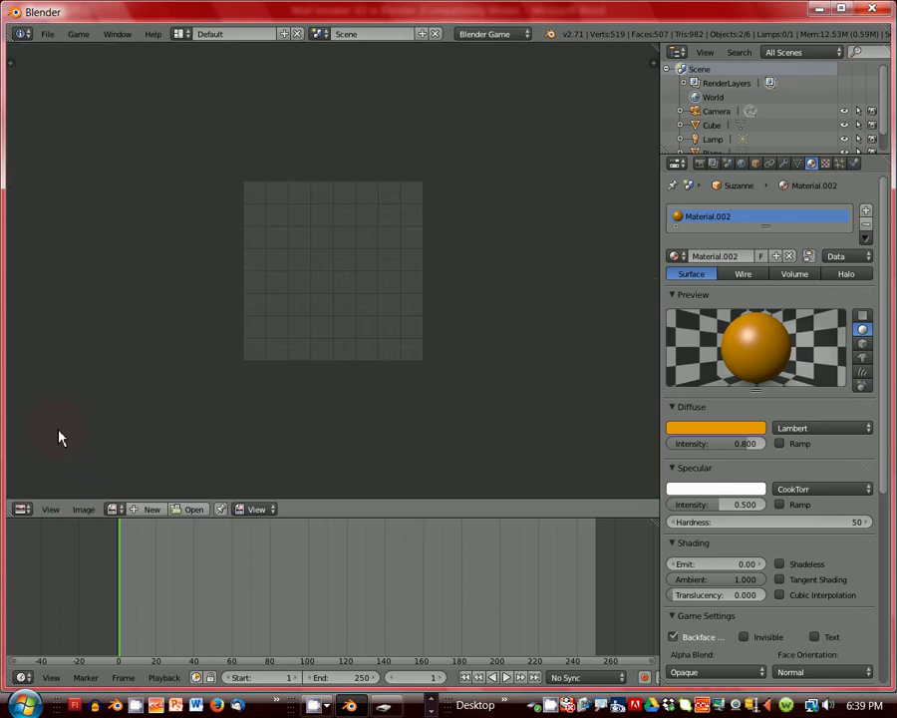
left_click(28, 511)
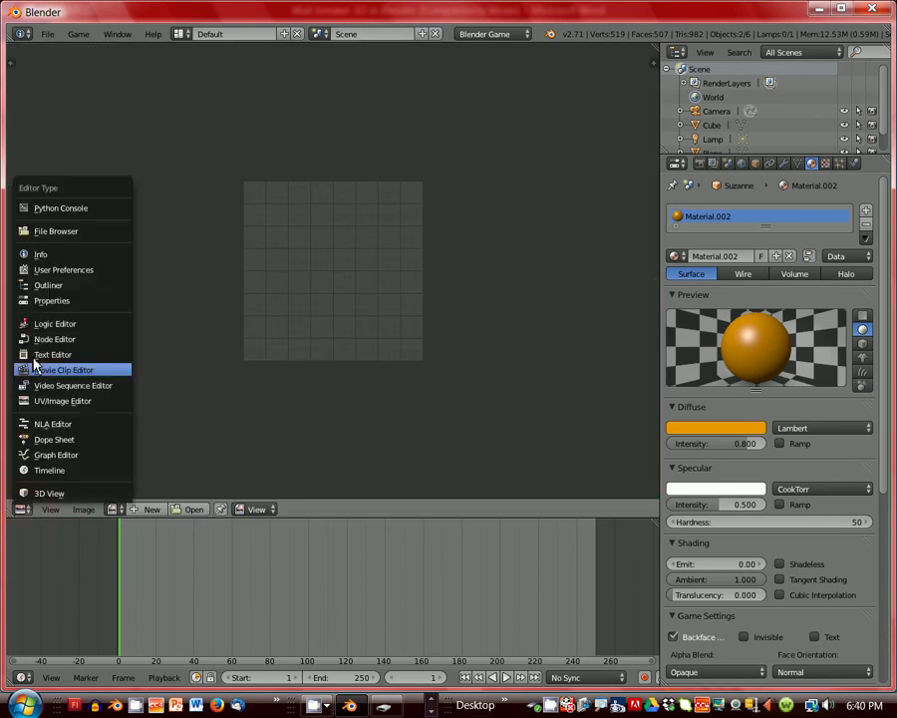
left_click(50, 323)
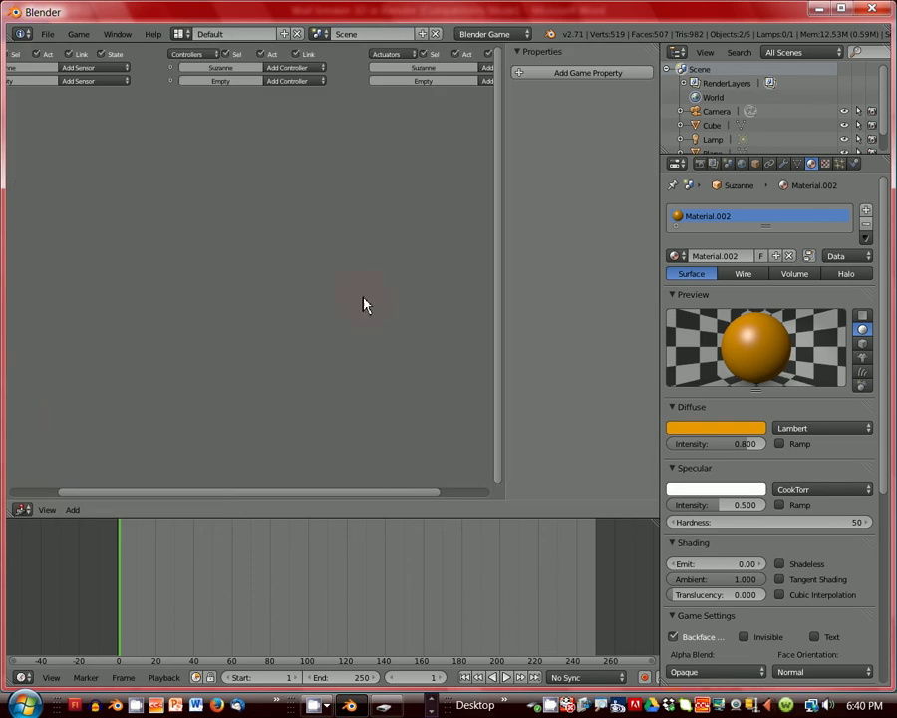
left_click(24, 510)
left_click(34, 493)
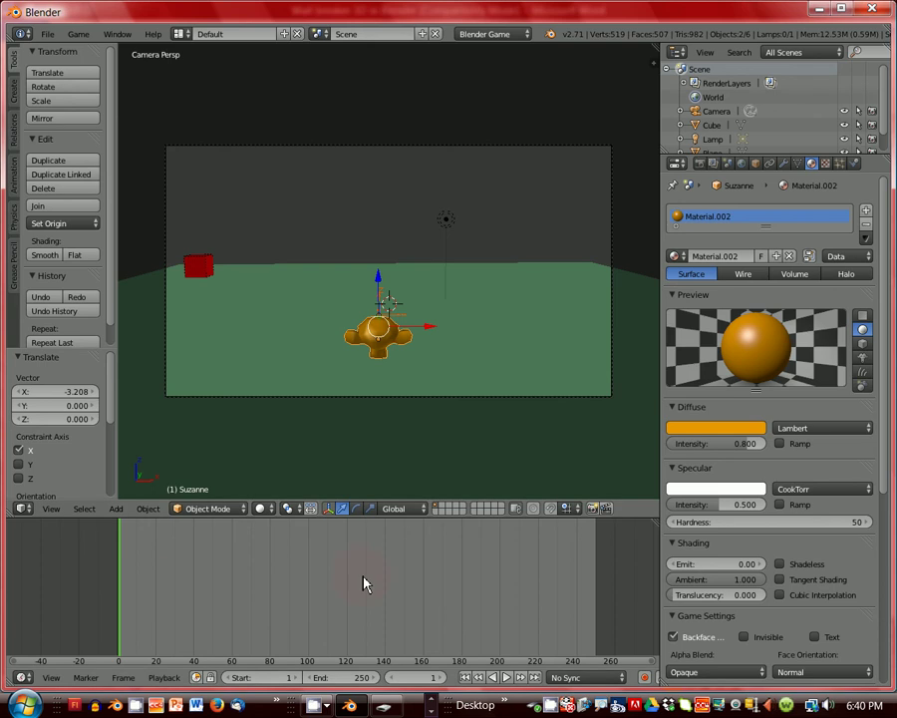
Select only the monkey head and change the timeline area into a Logic Editor
right_click(295, 376)
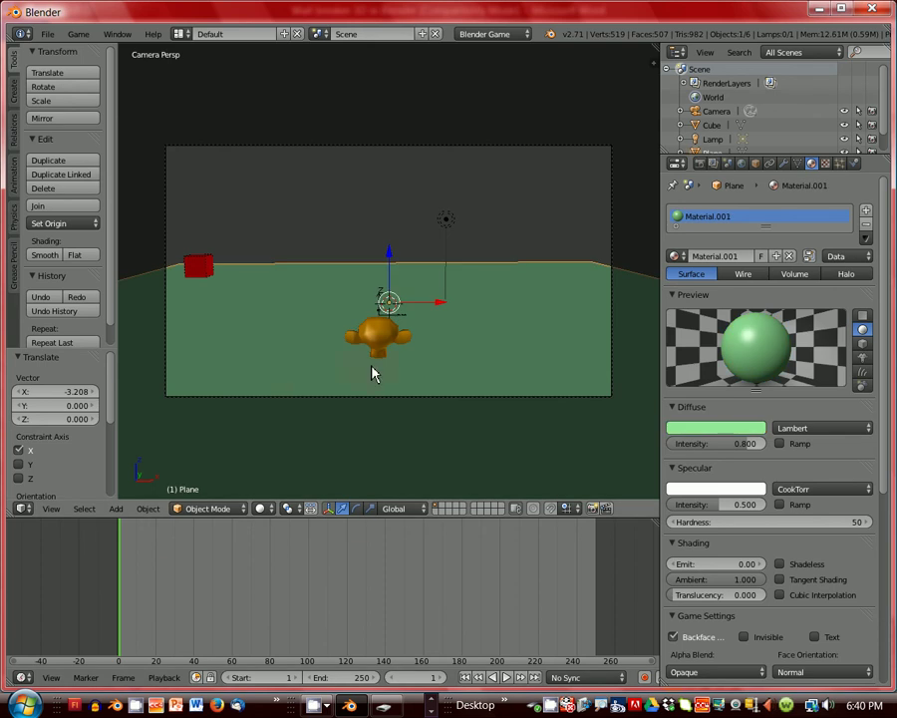
right_click(381, 342)
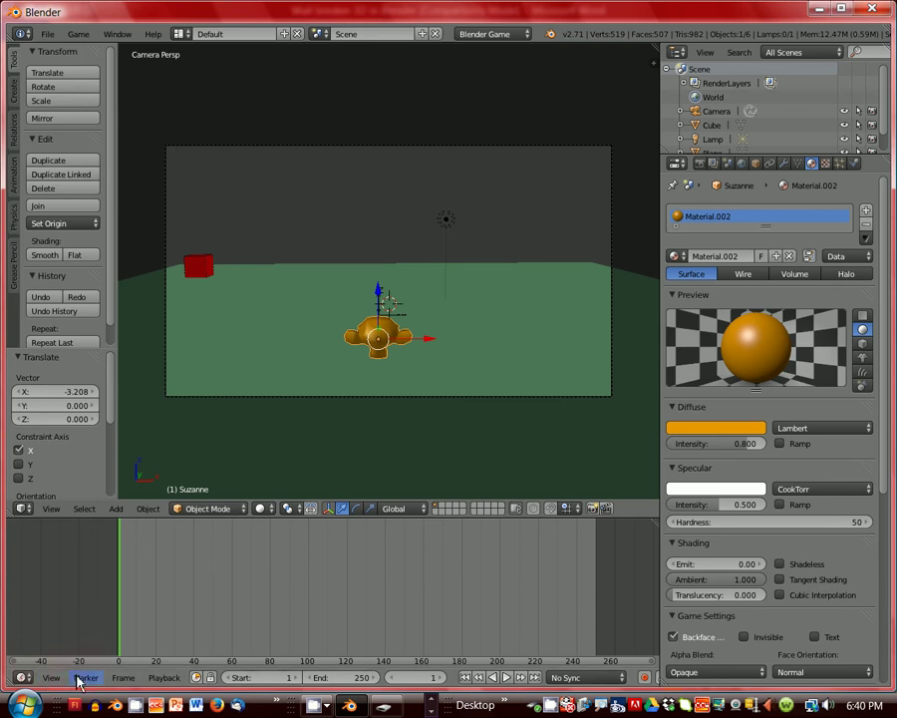
left_click_drag(80, 676, 31, 626)
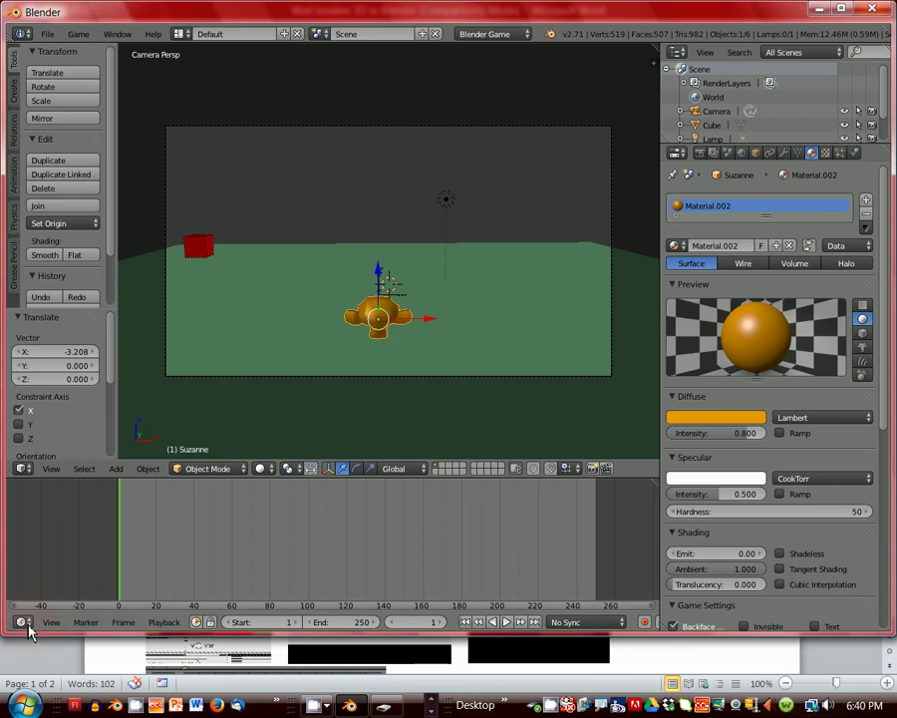
left_click(24, 622)
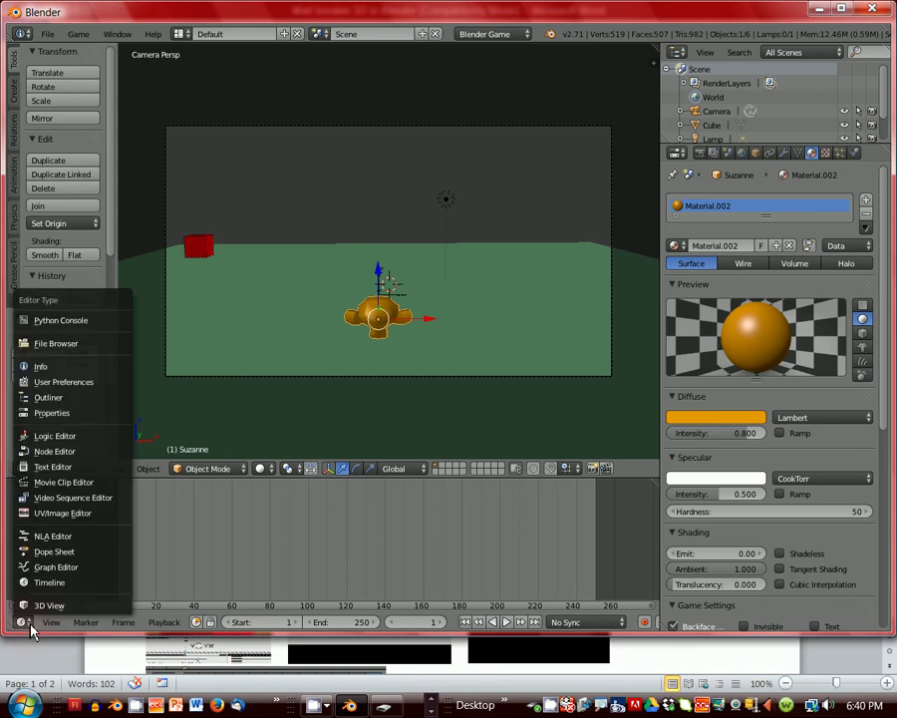
left_click(54, 436)
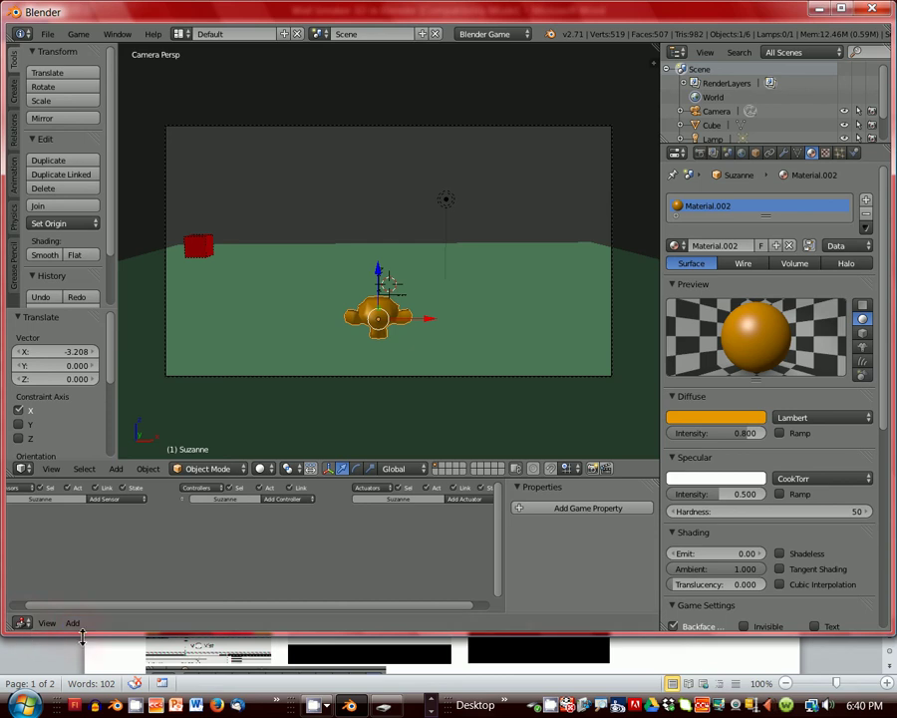
Stretch the Blender window back down to the taskbar and maximize the Logic Editor area
left_click_drag(83, 636, 160, 690)
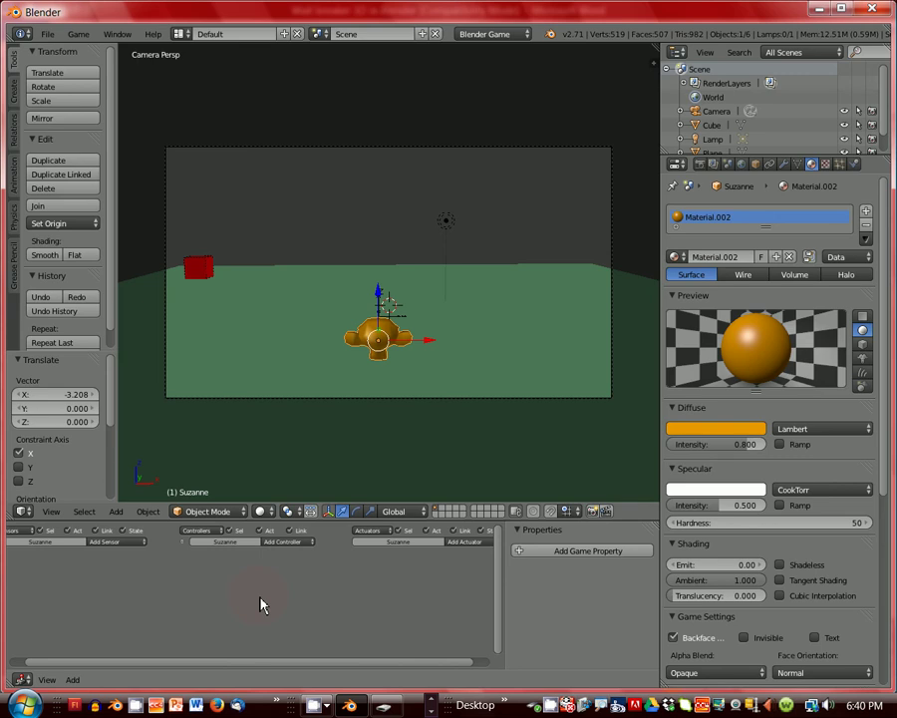
key("ctrl+Up")
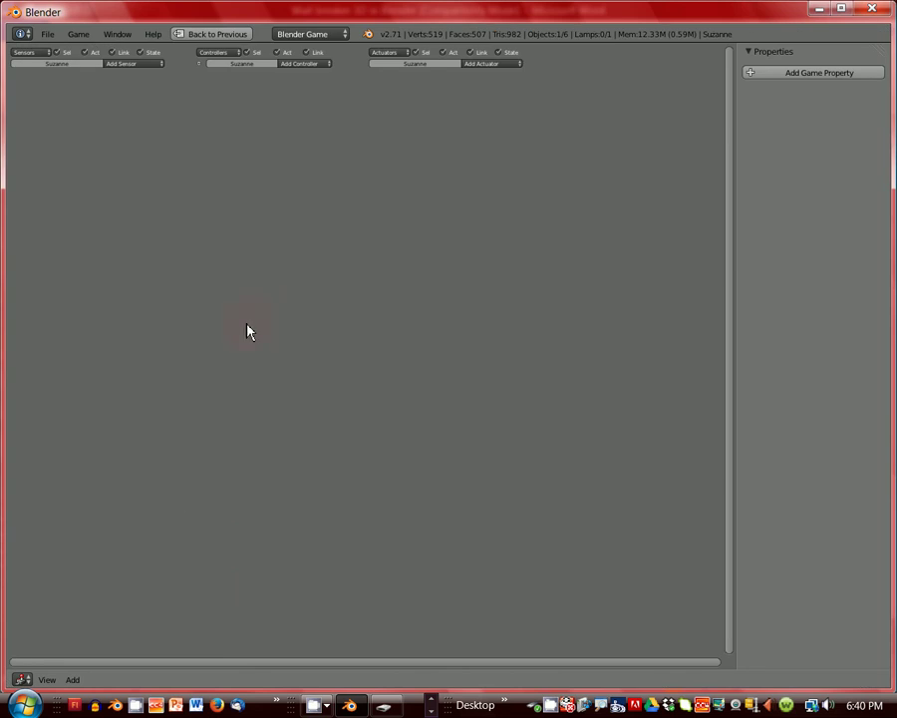
Add a Keyboard sensor named "rot left" to the monkey head and assign the Left Arrow key to it
scroll(337, 345, "up", 3)
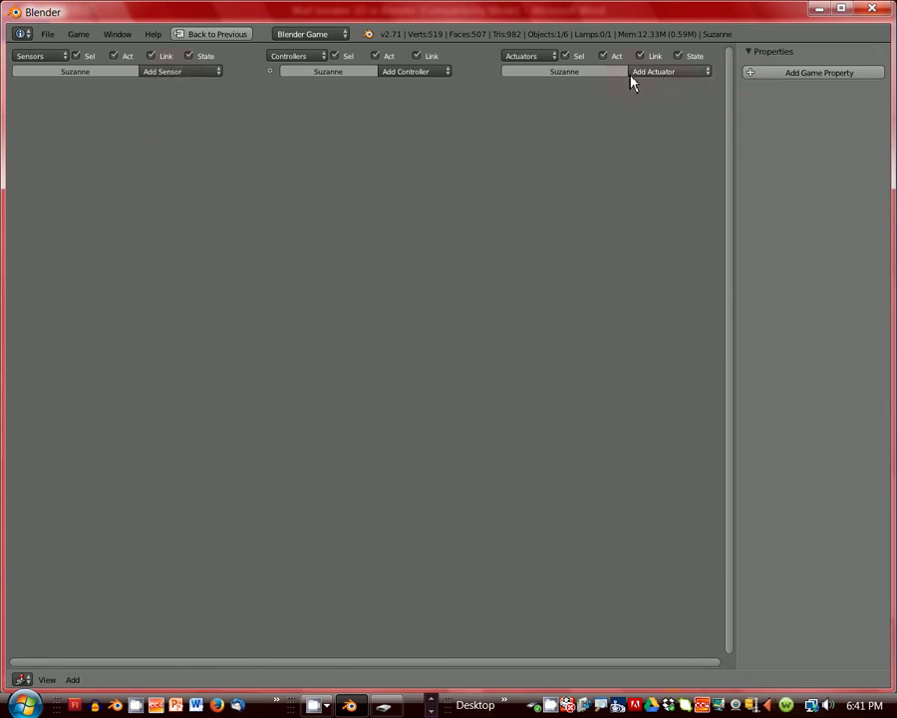
left_click(177, 74)
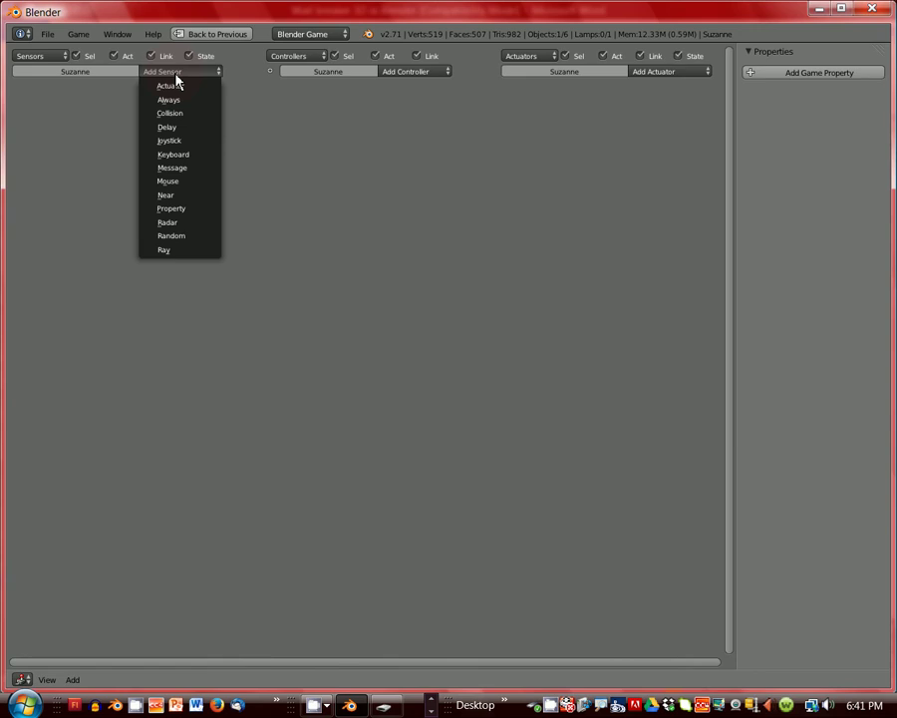
left_click(177, 157)
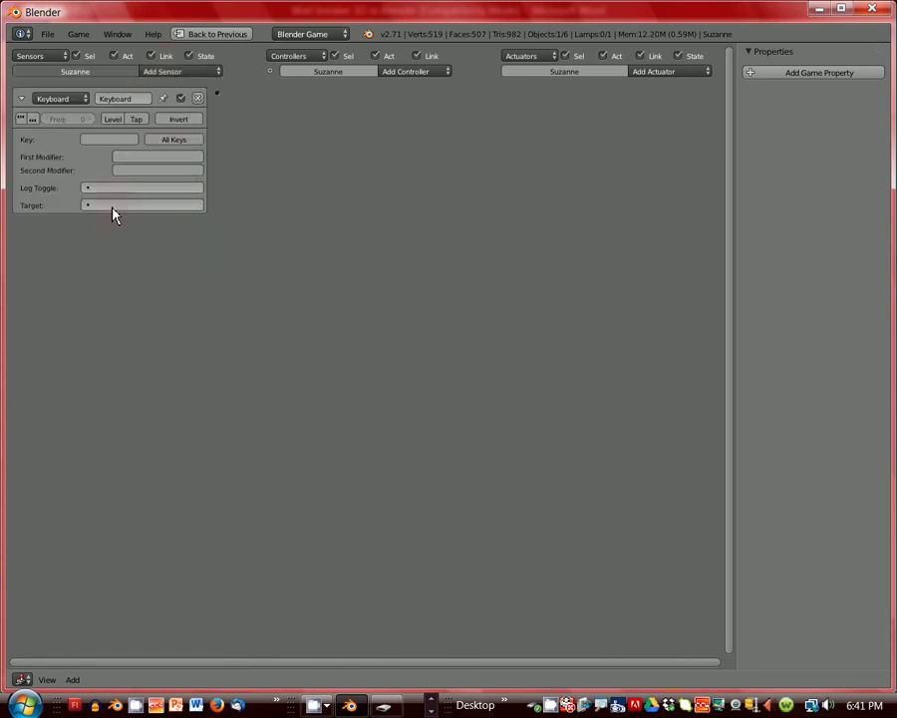
left_click(132, 99)
type("rot left")
key("Return")
left_click(113, 148)
key("Left")
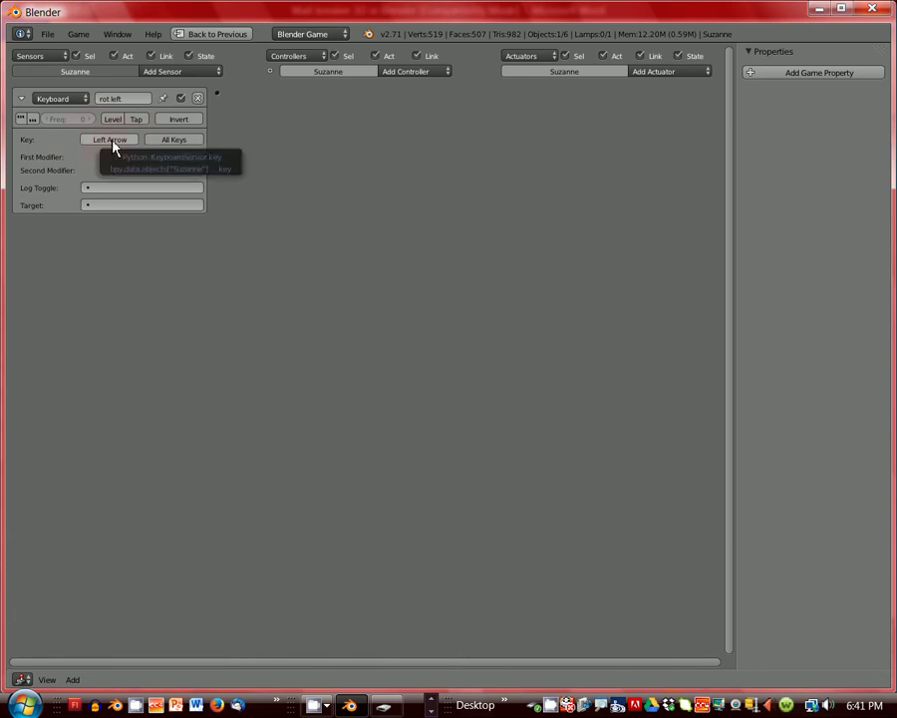
Link the rot left sensor to a new Motion actuator with its Z rotation set to 1°
left_click(678, 73)
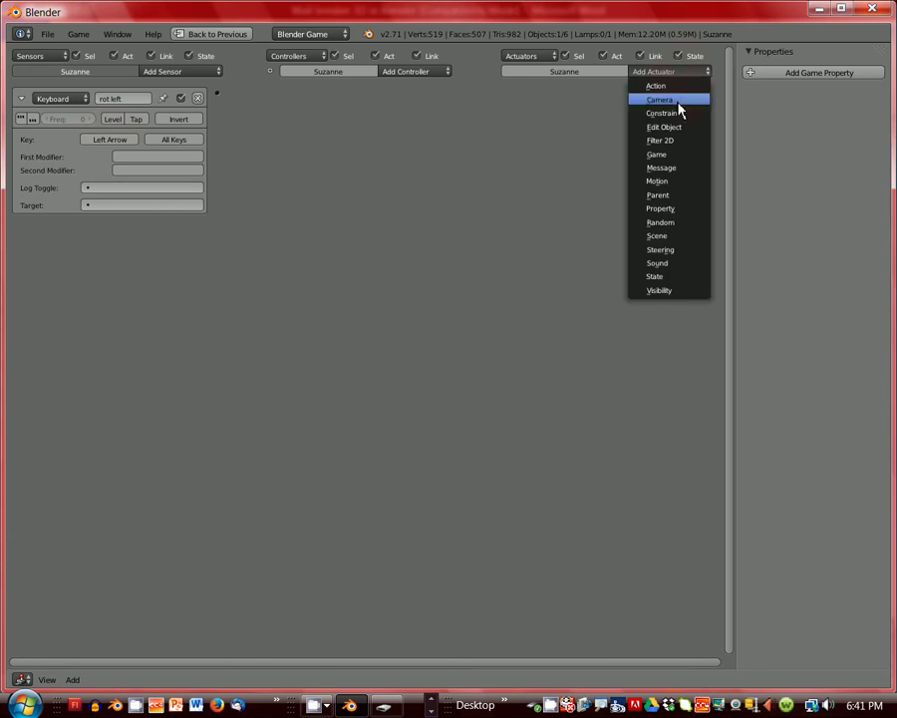
left_click(658, 181)
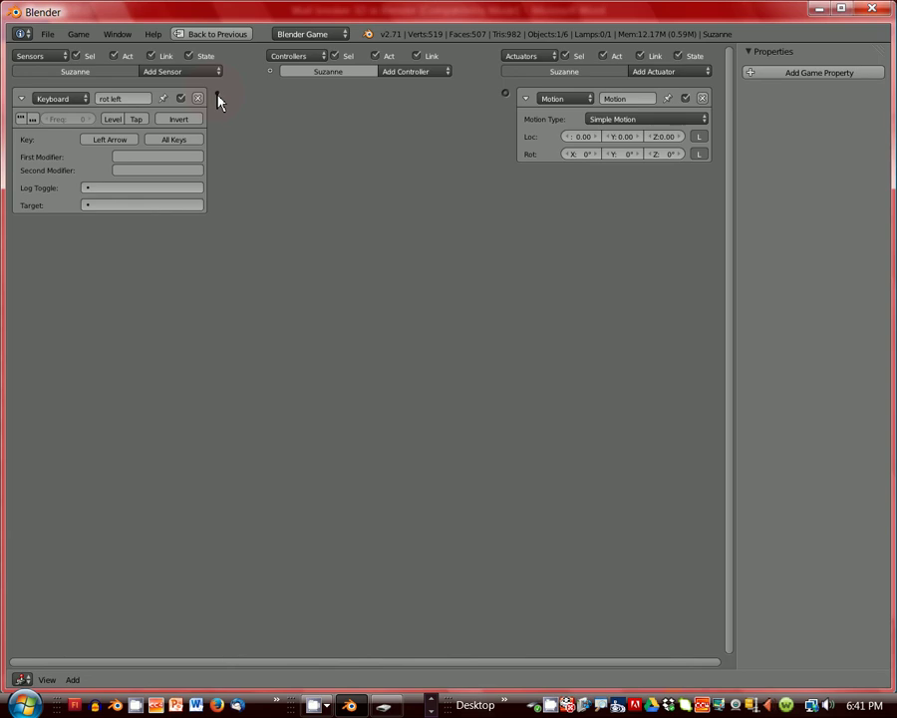
left_click_drag(217, 95, 504, 94)
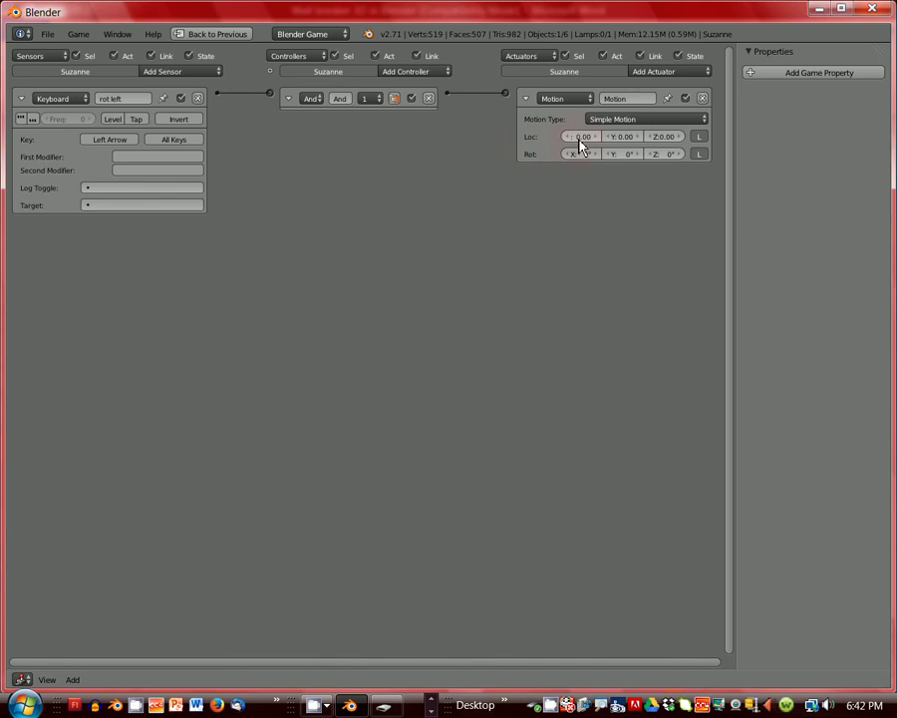
left_click(661, 157)
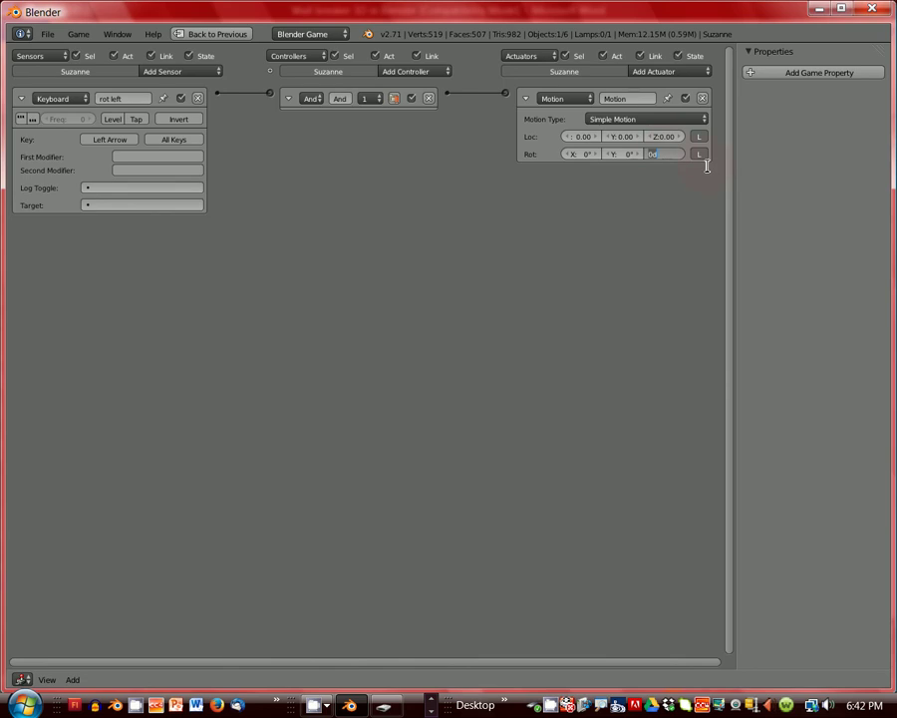
type("1")
key("Return")
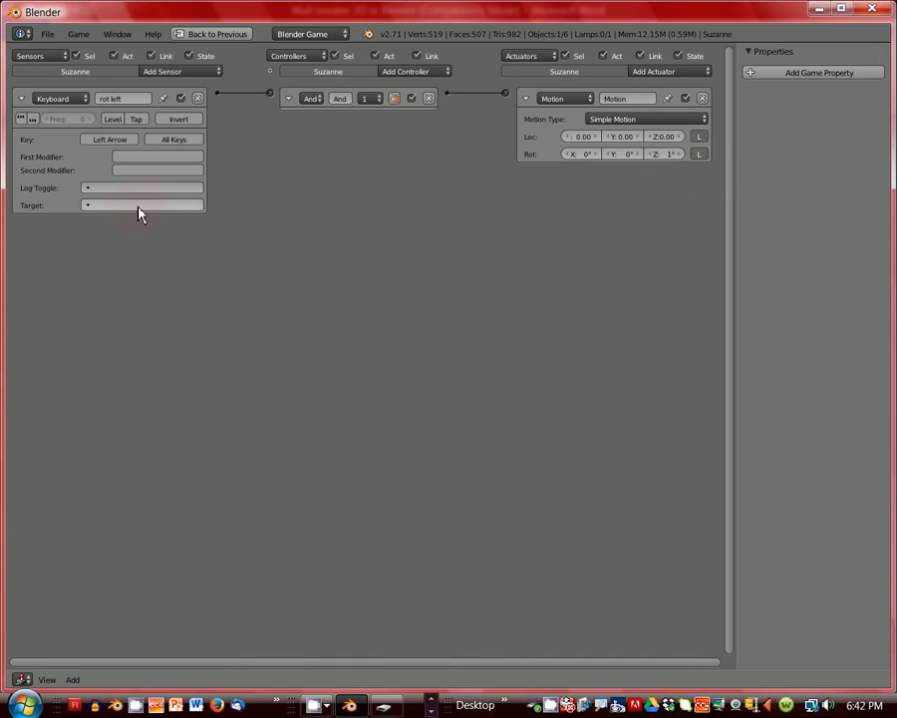
Add a second Keyboard sensor named "rot right" to the monkey head and assign the Right Arrow key to it
left_click(187, 74)
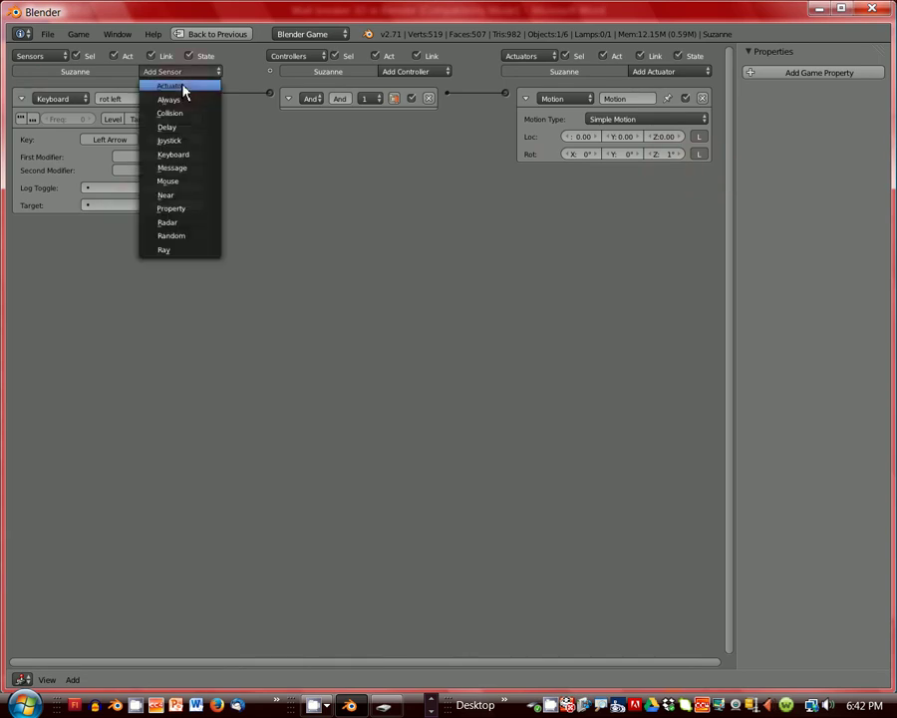
left_click(181, 154)
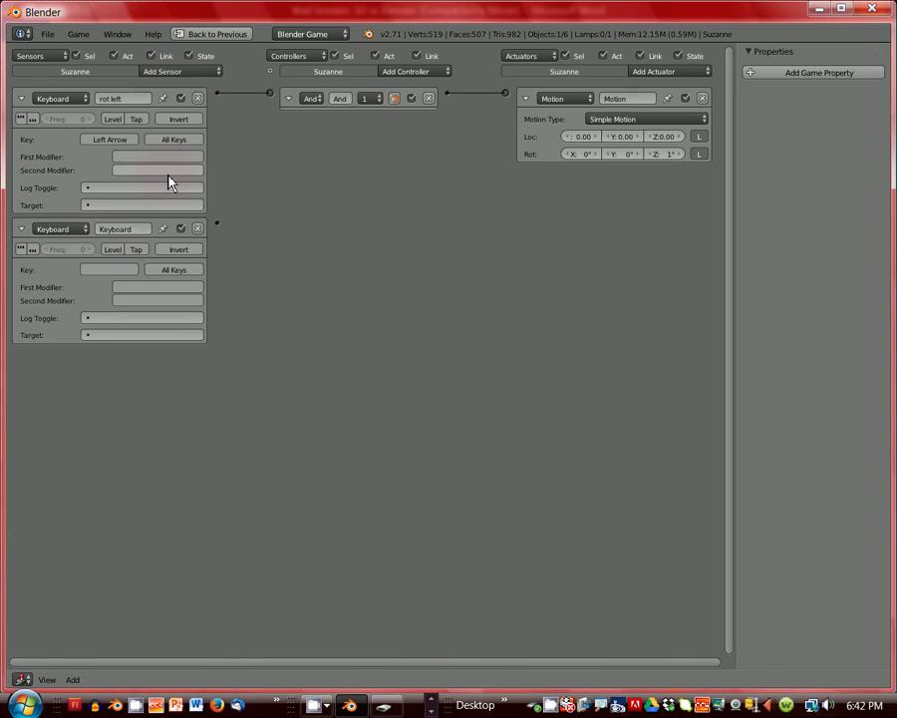
left_click(118, 231)
type("rot right")
key("Return")
key("Right")
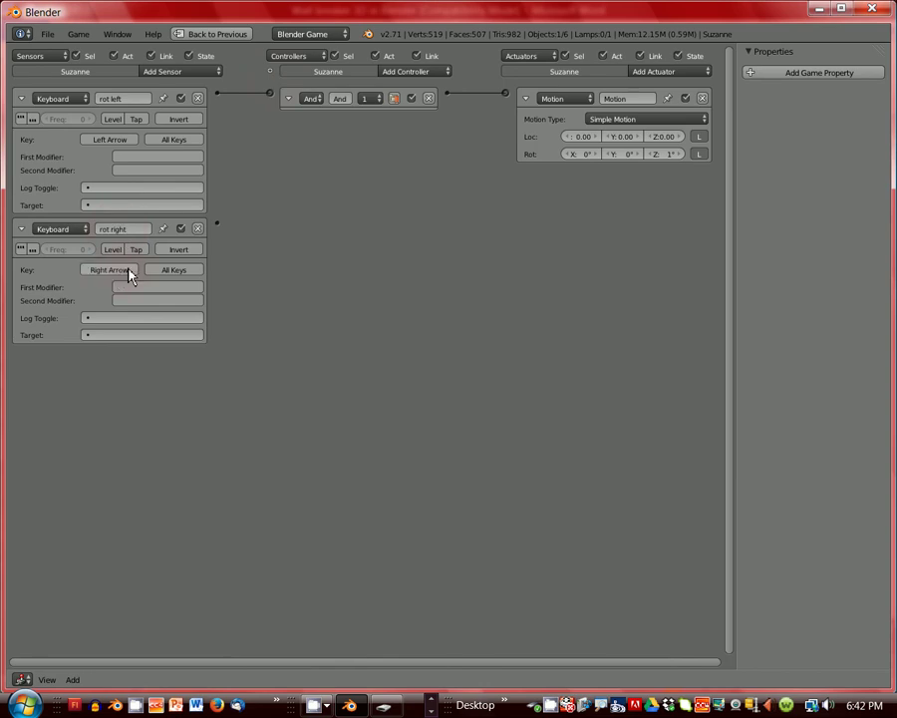
Link the rot right sensor to a second Motion actuator with its Z rotation set to -1°
left_click(661, 73)
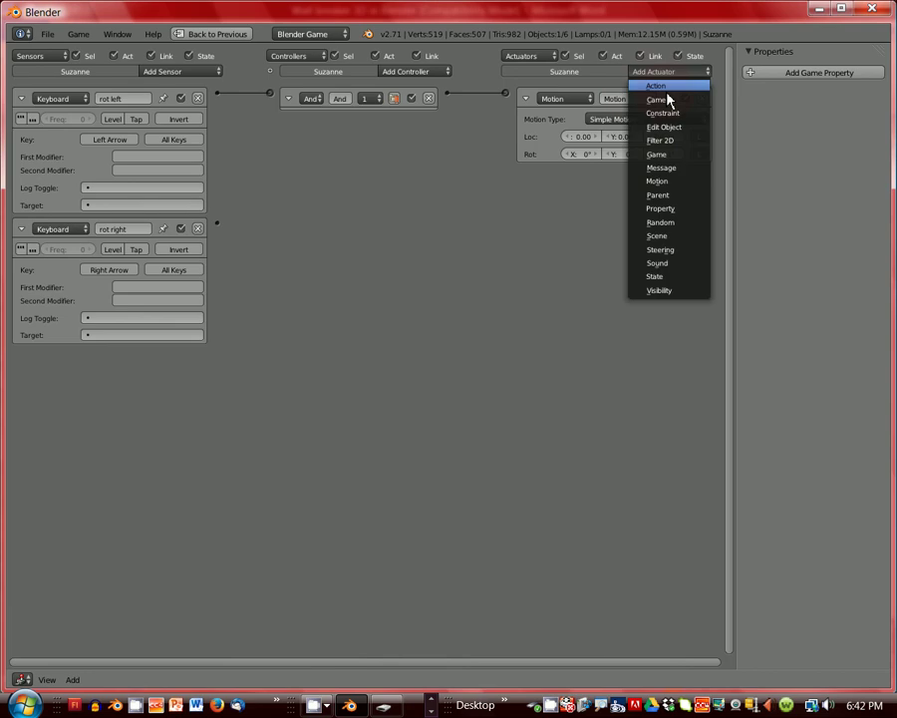
left_click(658, 181)
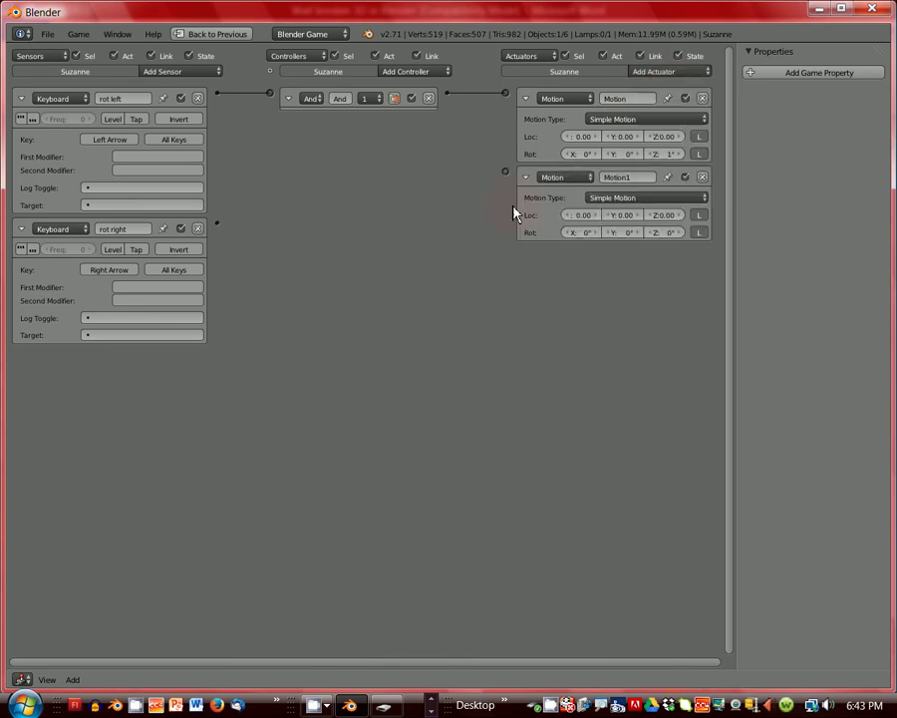
left_click_drag(220, 225, 505, 173)
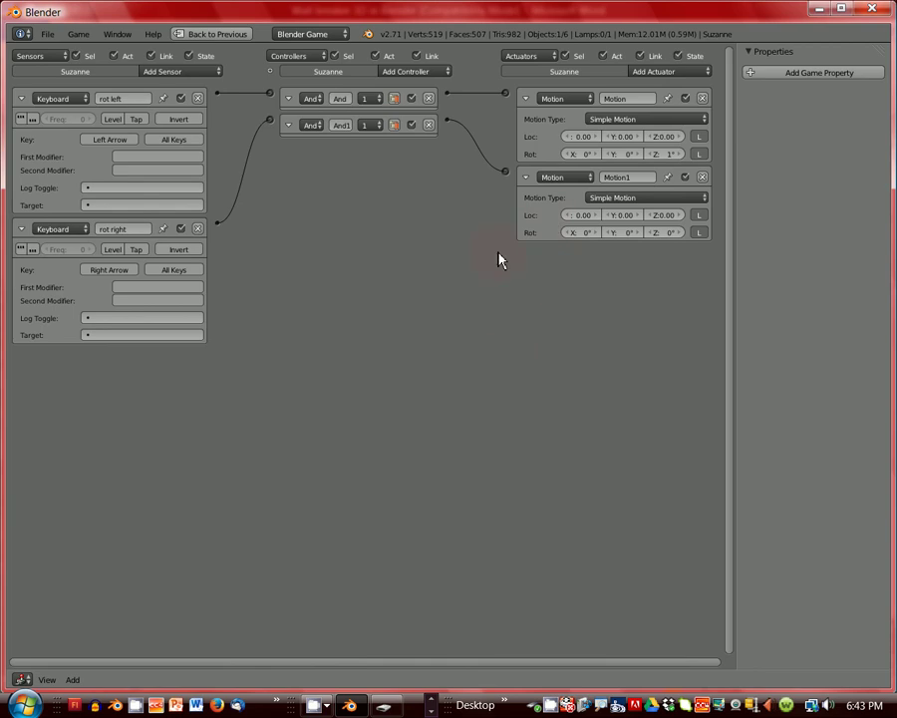
left_click(669, 233)
type("-1")
key("Return")
Collapse both Motion actuators and both Keyboard sensors, and restore the Logic Editor to its normal size in the multi-area layout
left_click(526, 98)
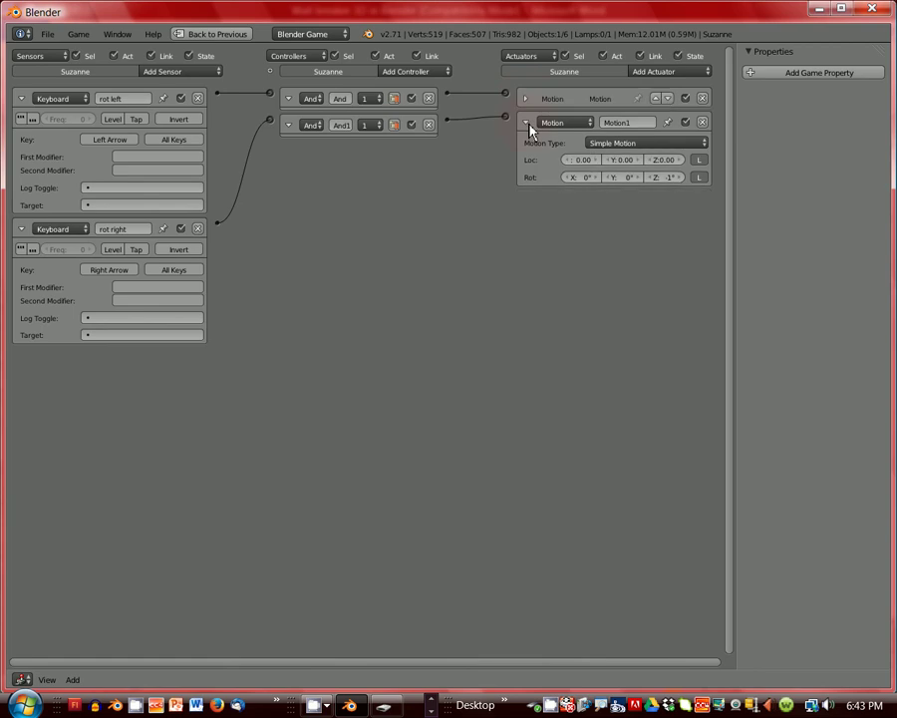
left_click(526, 123)
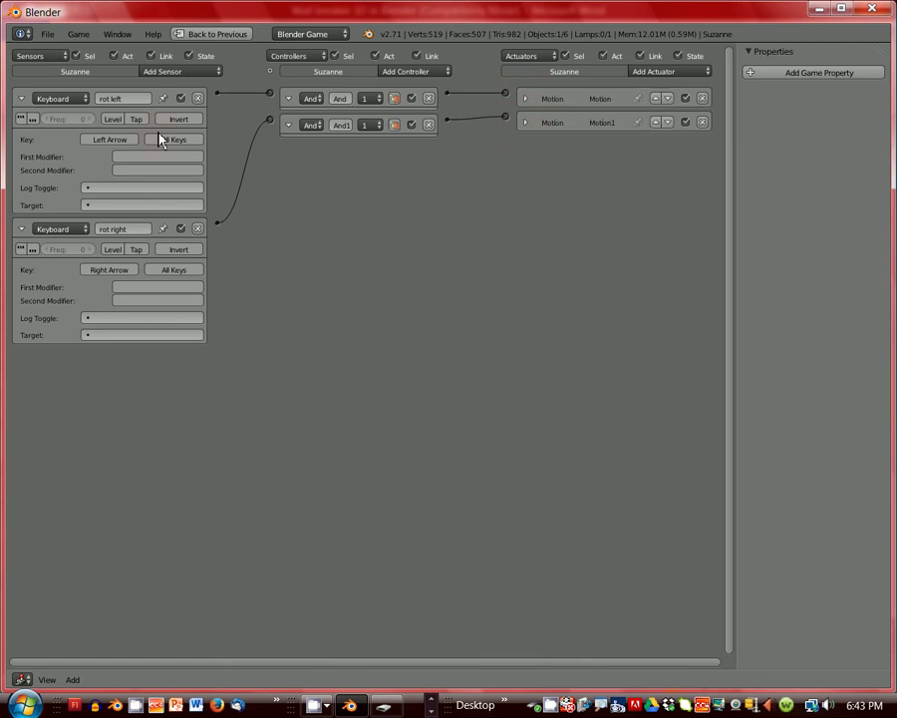
left_click(22, 100)
left_click(22, 123)
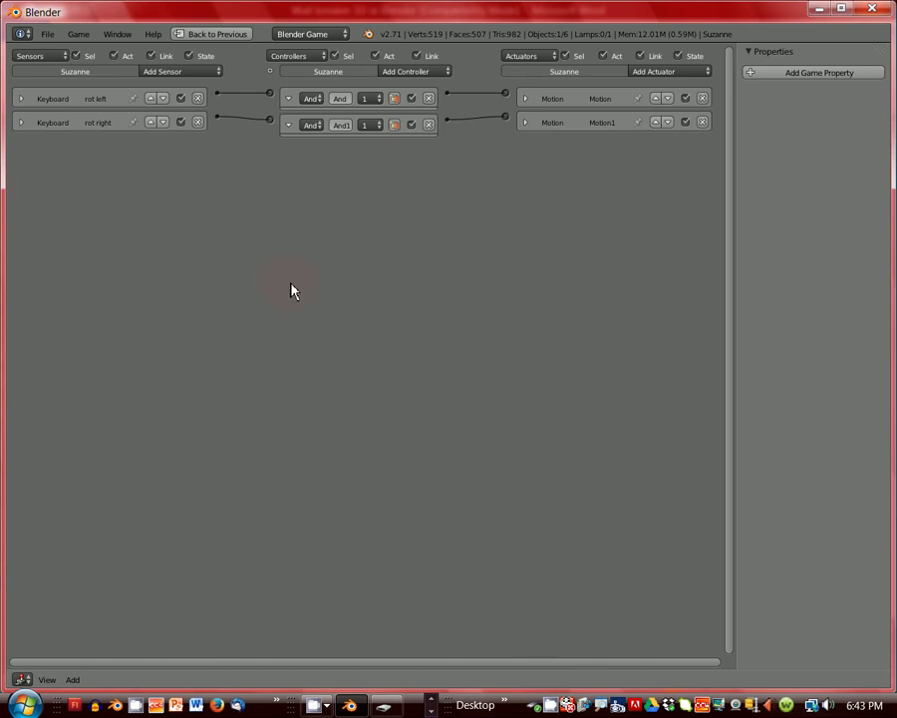
key("ctrl+Up")
Run the game from the camera view to check the scene, and stop it again
scroll(413, 290, "up", 4)
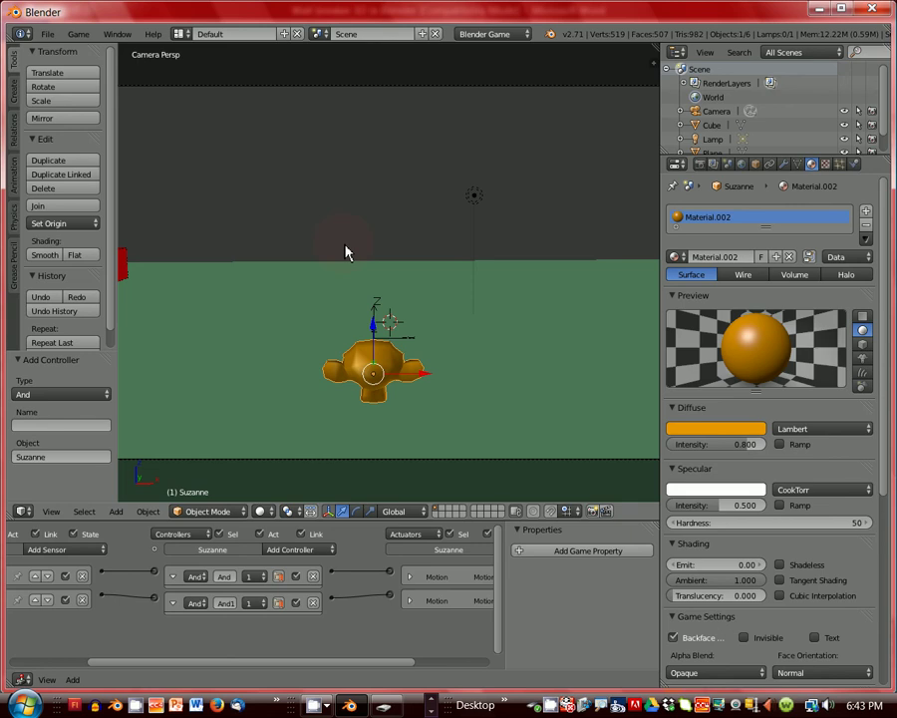
key("p")
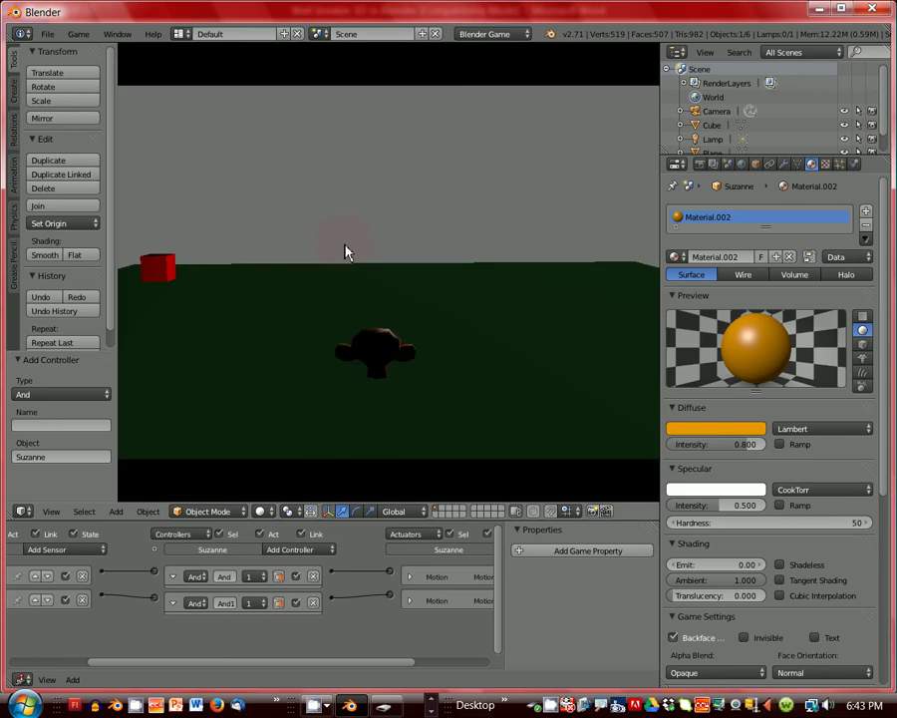
key("Escape")
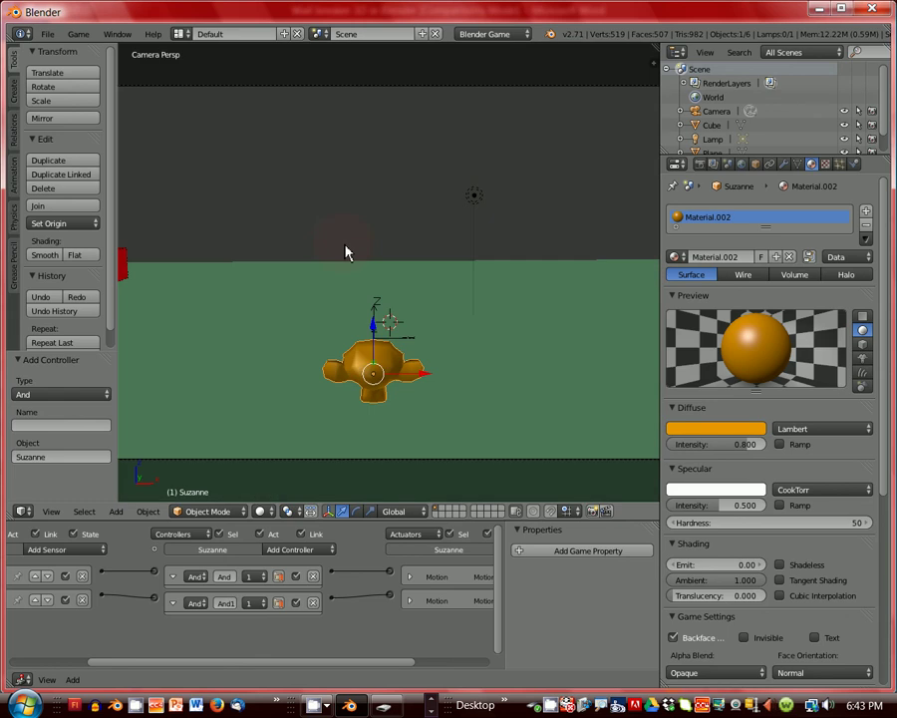
Change the scene's lamp to a Sun lamp and test-run the game with the new lighting
right_click(474, 197)
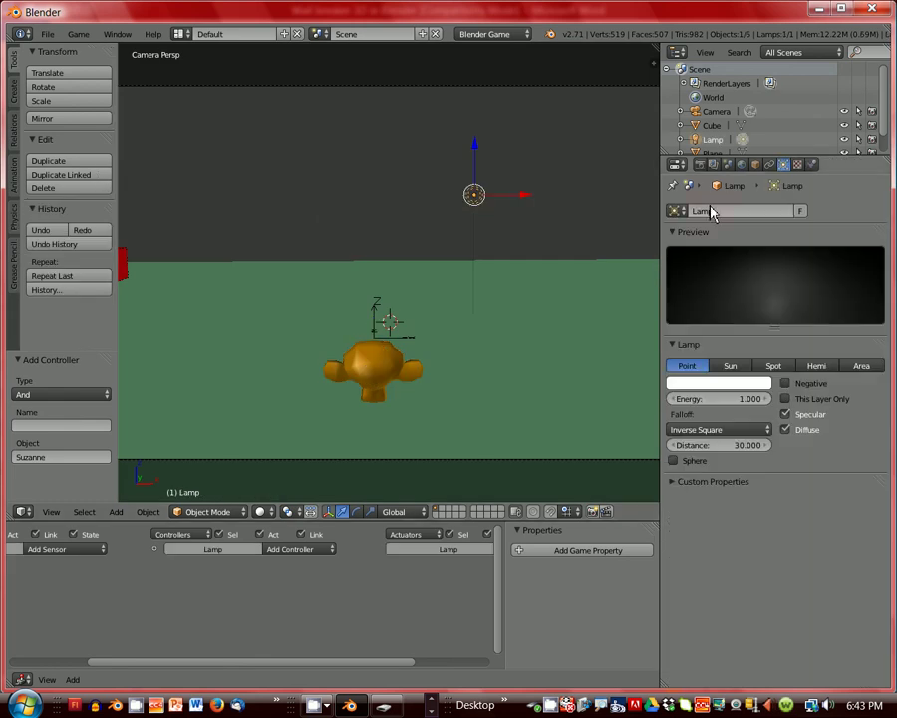
left_click(733, 366)
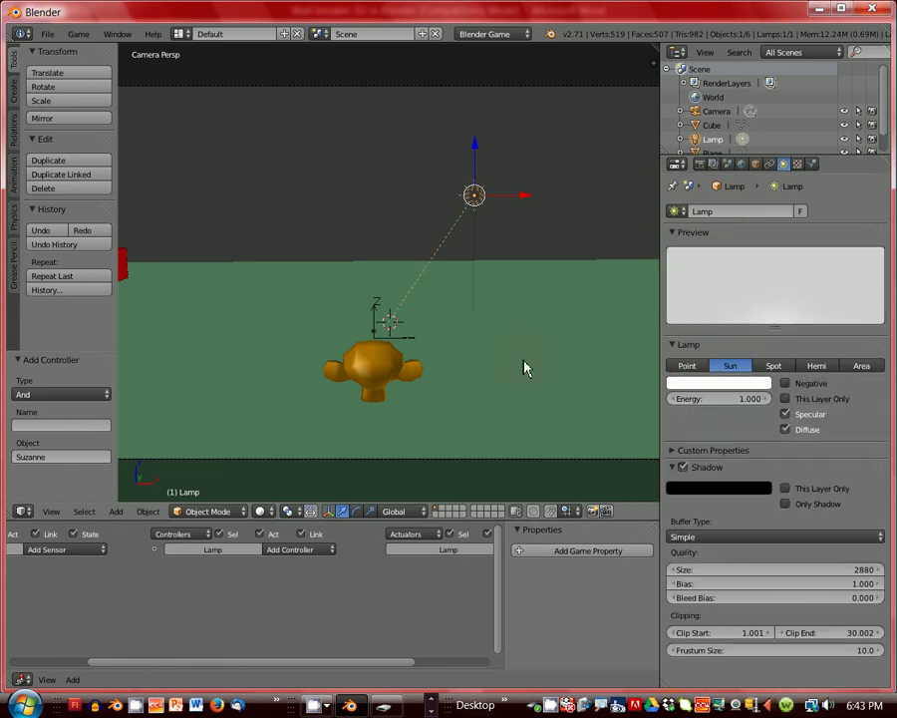
key("p")
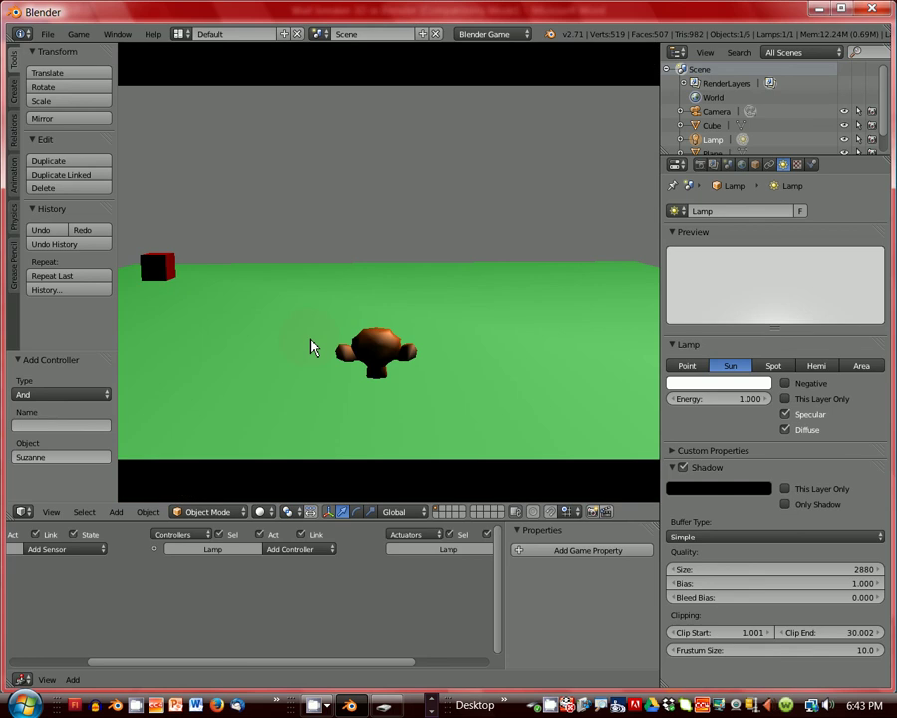
key("Escape")
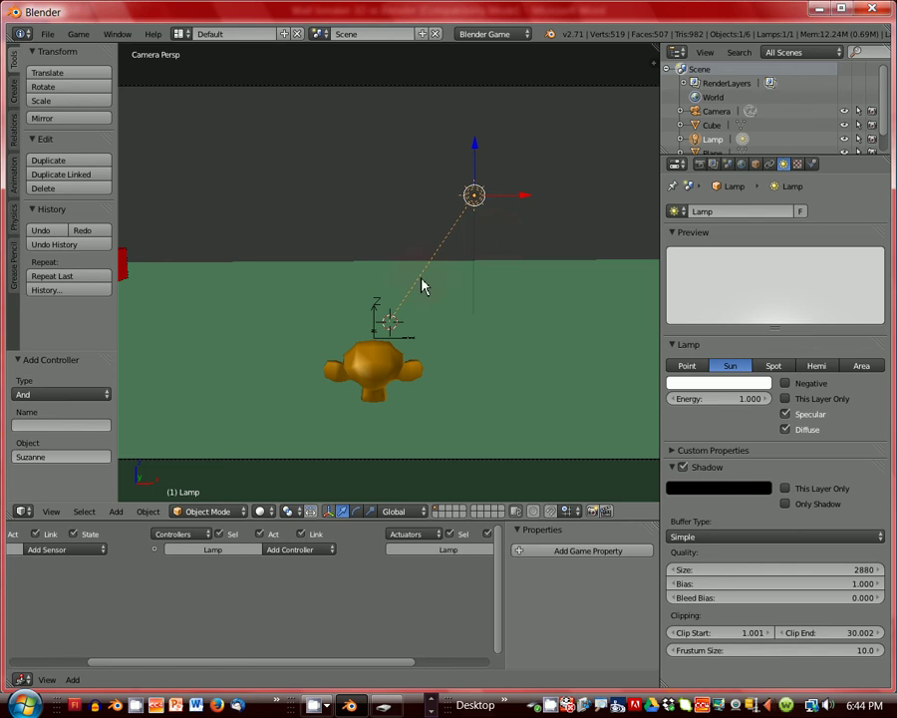
Select the empty above the monkey head, switch the 3D view to an unused layer and add a torus mesh there
right_click(379, 319)
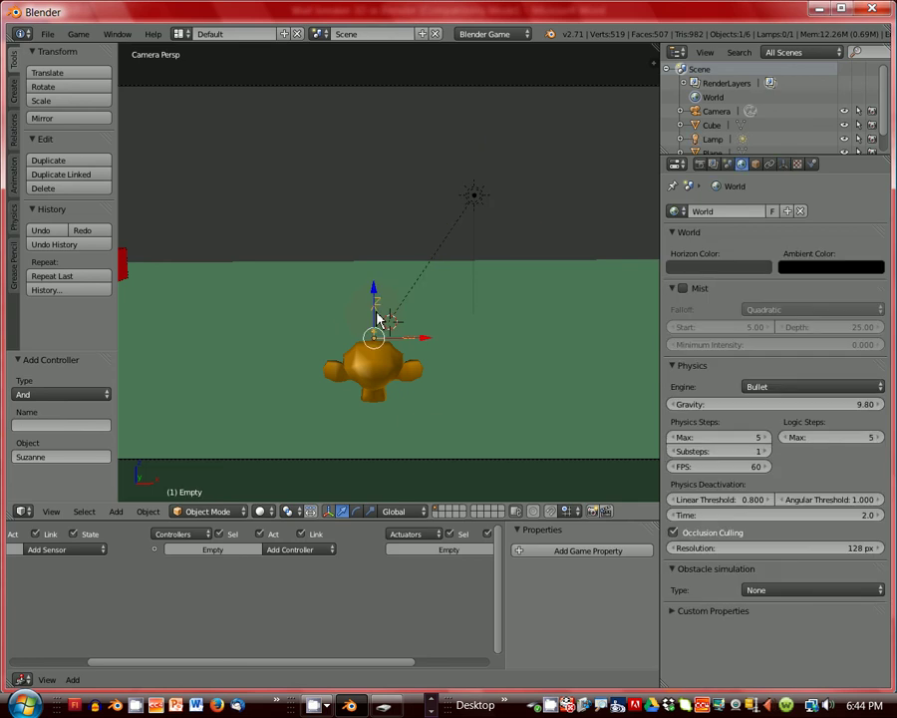
left_click(444, 516)
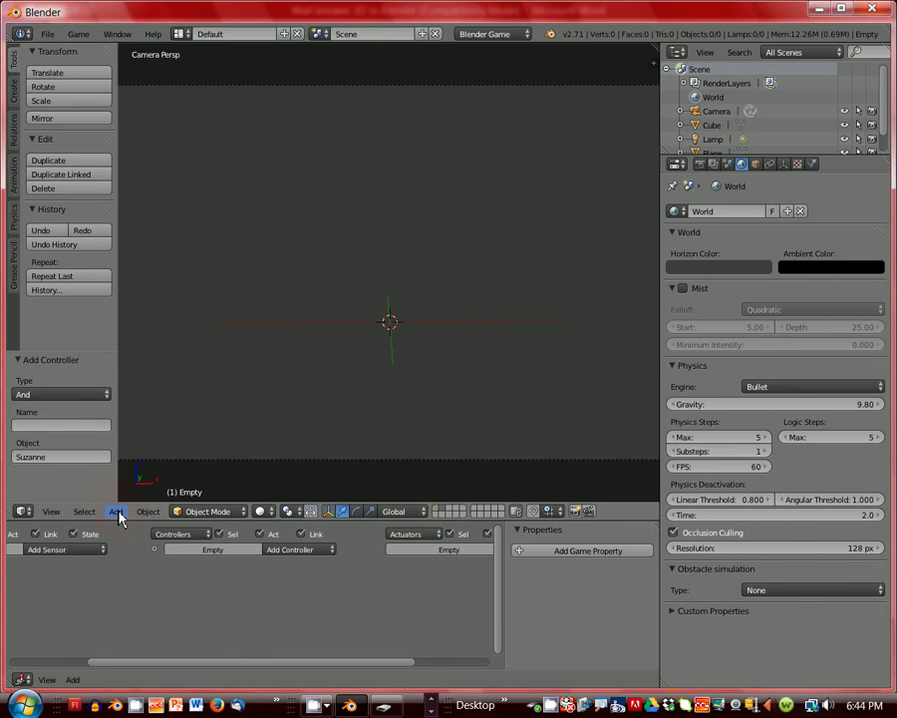
left_click(116, 511)
mouse_move(132, 496)
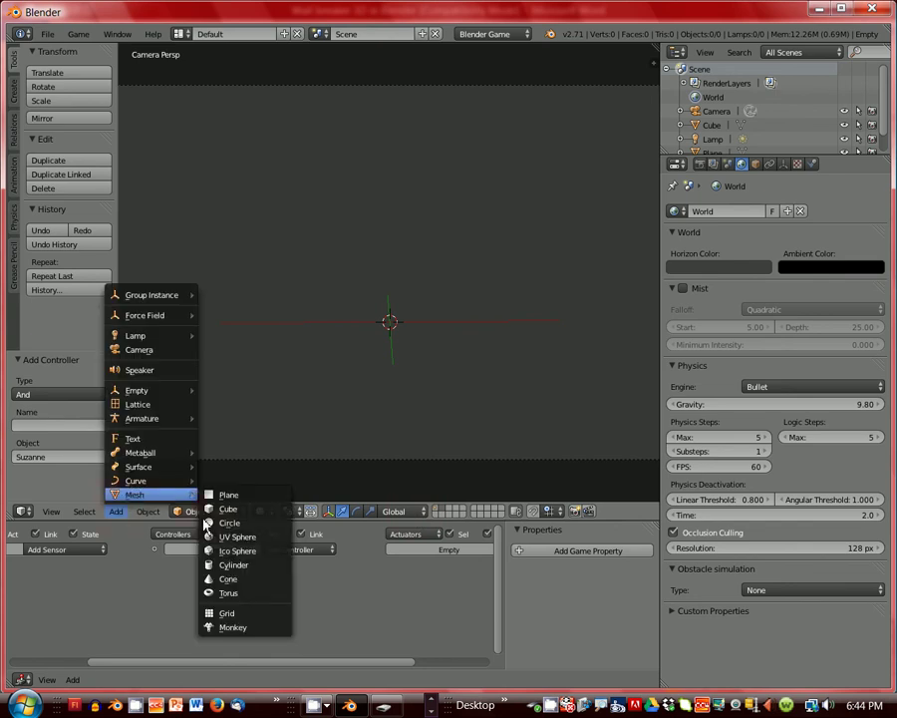
left_click(232, 594)
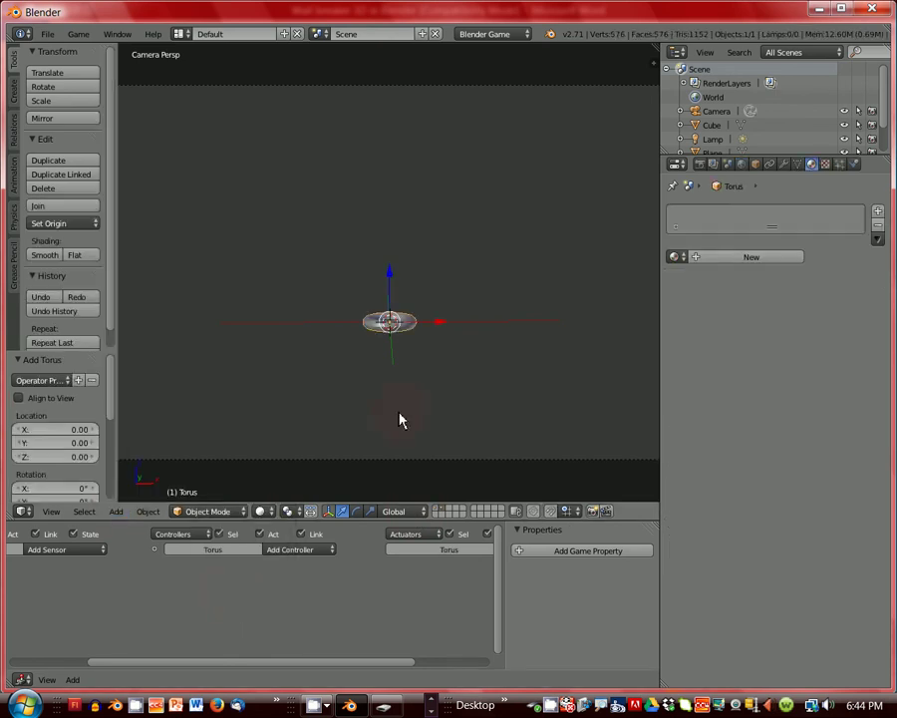
Leave the camera view, scale the torus uniformly to about 0.422 and apply its scale
key("KP_0")
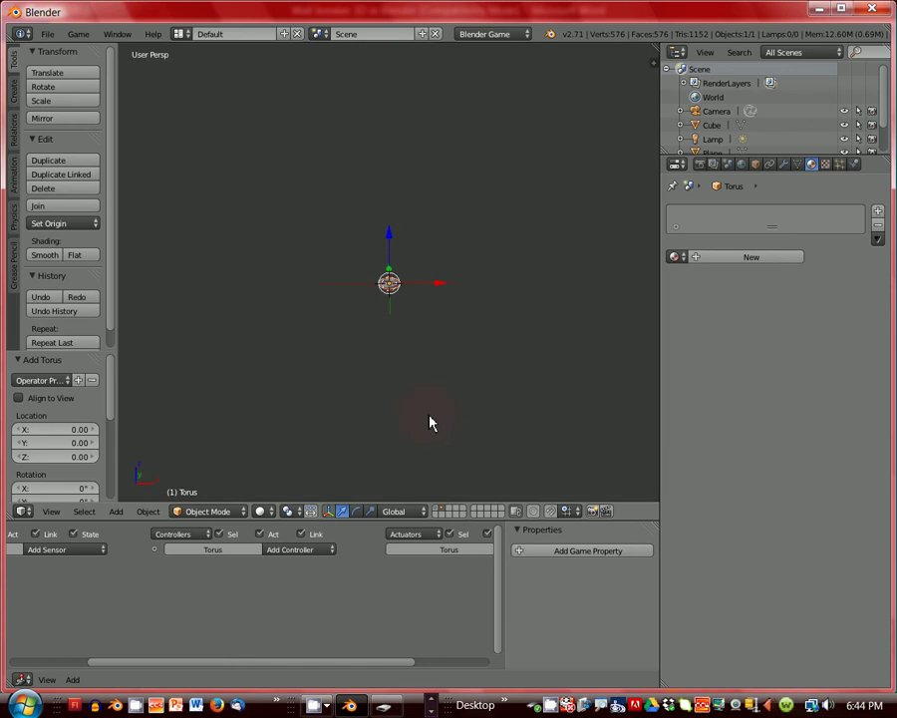
middle_click_drag(430, 423, 420, 408)
scroll(420, 408, "up", 6)
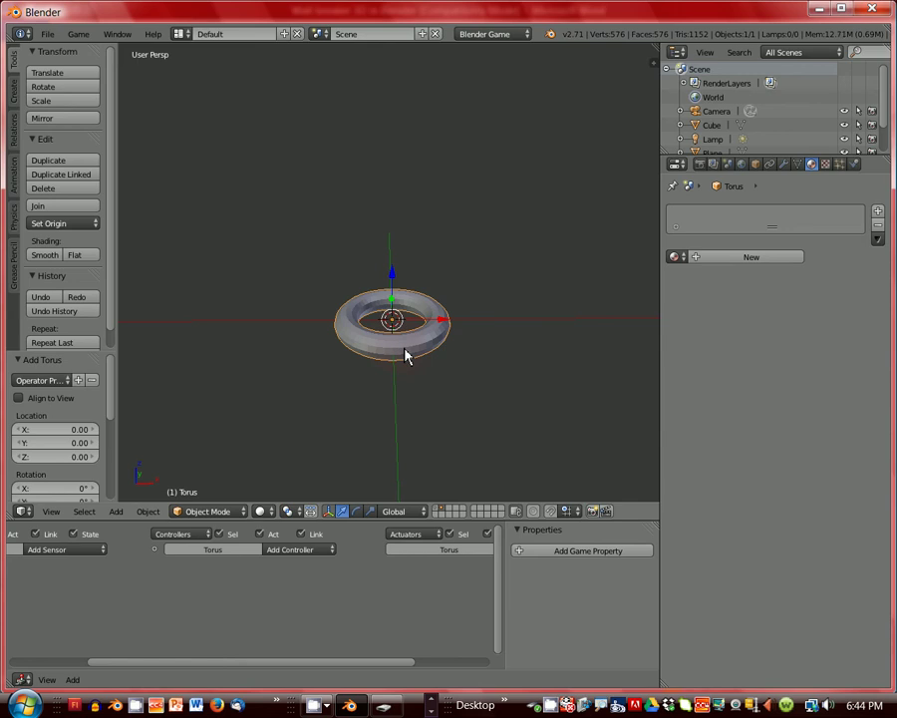
key("s")
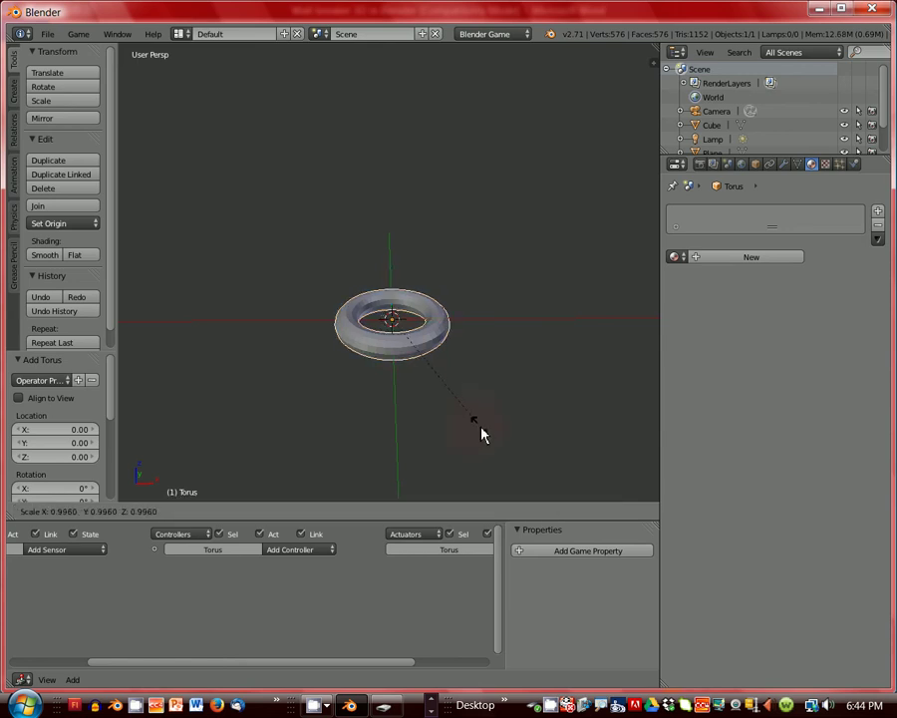
left_click(416, 382)
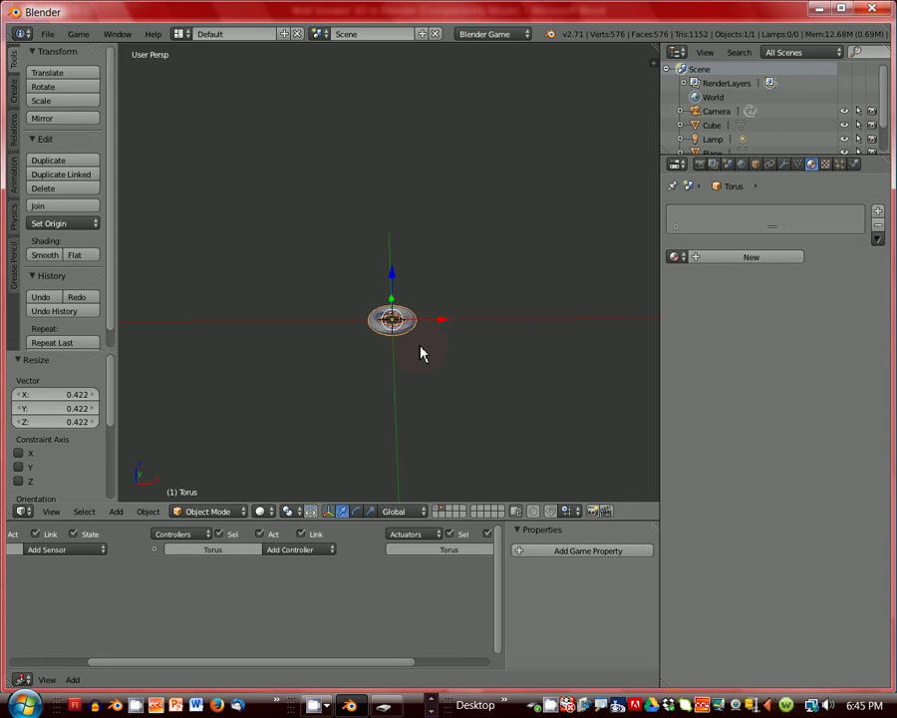
key("ctrl+a")
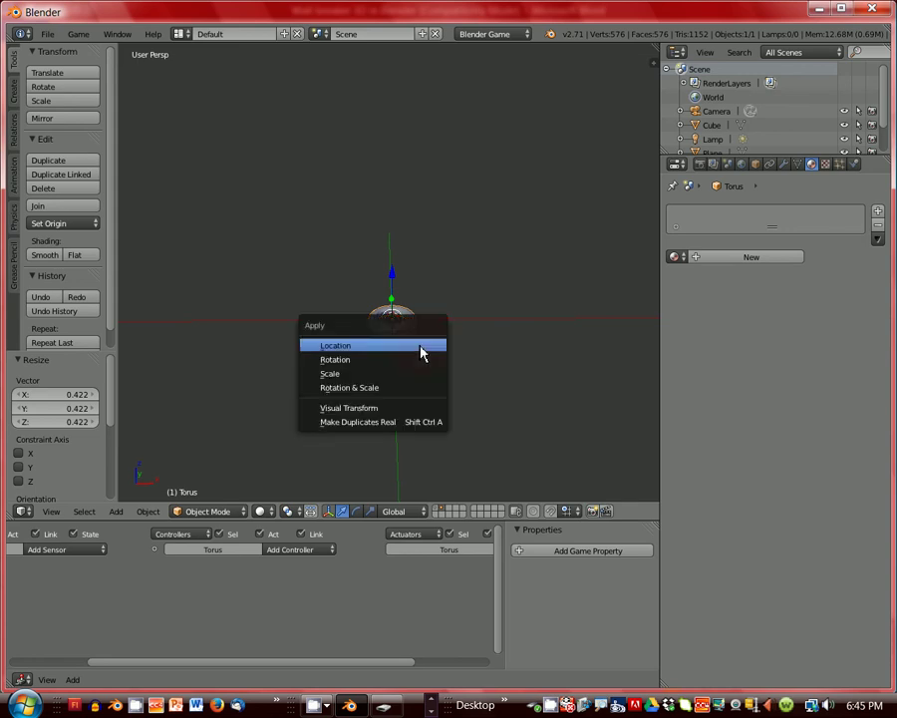
left_click(341, 374)
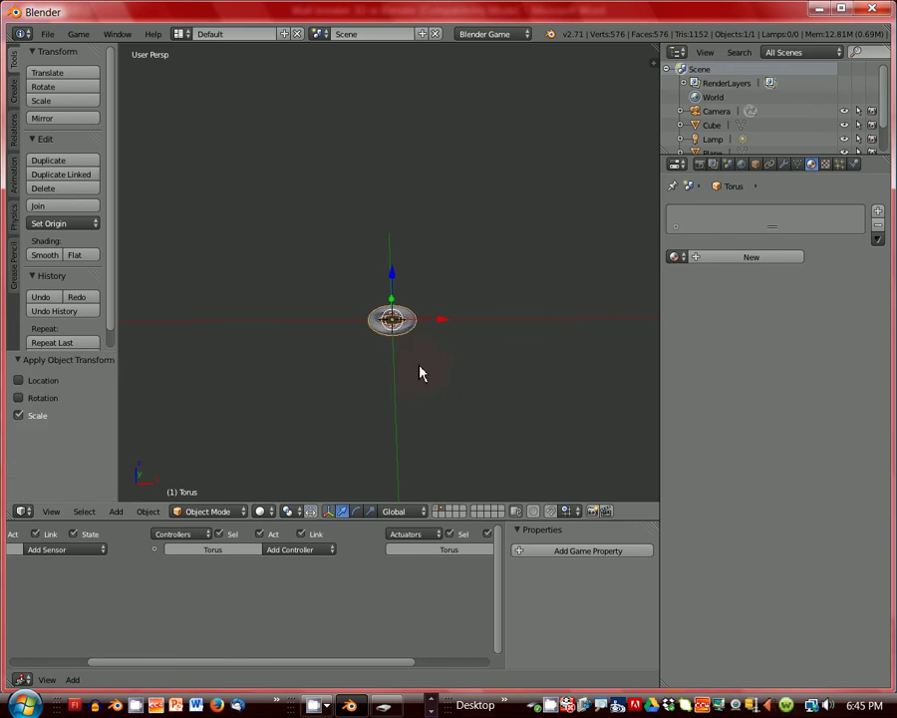
Give the torus a new material with a blue diffuse colour
left_click(740, 258)
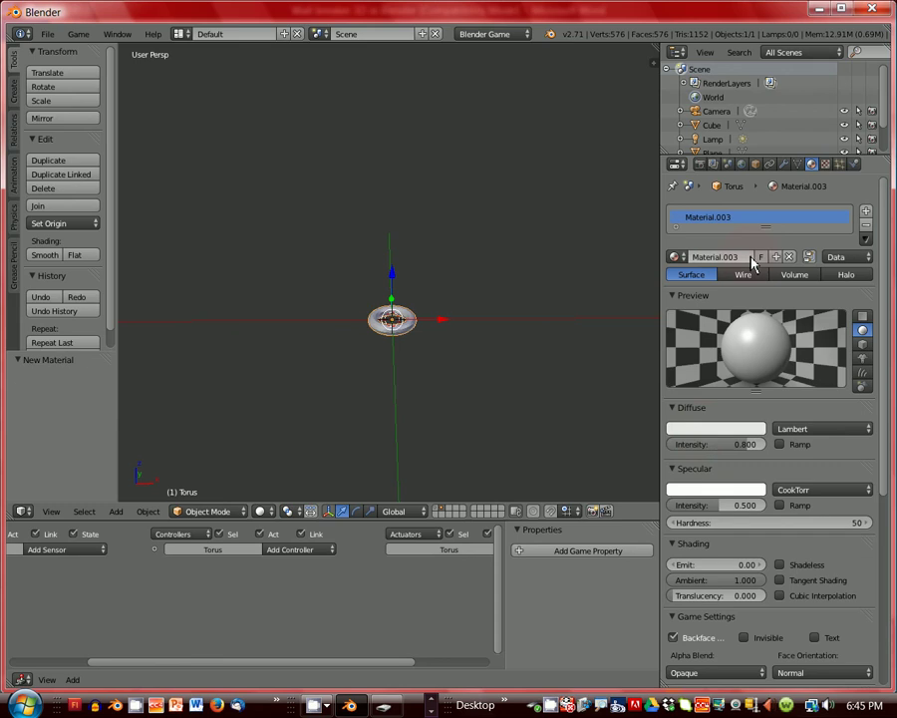
left_click(702, 431)
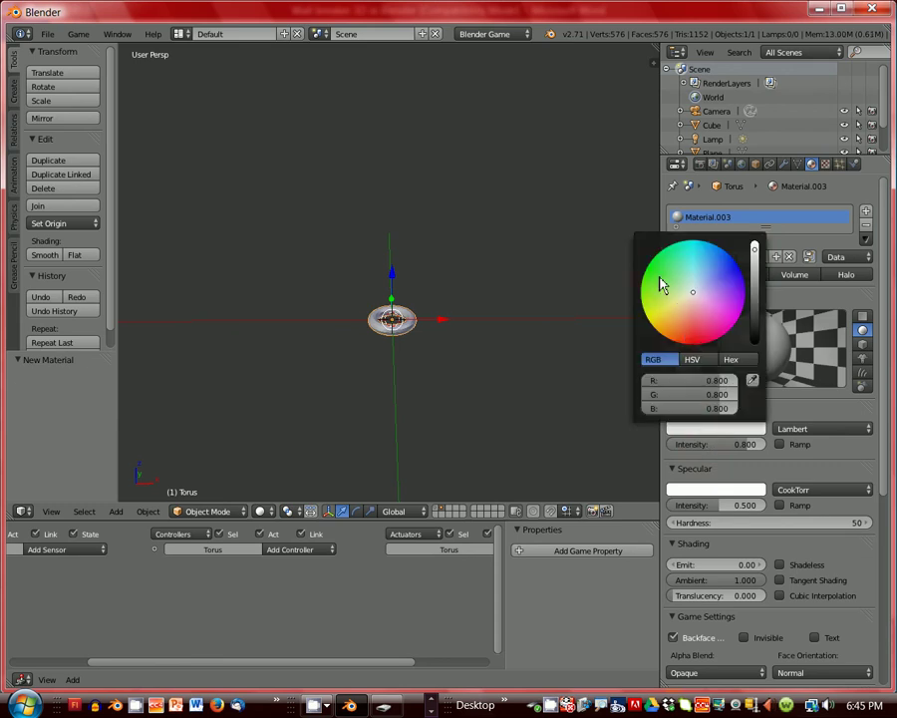
left_click(736, 265)
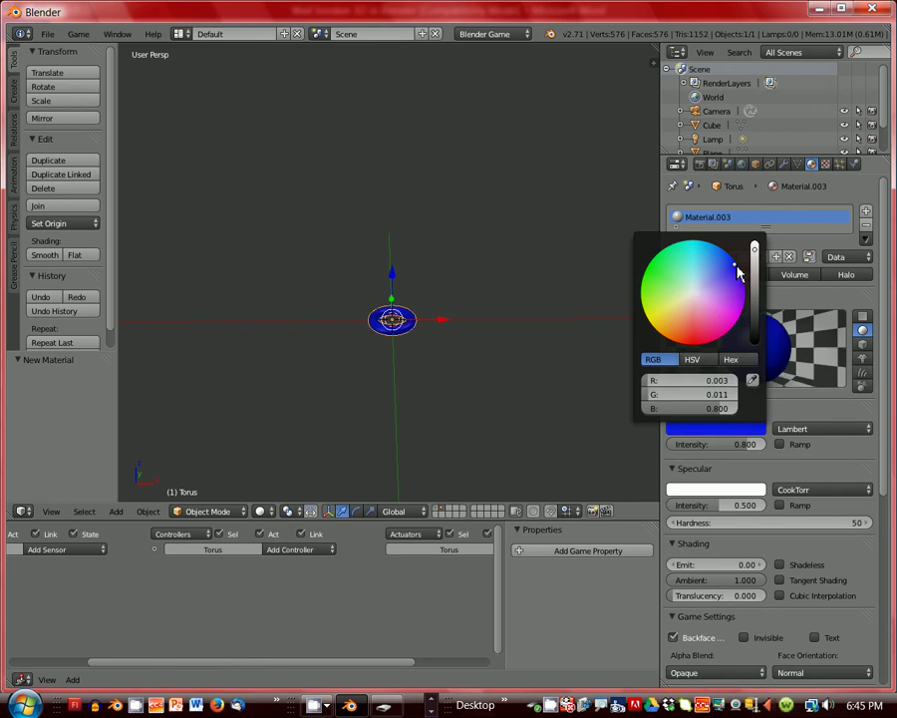
left_click(727, 254)
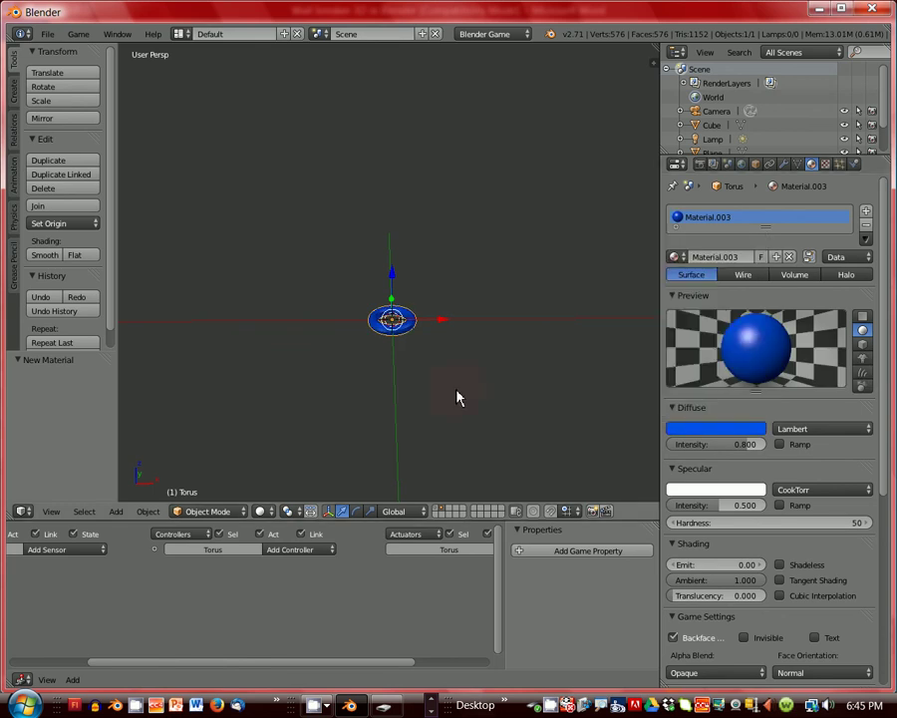
Set the torus's physics type to Dynamic with Sphere collision bounds and a radius of 0.520
left_click(856, 165)
left_click(767, 230)
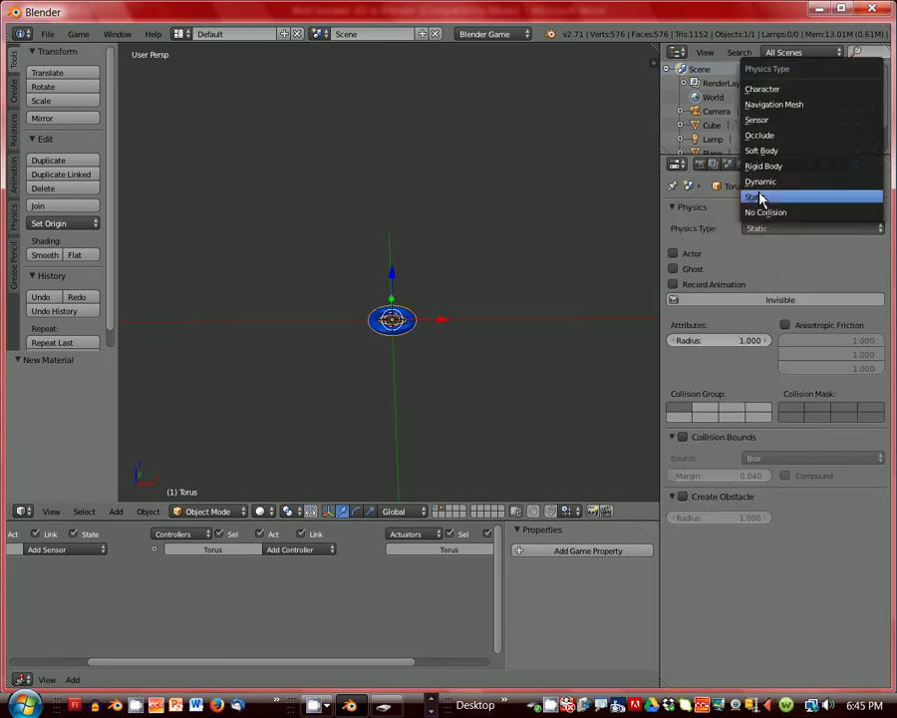
left_click(764, 185)
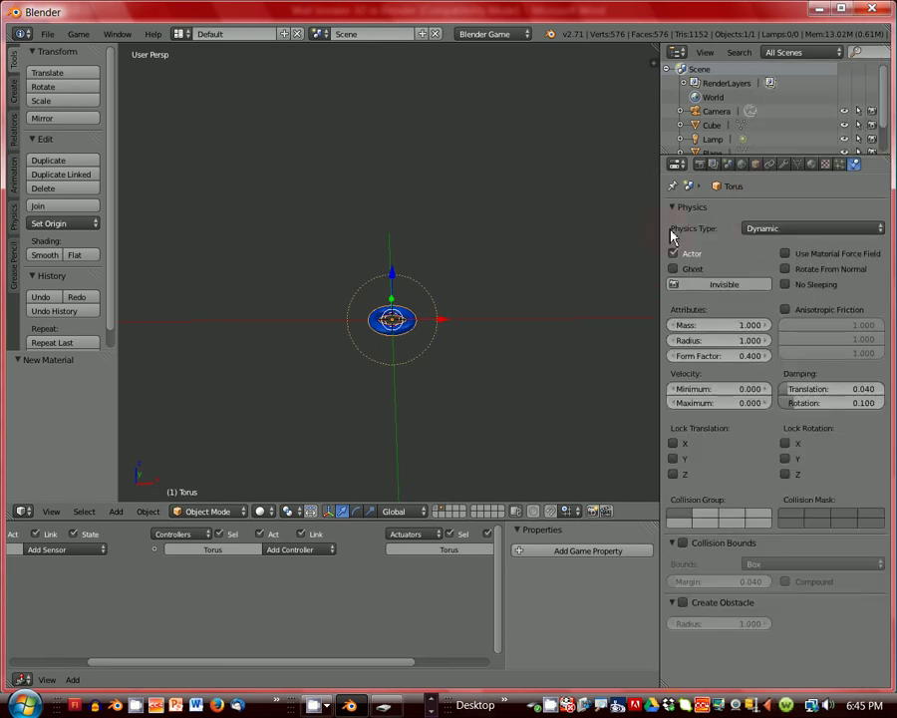
left_click(683, 542)
left_click(760, 566)
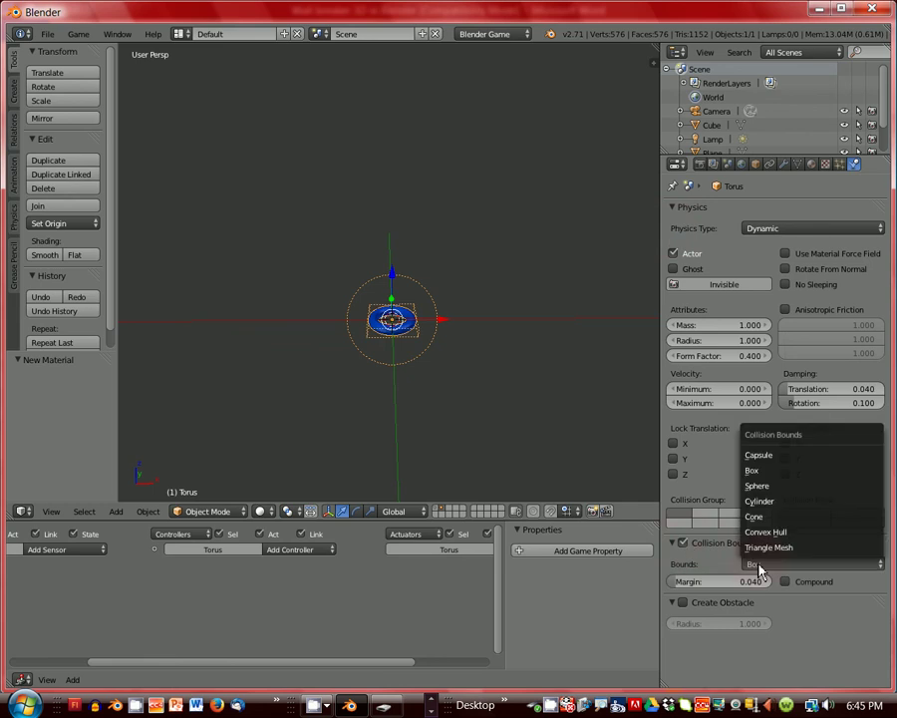
left_click(764, 488)
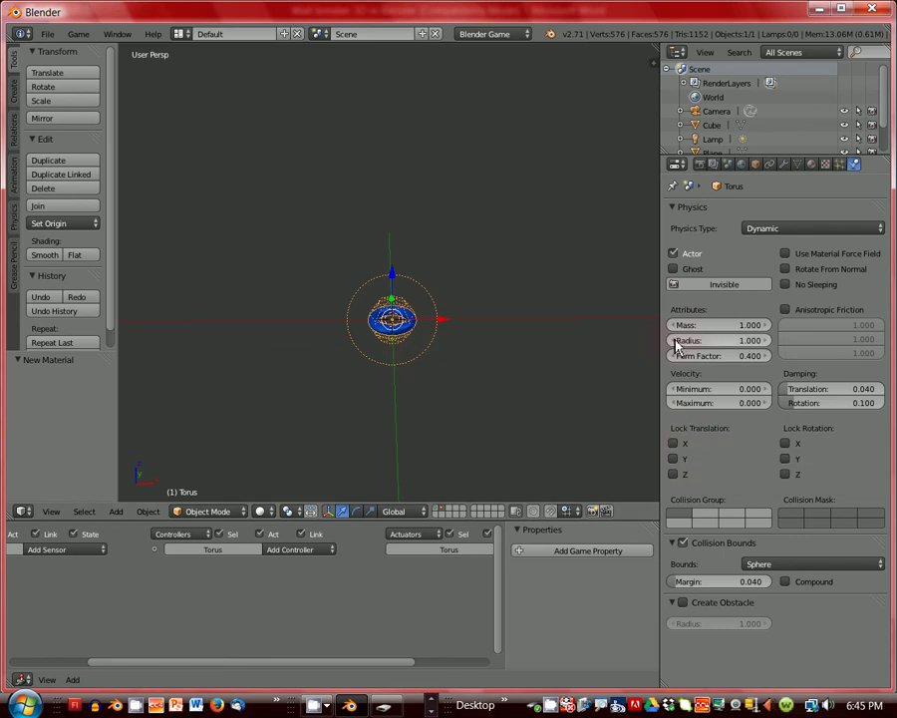
mouse_move(673, 343)
left_mouse_down()
mouse_move(639, 357)
mouse_move(669, 345)
left_mouse_up()
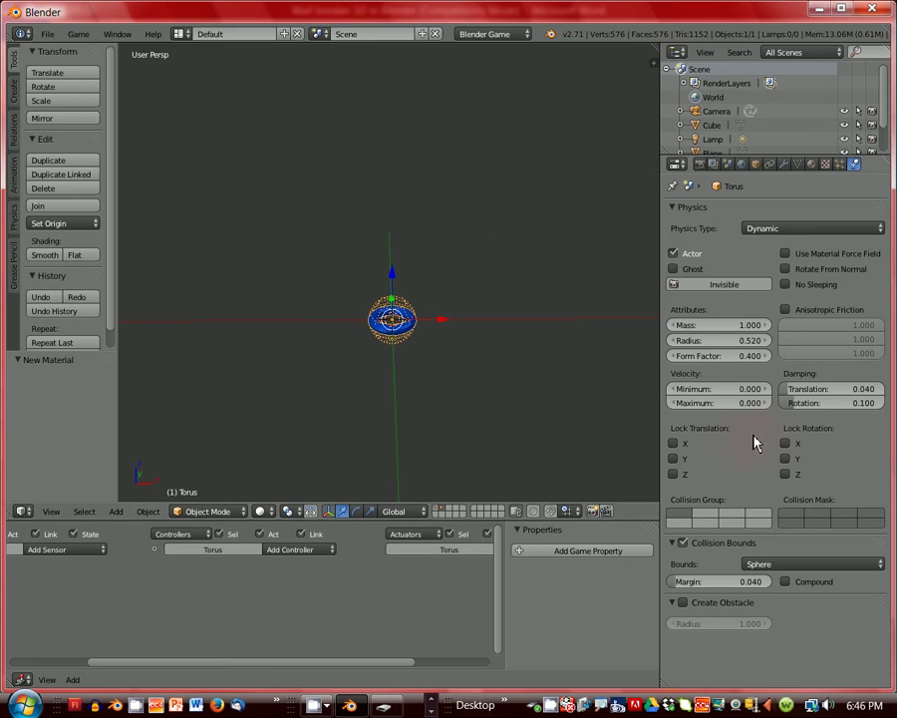
Rename the torus object to bullet
left_click(756, 164)
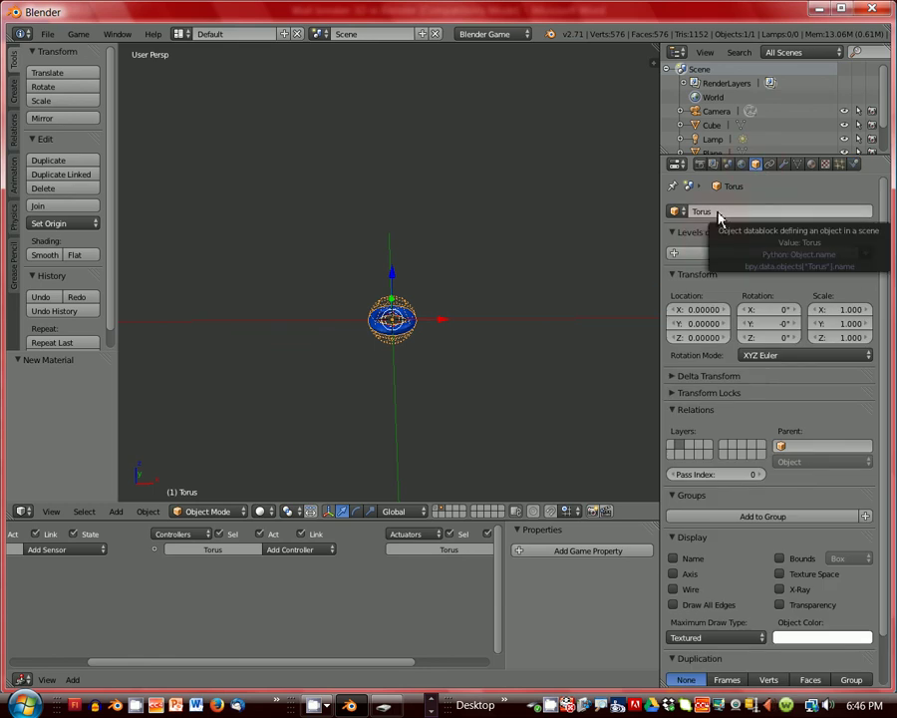
left_click(714, 212)
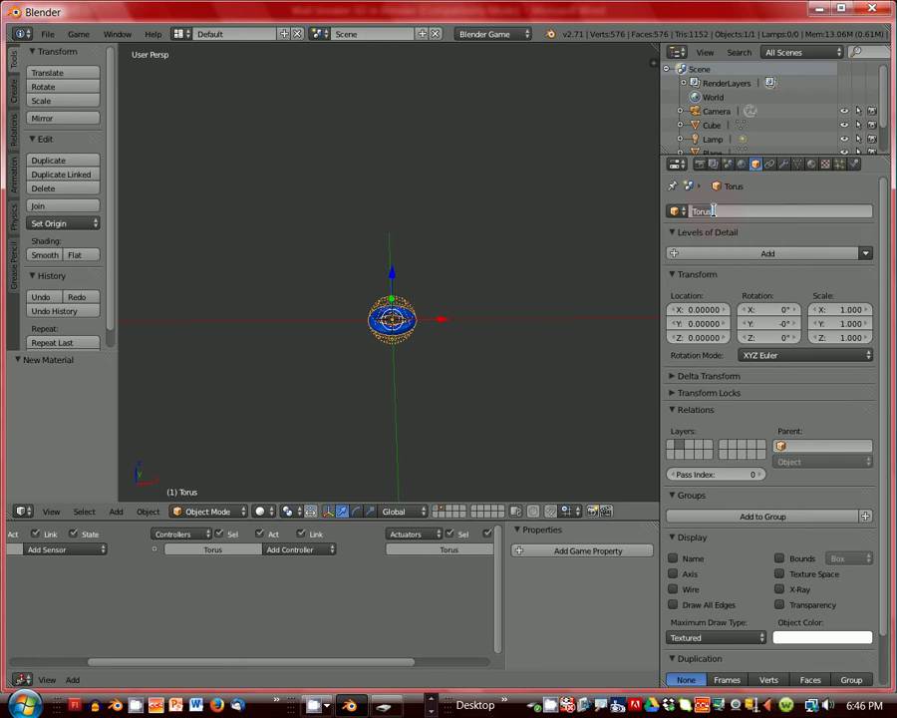
key("BackSpace")
type("bullet")
key("Return")
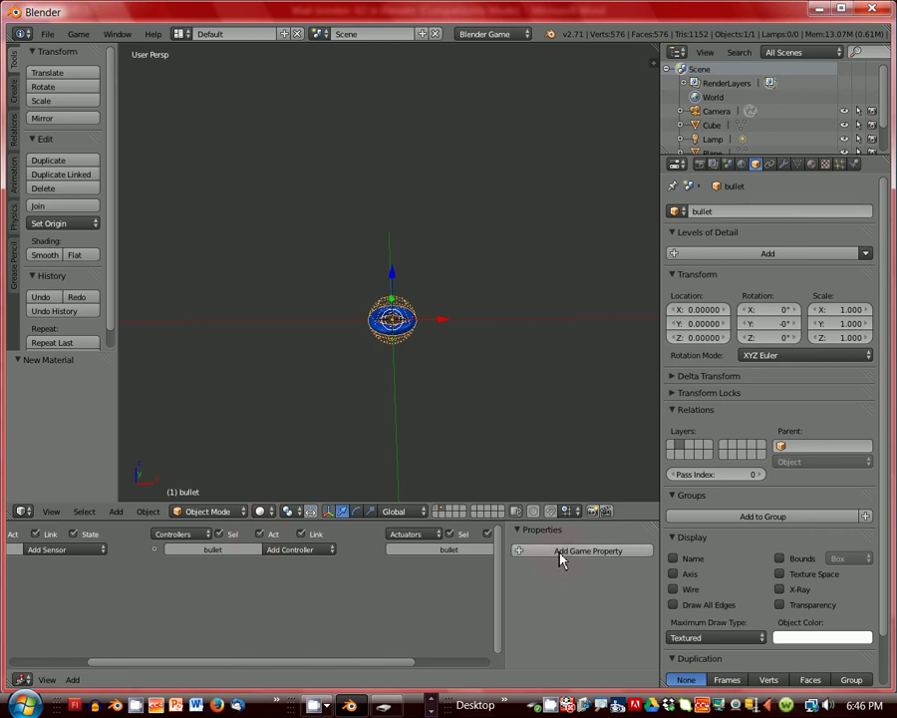
Add a String game property named blue to the bullet and widen the game properties area
left_click(589, 552)
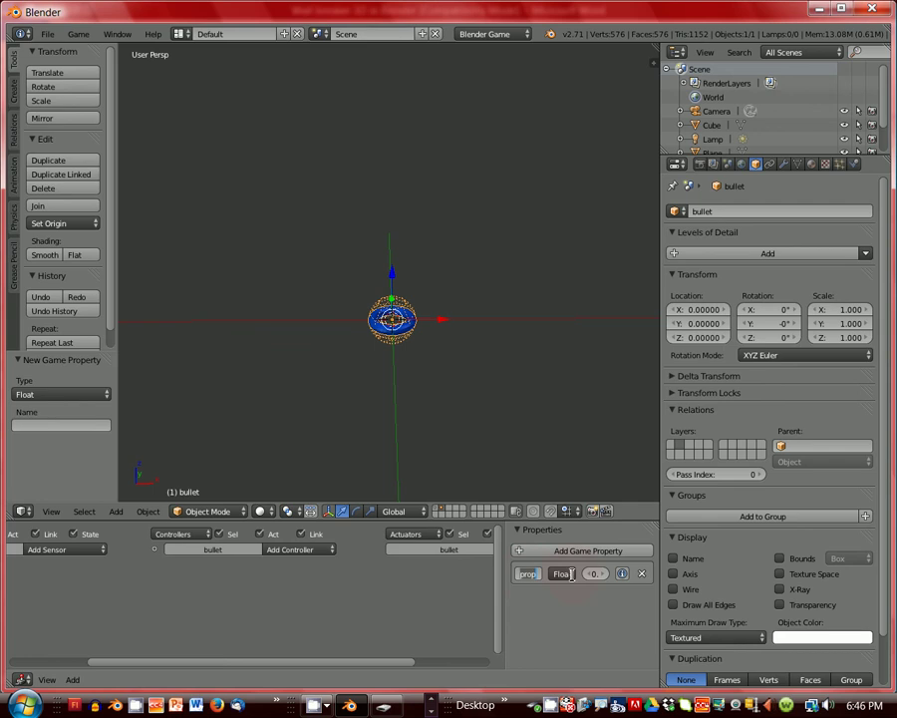
type("blue")
left_click(573, 575)
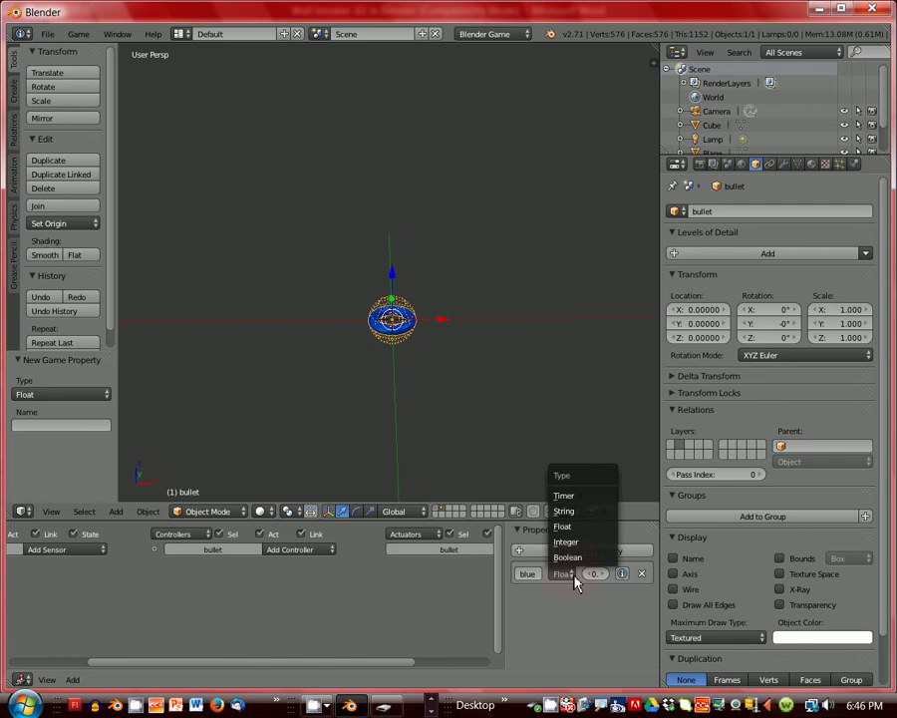
left_click(565, 511)
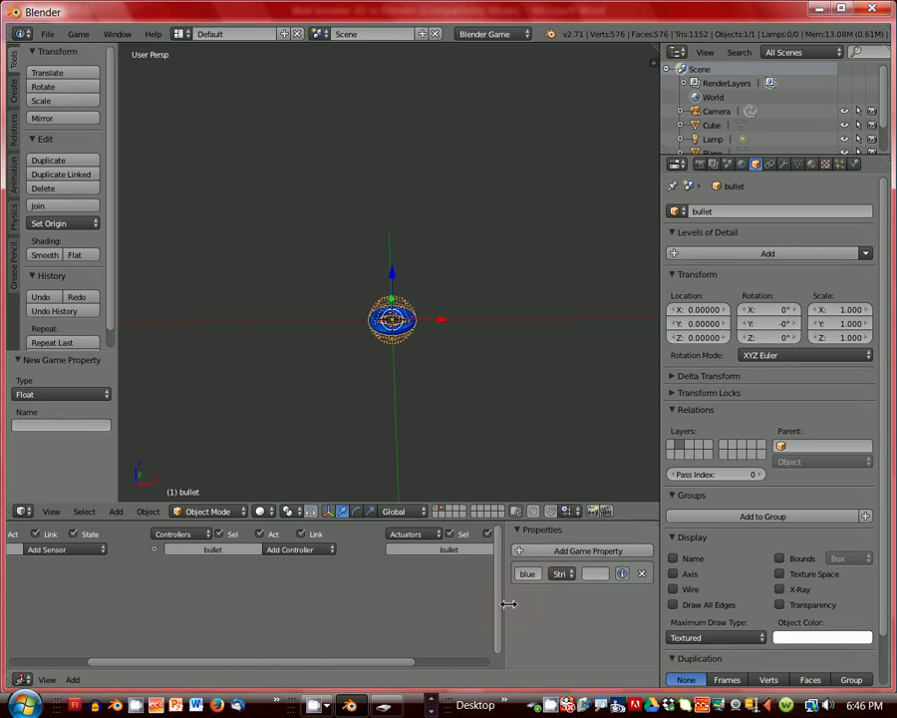
left_click_drag(503, 603, 477, 601)
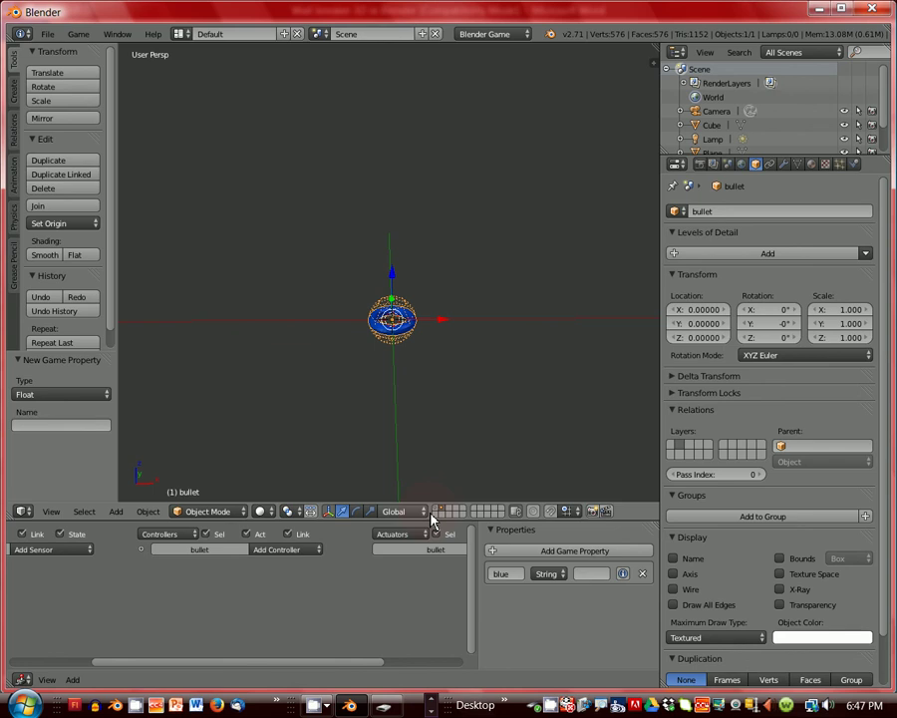
Switch the 3D view back to the first layer in camera view and select the empty above the monkey head
key("p")
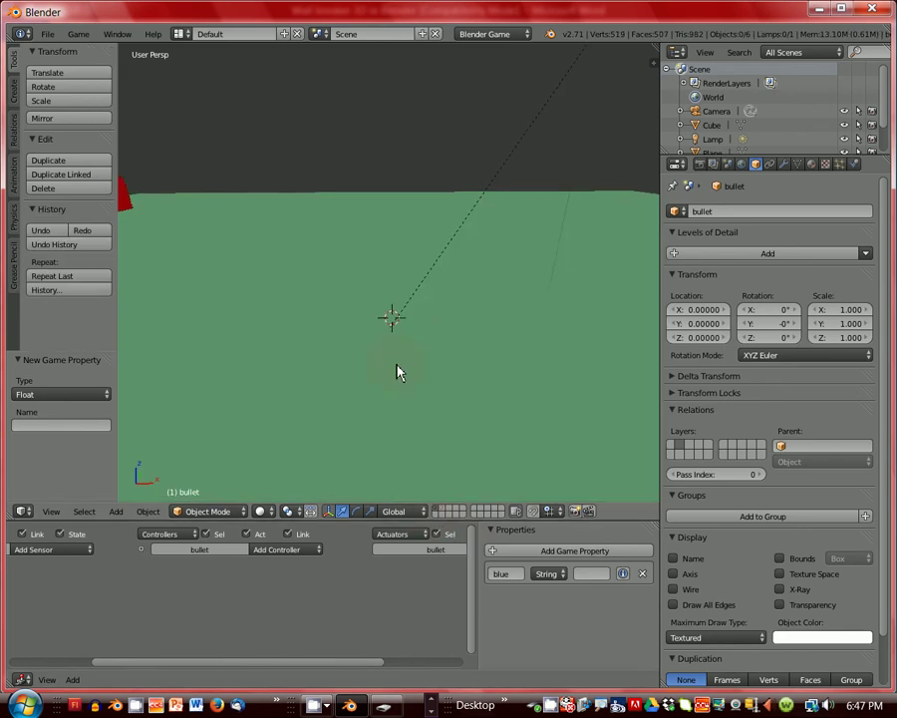
key("Escape")
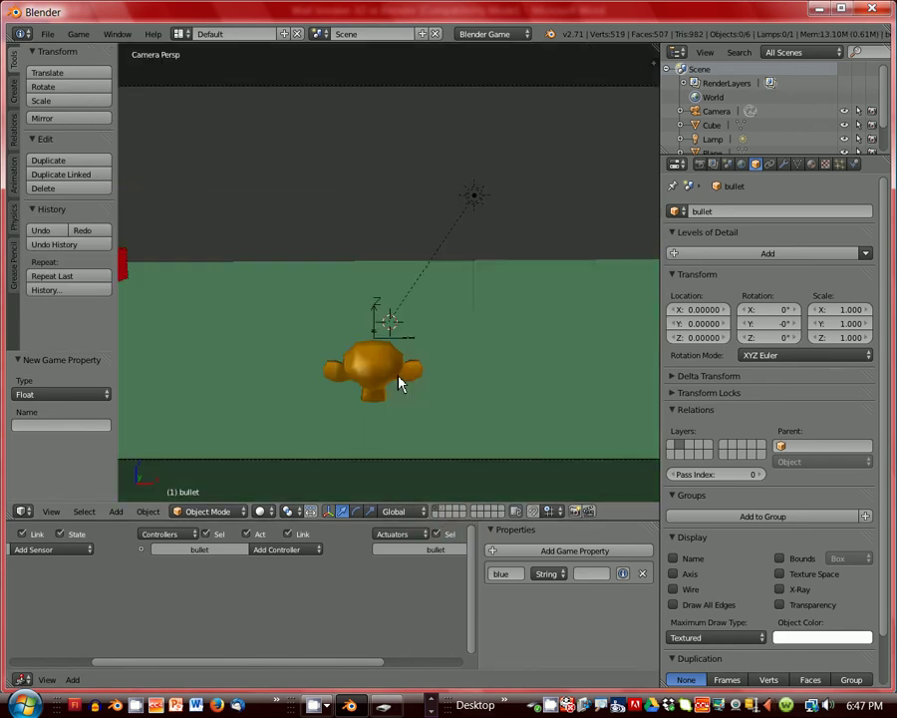
right_click(377, 320)
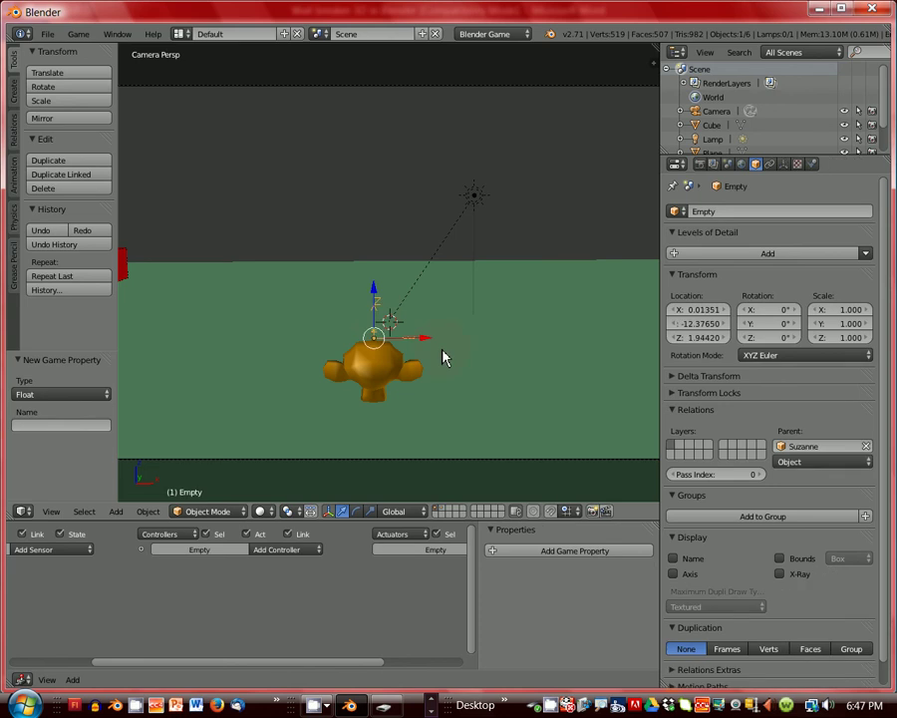
Maximize the logic editor and add a Keyboard sensor named shoot to the empty, triggered by the Spacebar
left_click(222, 611)
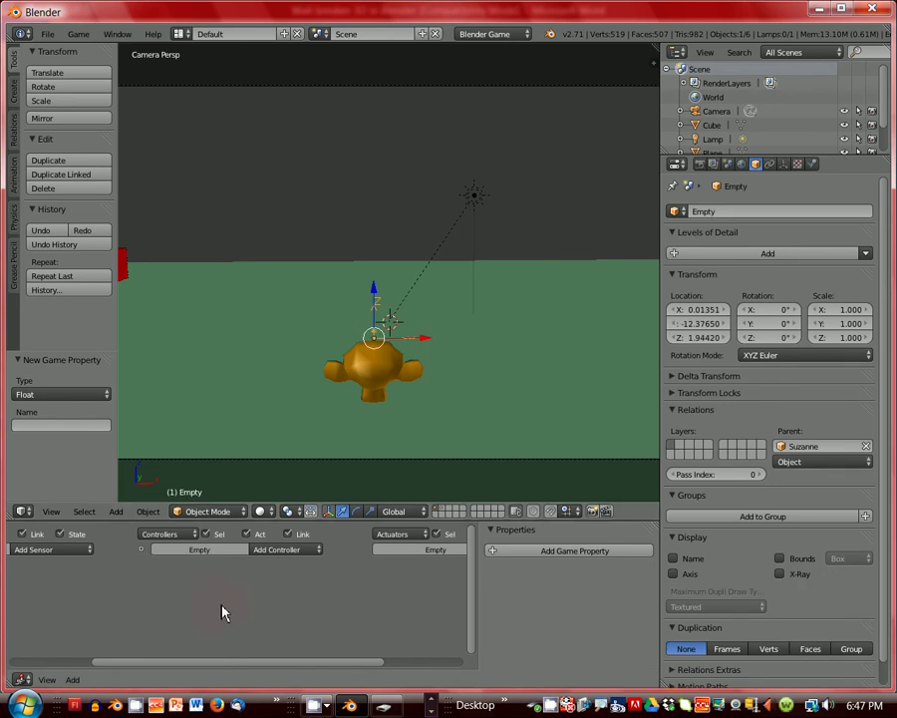
key("ctrl+Up")
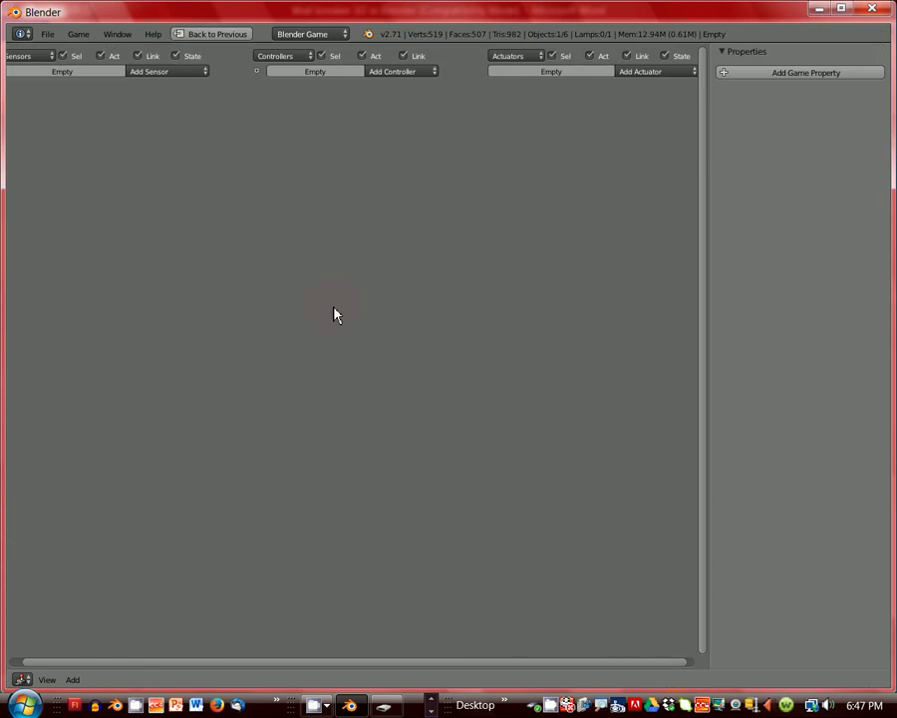
scroll(331, 318, "down", 1)
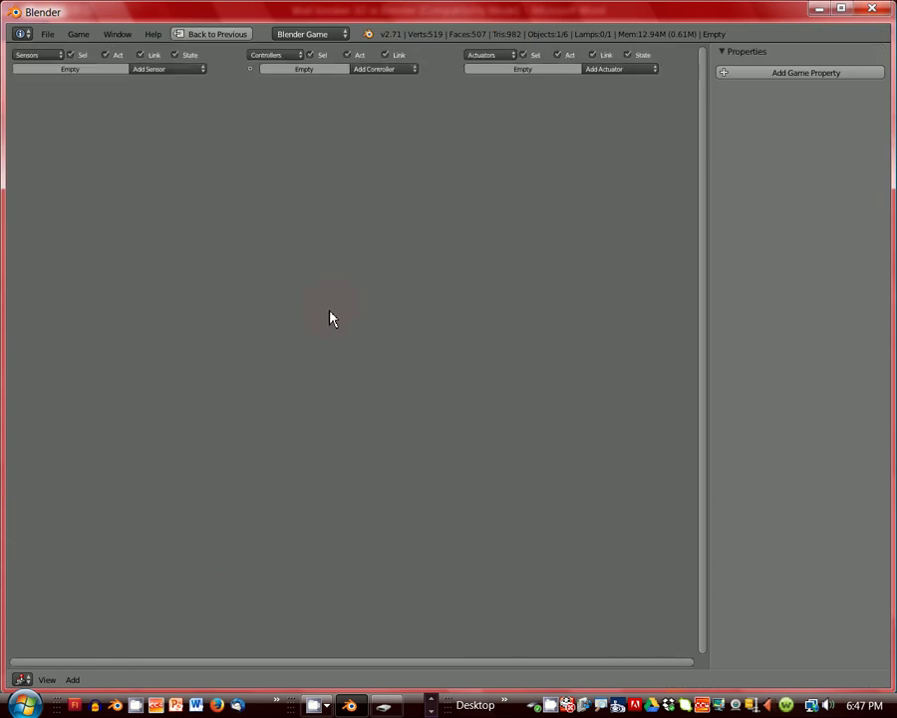
left_click(163, 70)
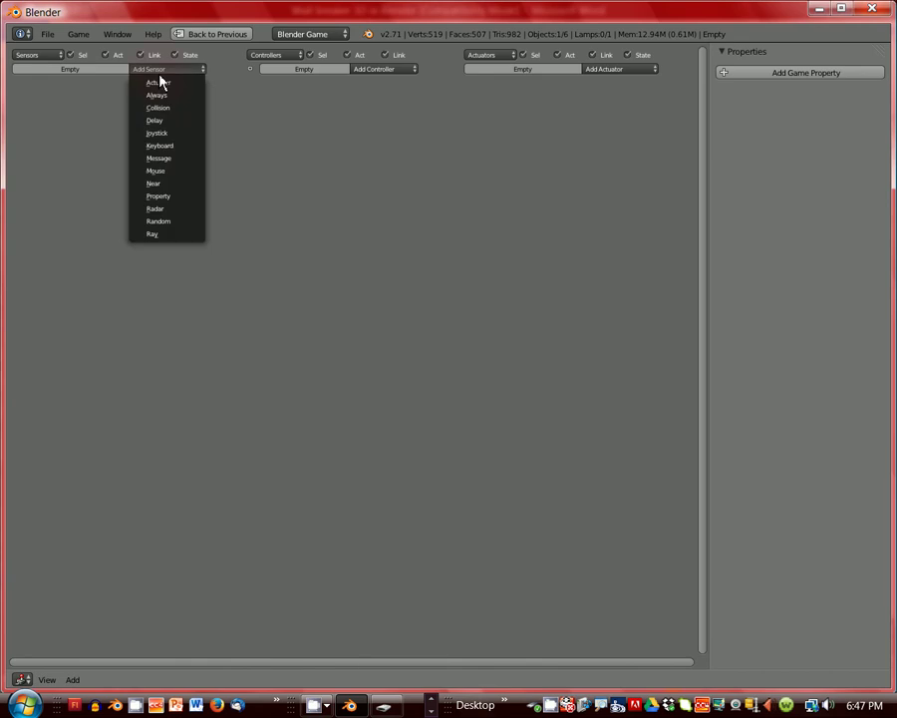
left_click(165, 148)
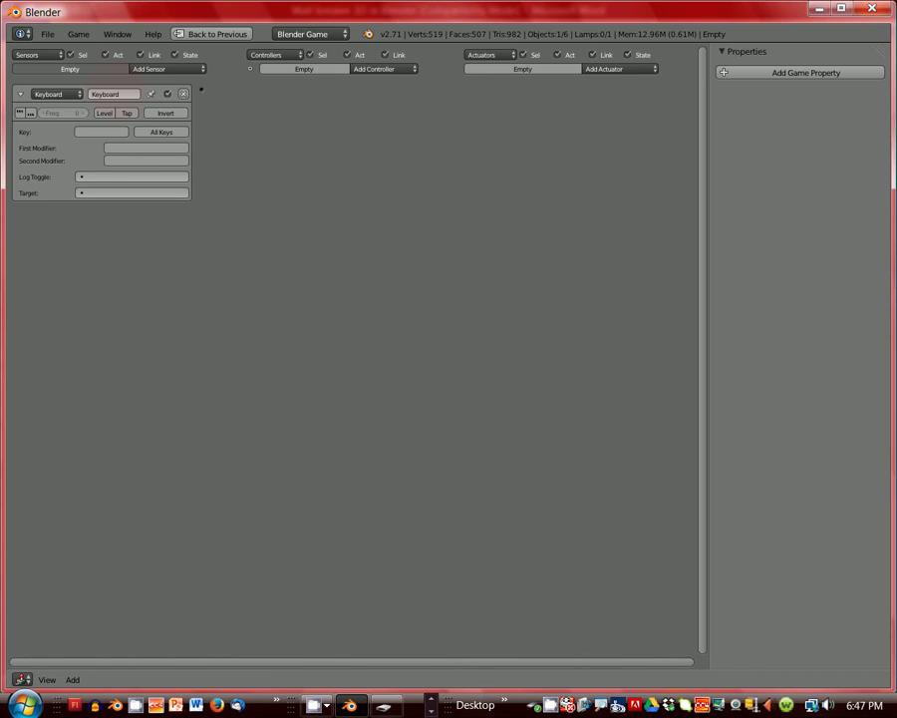
left_click(127, 96)
type("shoot")
key("Return")
left_click(95, 133)
key("space")
Add an Edit Object actuator to the empty that adds the bullet object with a time of 100
left_click(611, 70)
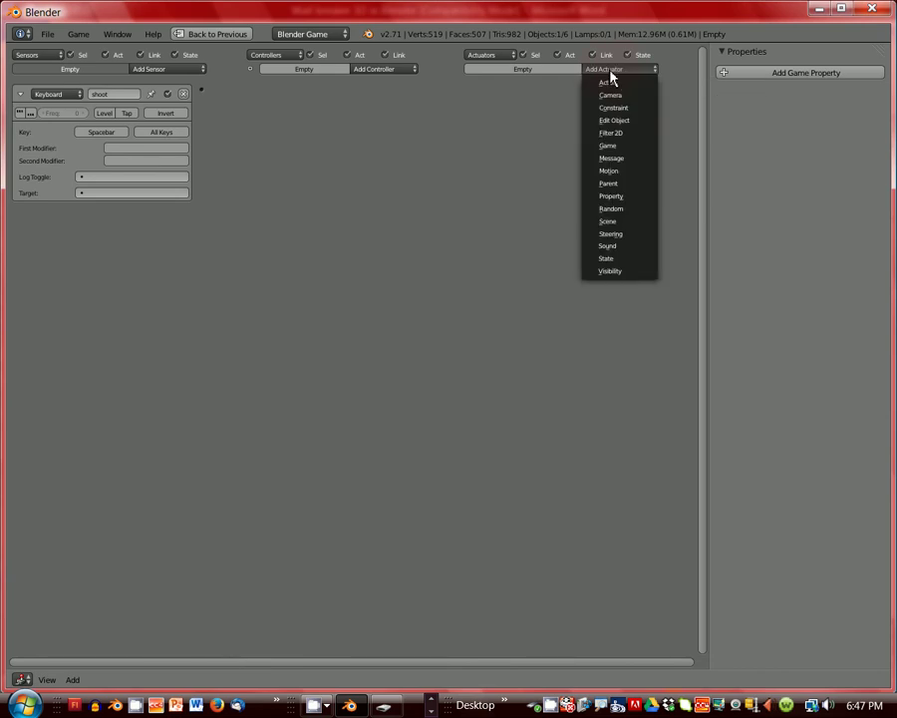
left_click(620, 122)
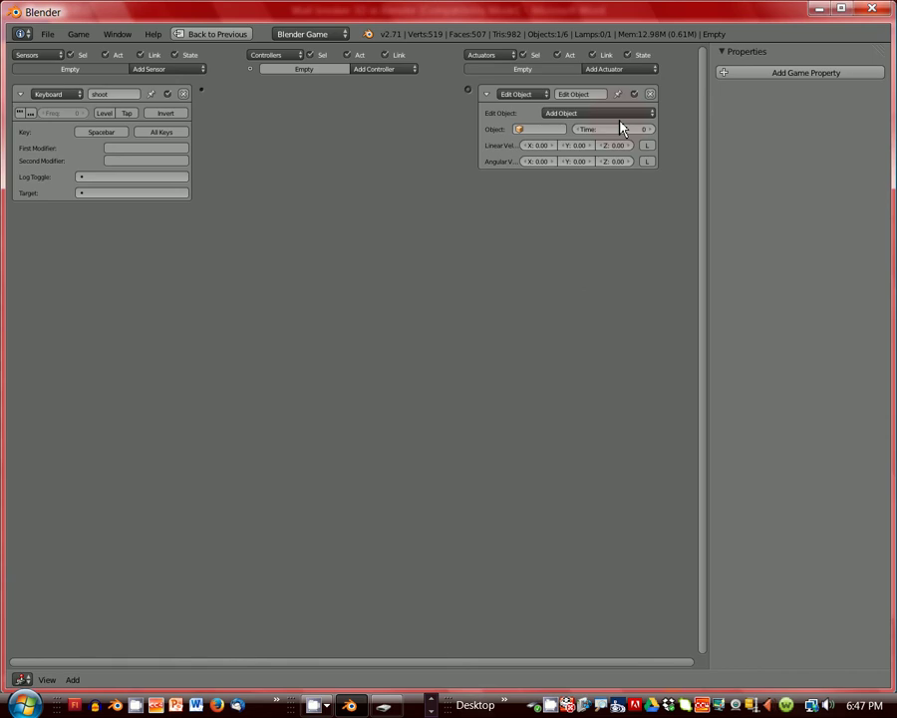
left_click(578, 116)
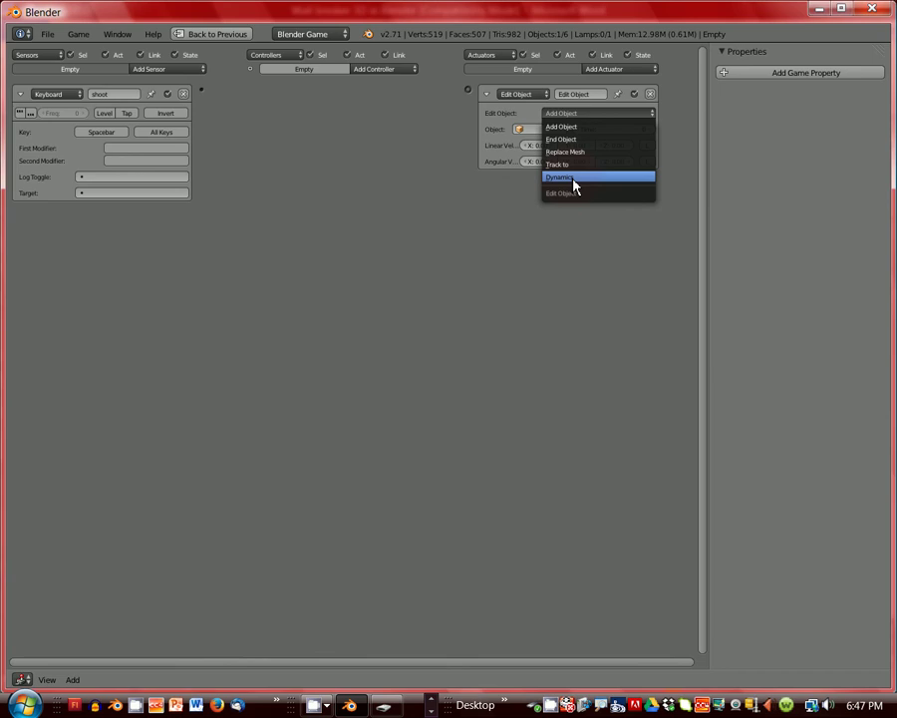
left_click(561, 127)
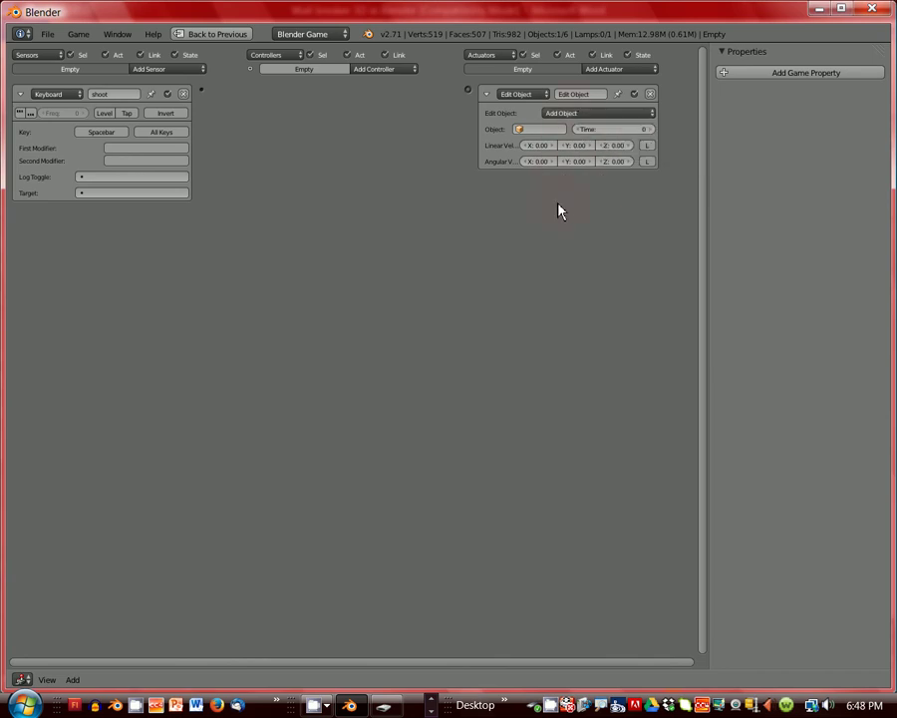
left_click(520, 131)
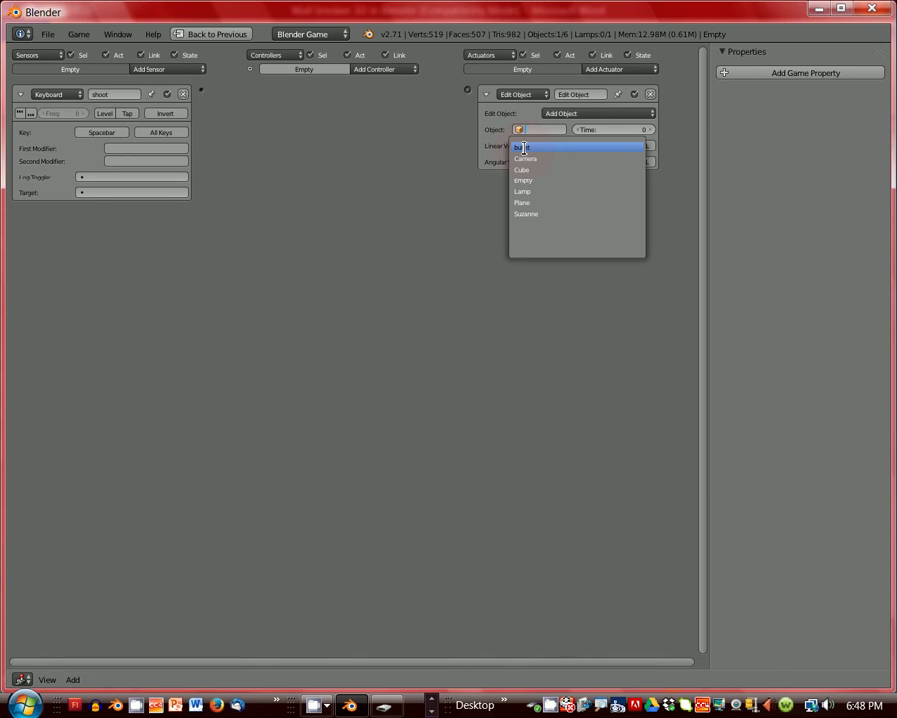
left_click(524, 148)
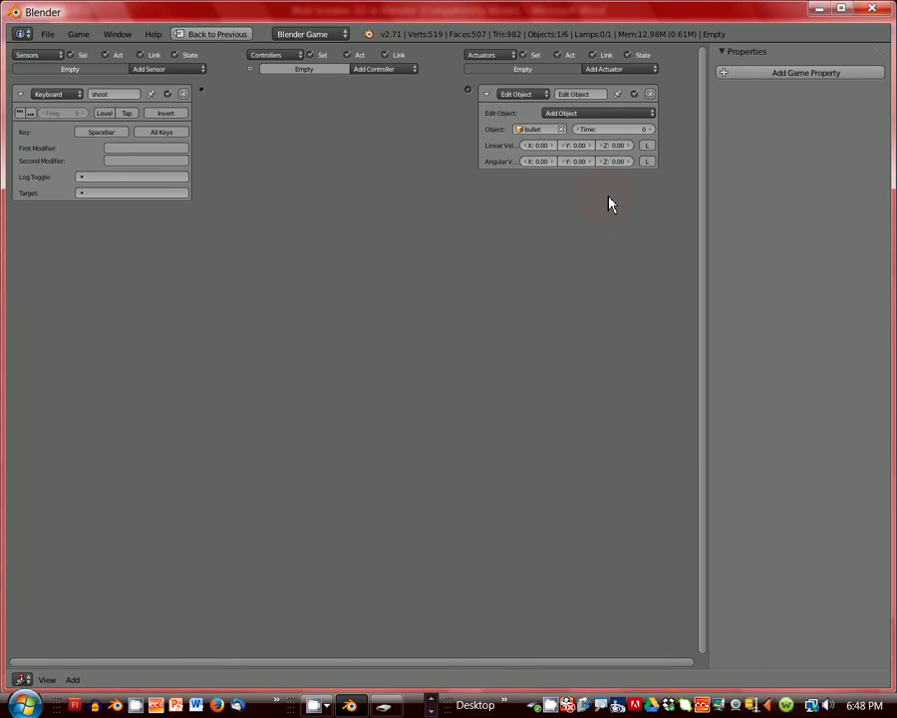
left_click(628, 133)
type("100")
key("Return")
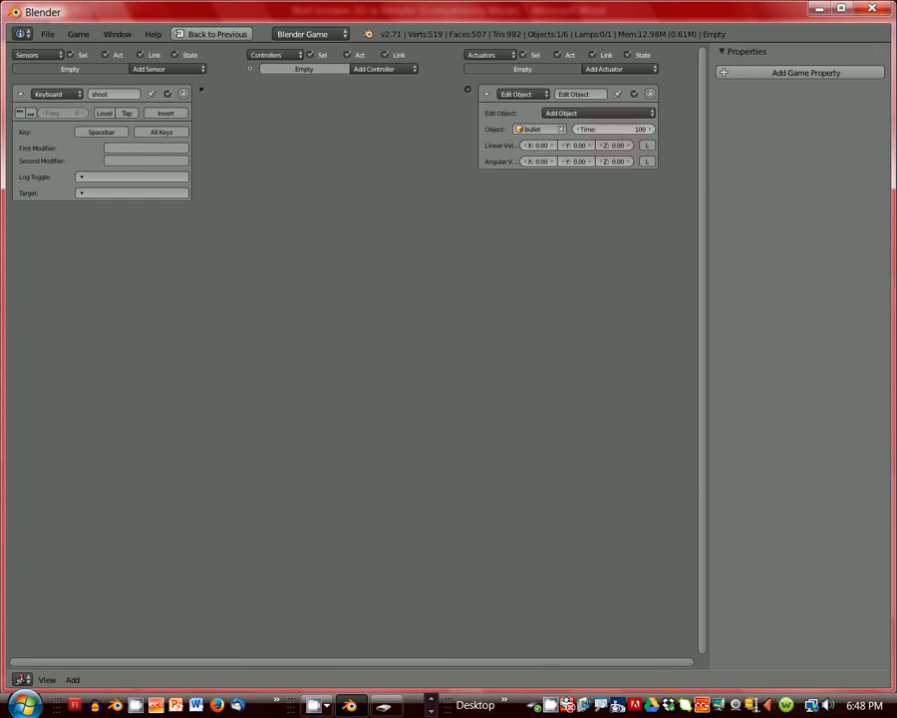
Set the actuator's linear velocity to 50 on Y in local coordinates and link the shoot sensor to it through an And controller
left_click(580, 147)
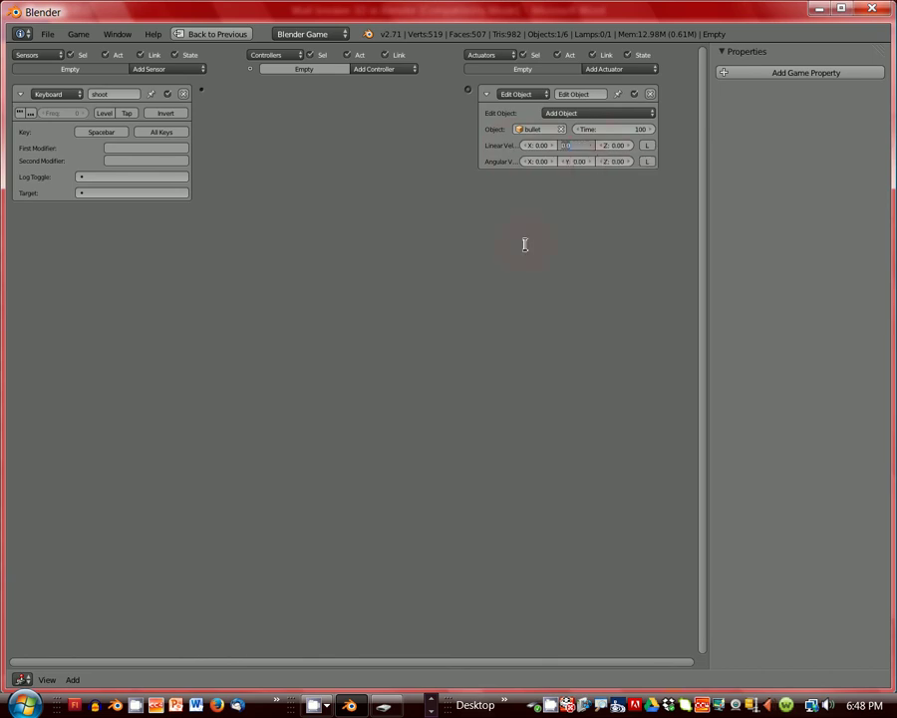
type("50")
left_click(646, 148)
left_click_drag(204, 90, 467, 90)
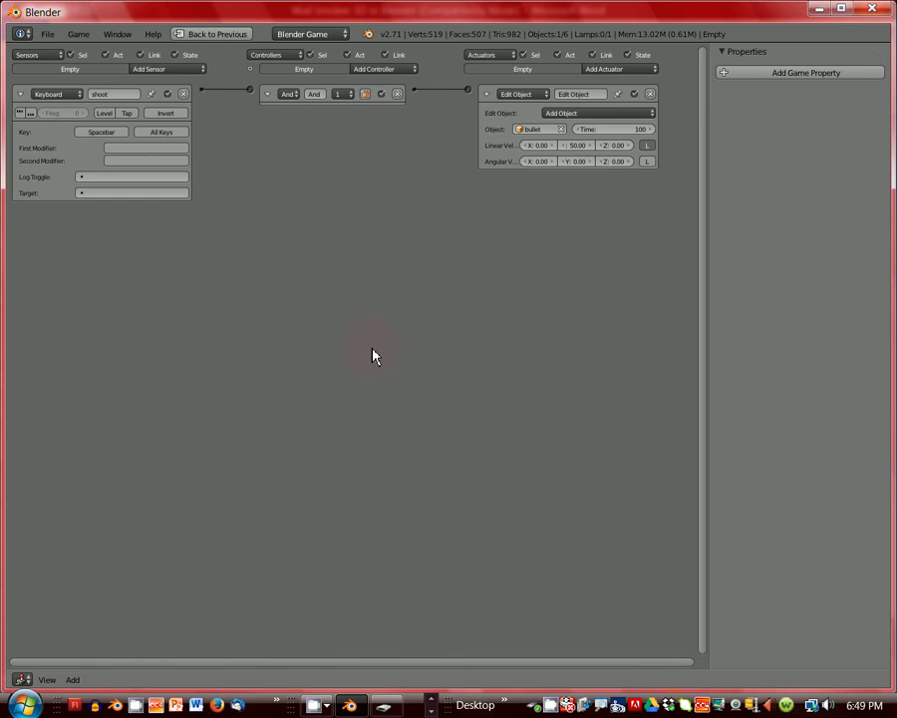
Restore the full layout and play-test the game, rotating the monkey head in different directions while shooting bullets, and end the game
key("ctrl+Up")
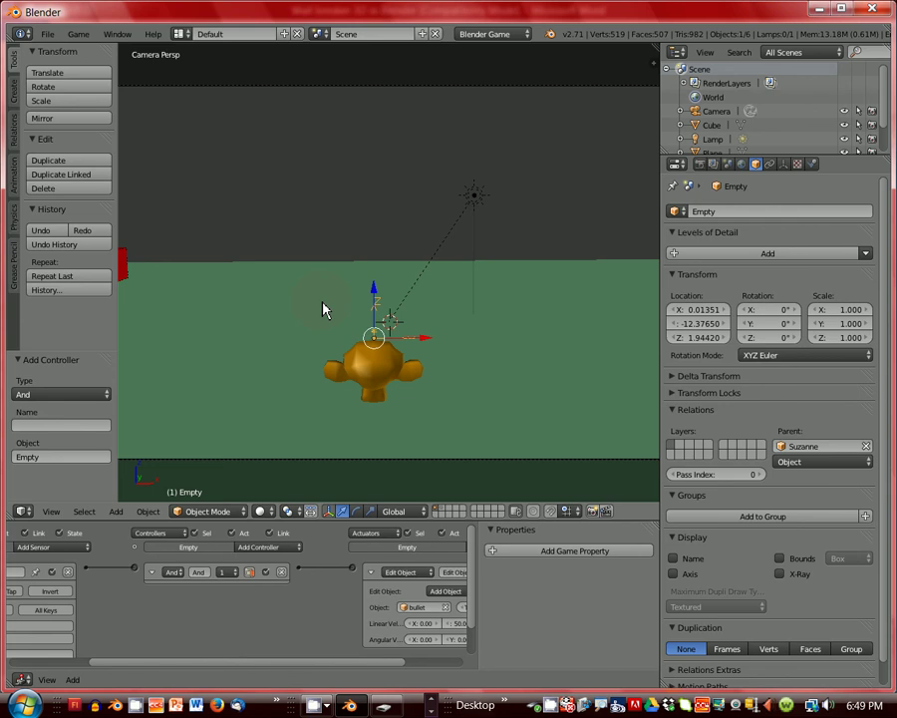
key("p")
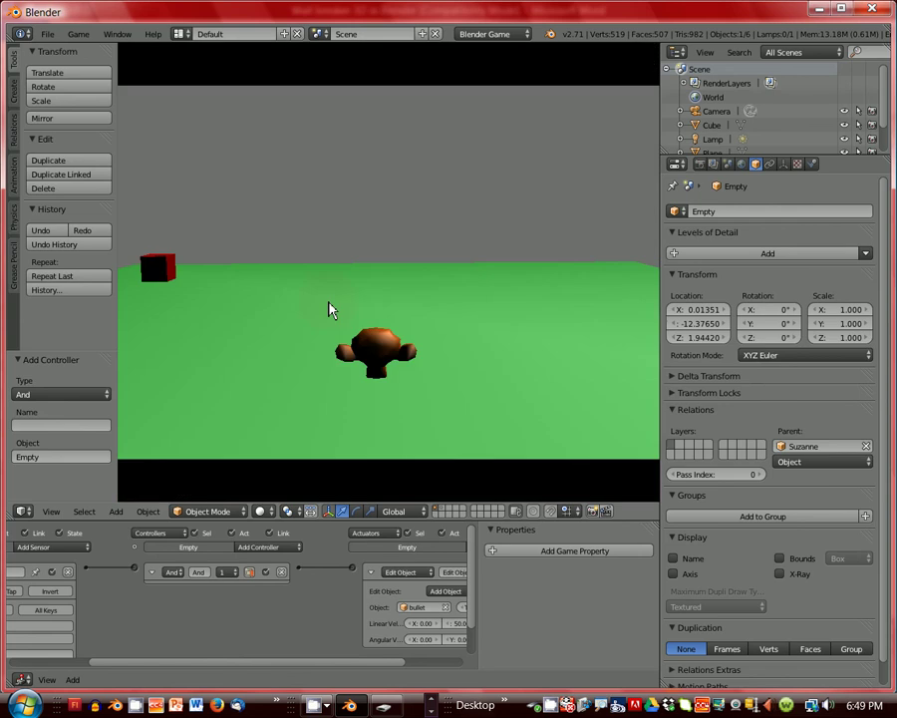
key("space")
key("space")
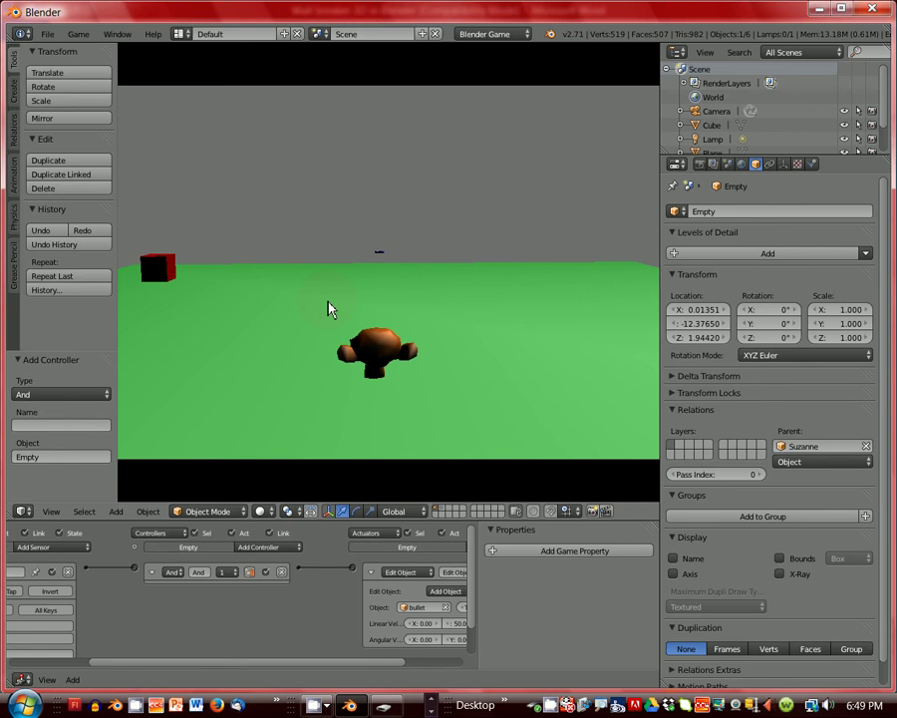
key("Left")
key("space")
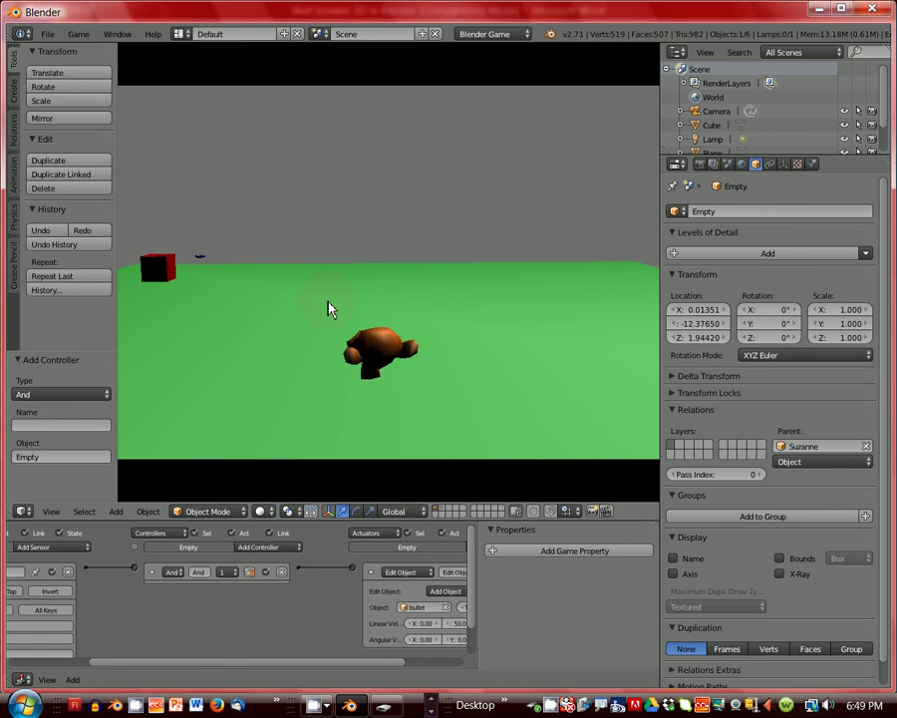
key("space")
key("Right")
key("space")
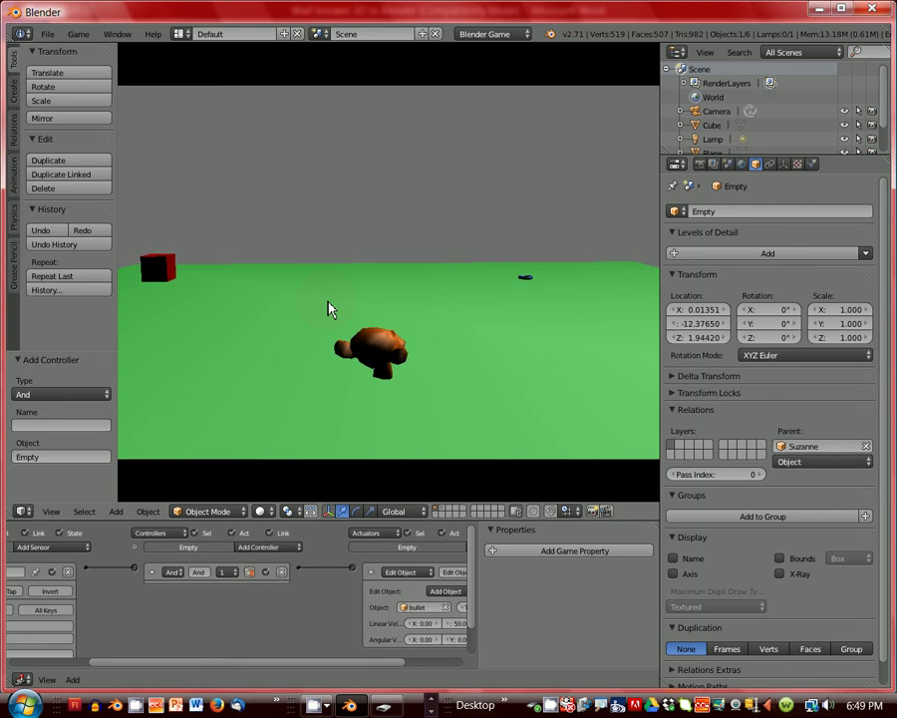
key("space")
key("Up")
key("space")
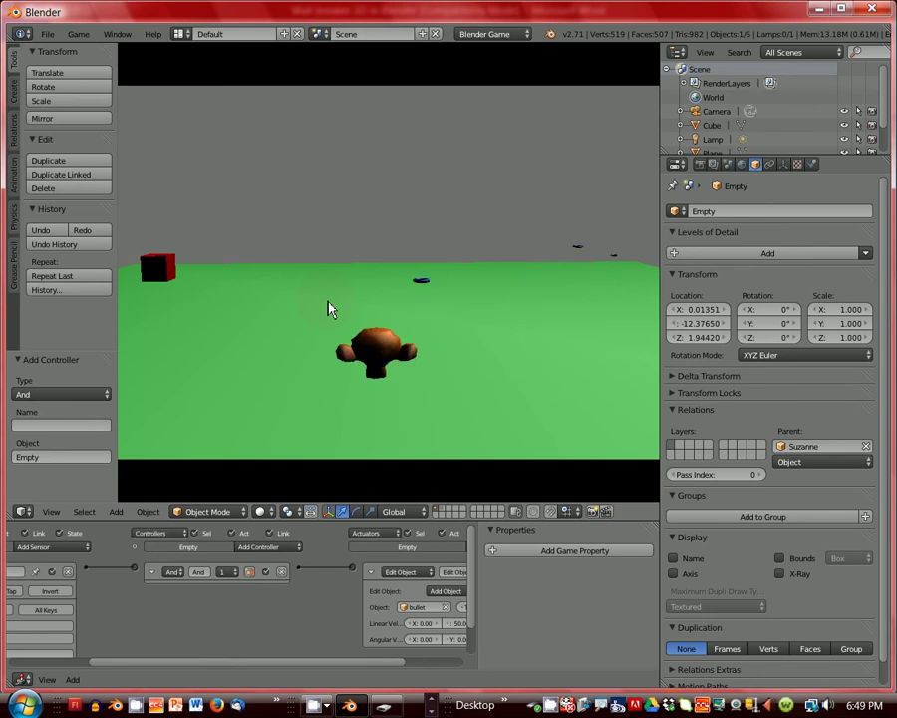
key("Left")
key("space")
key("space")
key("Right")
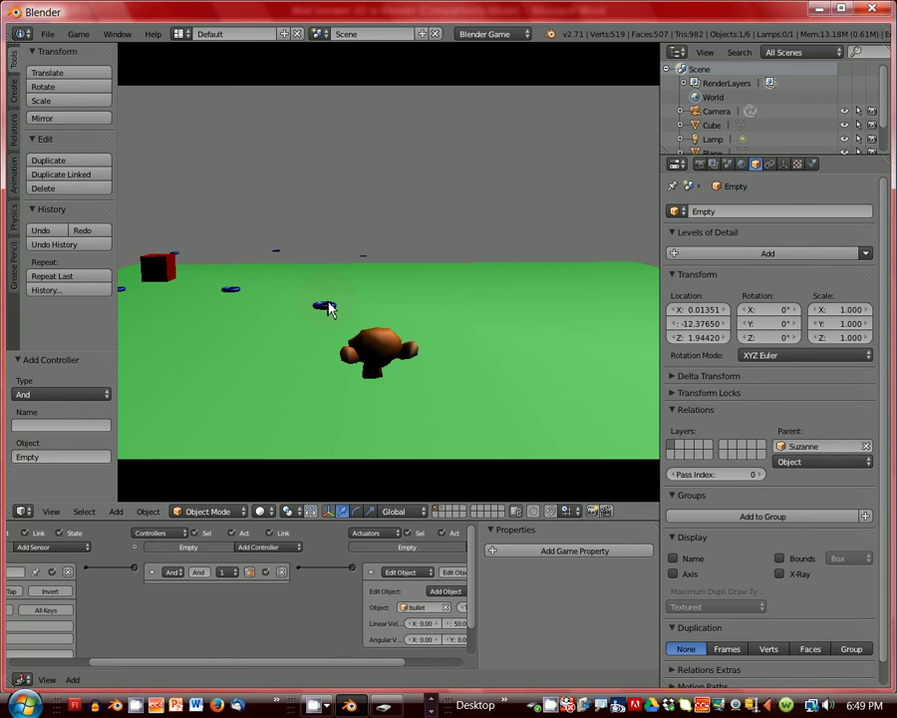
key("space")
key("space")
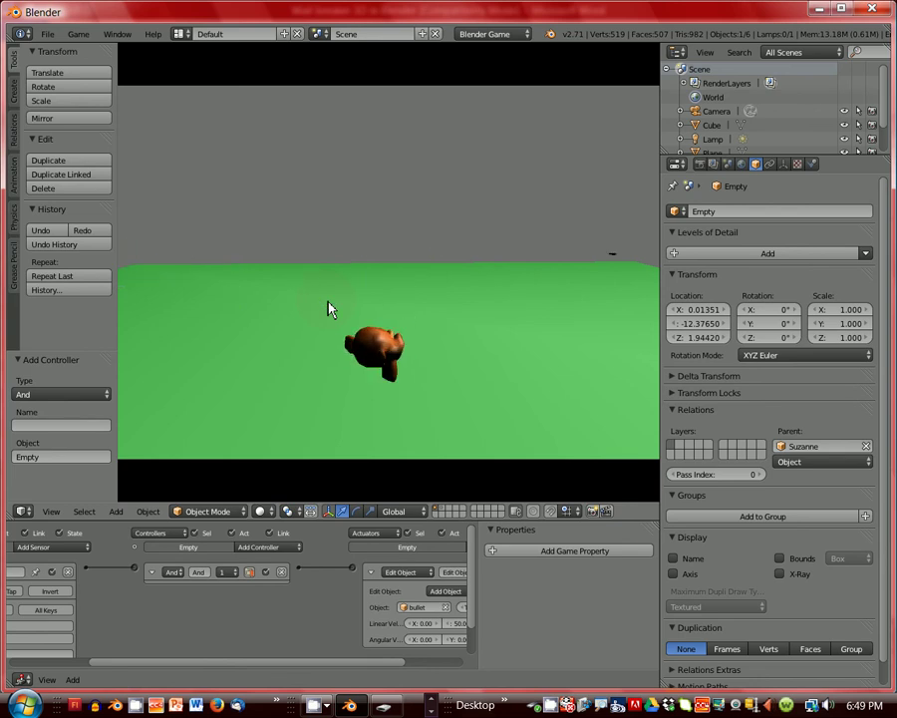
key("Escape")
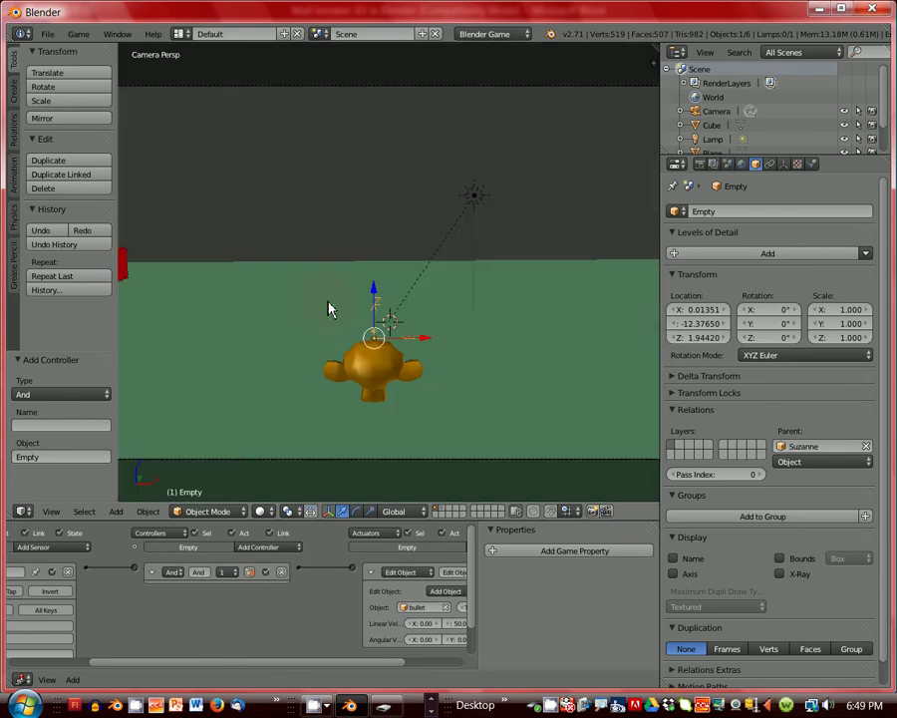